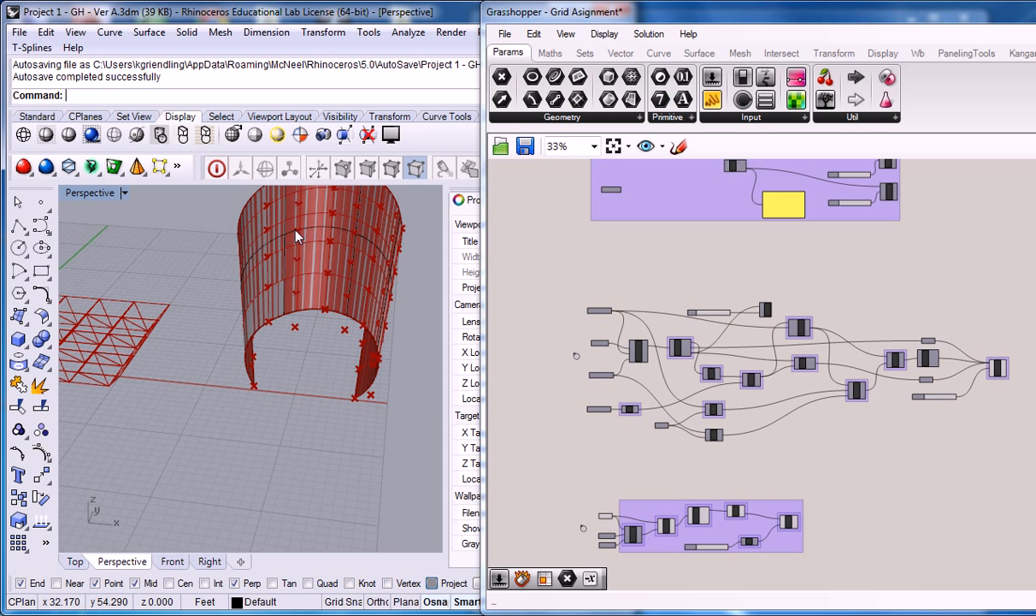
Examine the curved surface in the model and the component groups that define it and the flat truss grid
{"action": "right_click_drag", "start_coordinate": [295, 231], "coordinate": [220, 309]}
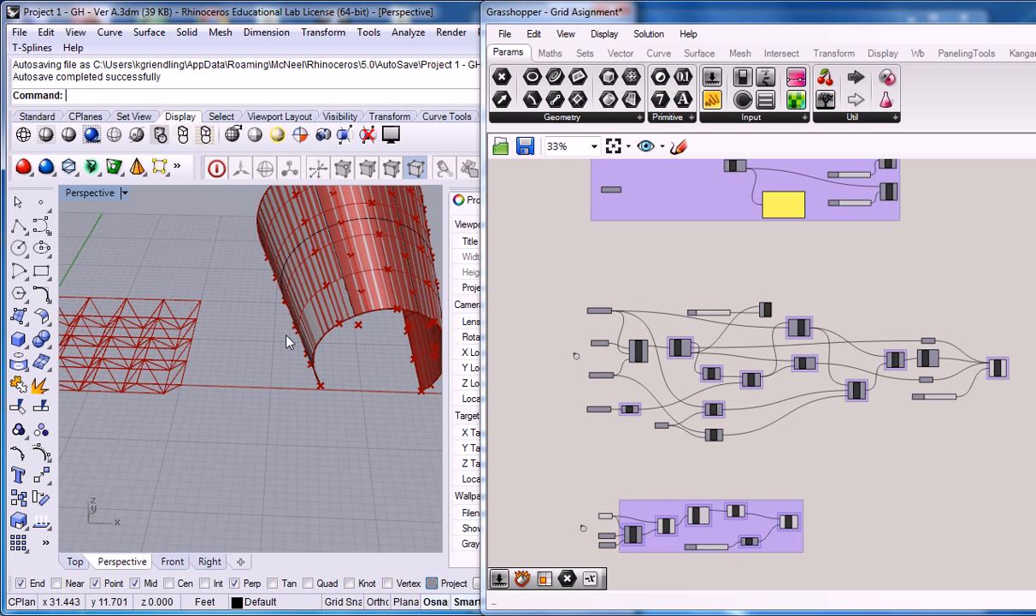
{"action": "right_click_drag", "start_coordinate": [638, 495], "coordinate": [684, 388]}
{"action": "scroll", "coordinate": [637, 412], "scroll_direction": "up", "scroll_amount": 2}
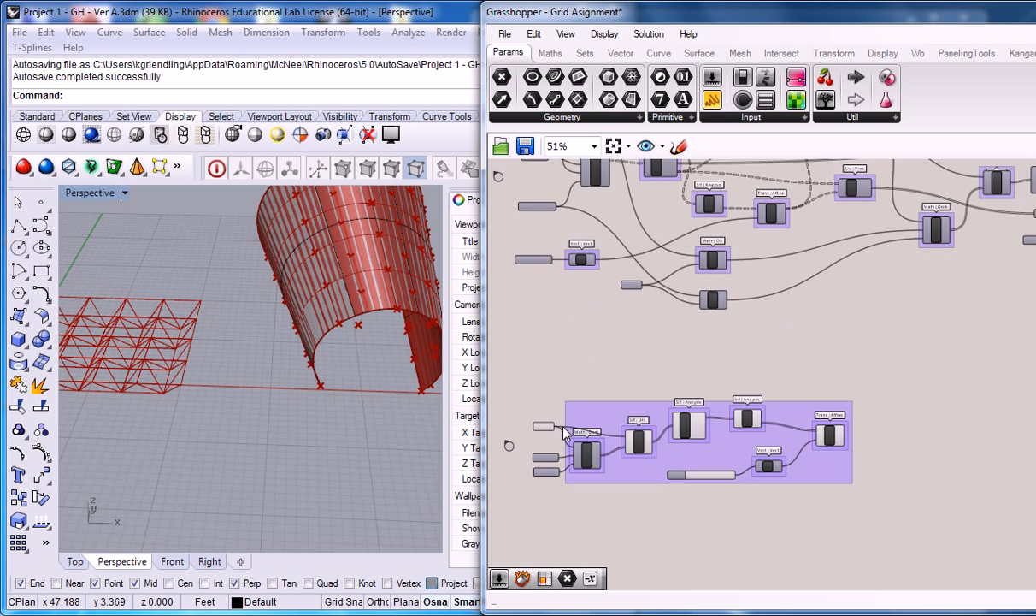
{"action": "scroll", "coordinate": [603, 451], "scroll_direction": "up", "scroll_amount": 3}
{"action": "right_click_drag", "start_coordinate": [681, 427], "coordinate": [621, 413]}
{"action": "left_click", "coordinate": [616, 404]}
{"action": "left_click", "coordinate": [671, 285]}
{"action": "scroll", "coordinate": [677, 268], "scroll_direction": "down", "scroll_amount": 2}
{"action": "right_click_drag", "start_coordinate": [676, 268], "coordinate": [665, 334]}
{"action": "scroll", "coordinate": [697, 399], "scroll_direction": "down", "scroll_amount": 2}
{"action": "scroll", "coordinate": [697, 399], "scroll_direction": "up", "scroll_amount": 2}
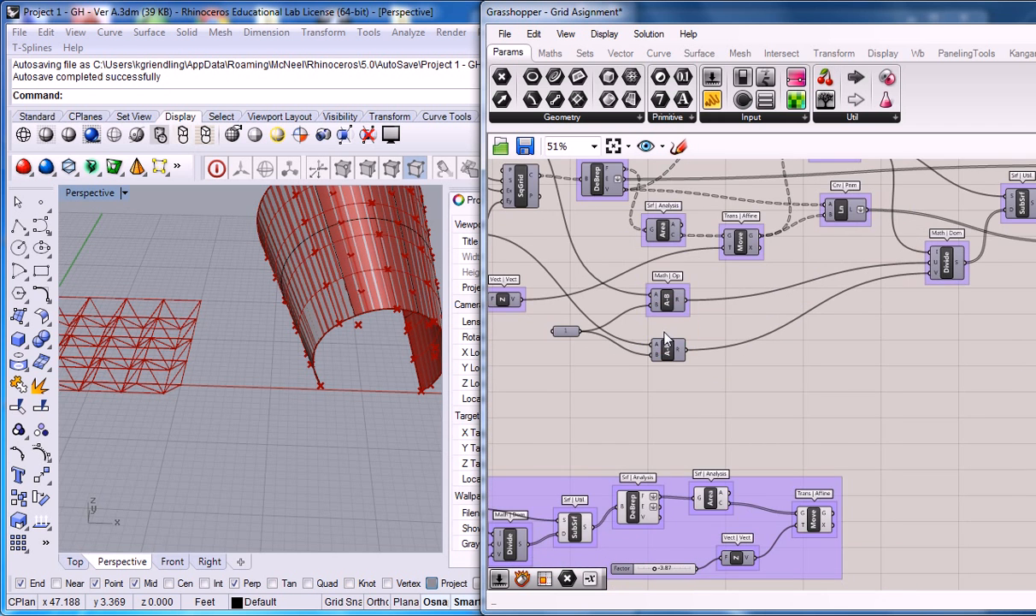
{"action": "scroll", "coordinate": [666, 335], "scroll_direction": "down", "scroll_amount": 2}
{"action": "scroll", "coordinate": [670, 421], "scroll_direction": "up", "scroll_amount": 2}
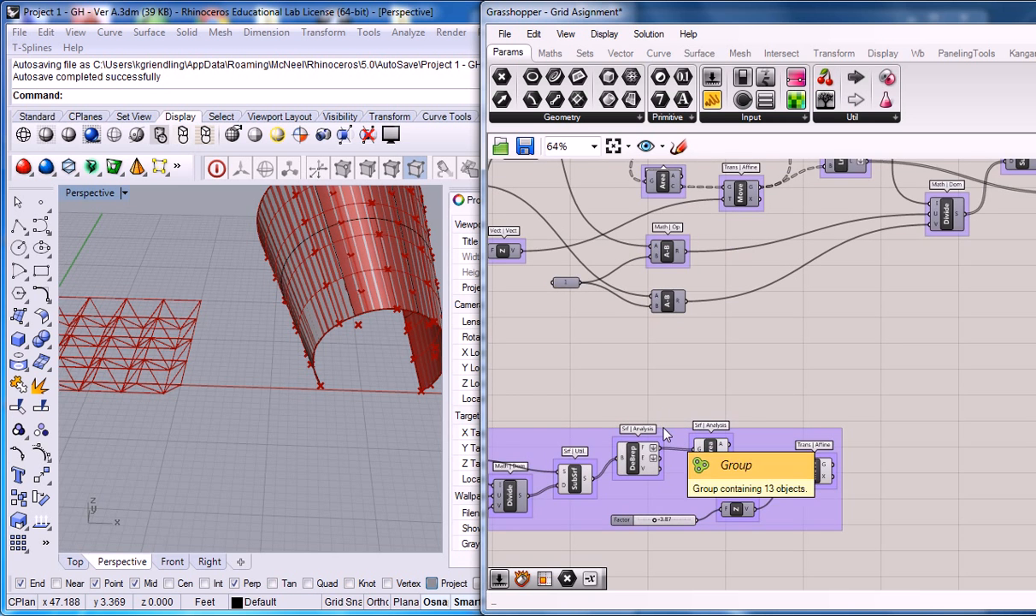
Delete the Area, Move, Unit Z and Factor slider components that follow DeBrep in the curved-surface definition
{"action": "right_click_drag", "start_coordinate": [667, 430], "coordinate": [557, 425]}
{"action": "scroll", "coordinate": [664, 379], "scroll_direction": "down", "scroll_amount": 2}
{"action": "left_click_drag", "start_coordinate": [776, 435], "coordinate": [667, 568]}
{"action": "key", "text": "Delete"}
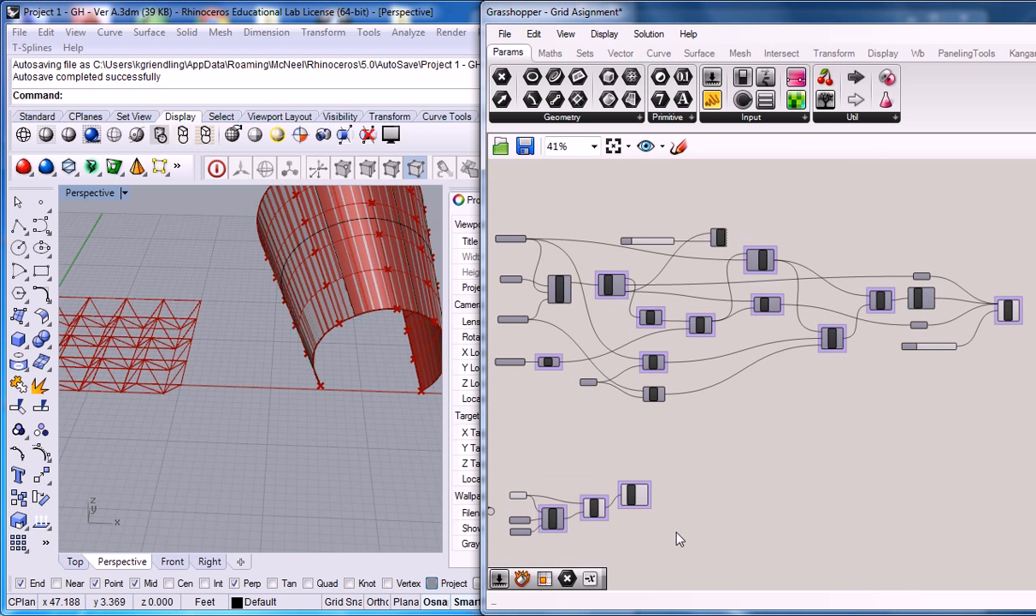
Inspect the curved surface's remaining Divide, SubSrf and DeBrep chain and the points it generates in the model
{"action": "right_click_drag", "start_coordinate": [432, 380], "coordinate": [673, 459]}
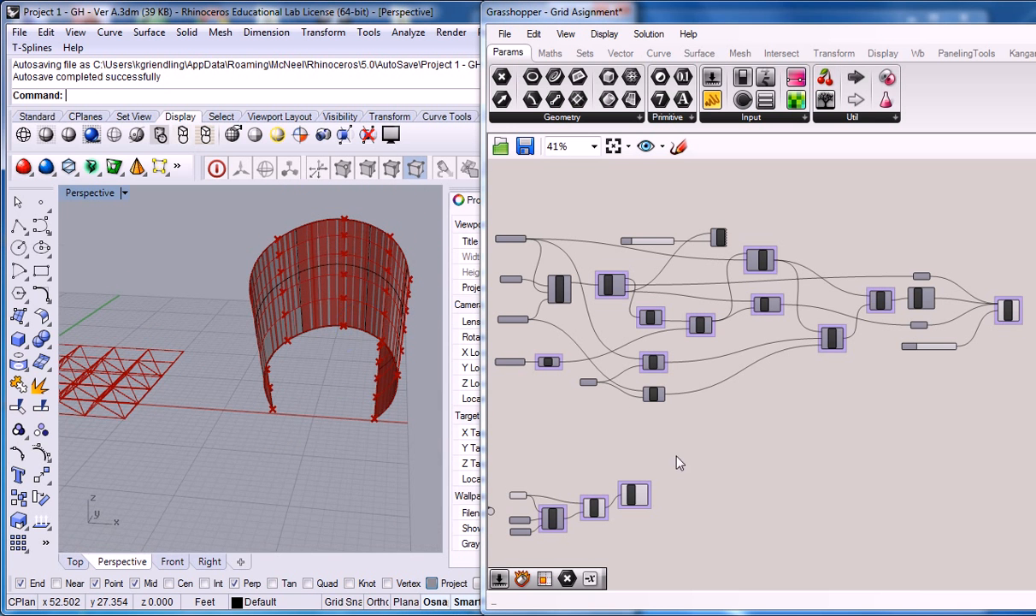
{"action": "right_click_drag", "start_coordinate": [776, 271], "coordinate": [866, 320]}
{"action": "scroll", "coordinate": [785, 357], "scroll_direction": "up", "scroll_amount": 3}
{"action": "right_click_drag", "start_coordinate": [799, 369], "coordinate": [786, 328]}
{"action": "left_click", "coordinate": [771, 341]}
{"action": "right_click_drag", "start_coordinate": [692, 300], "coordinate": [736, 301]}
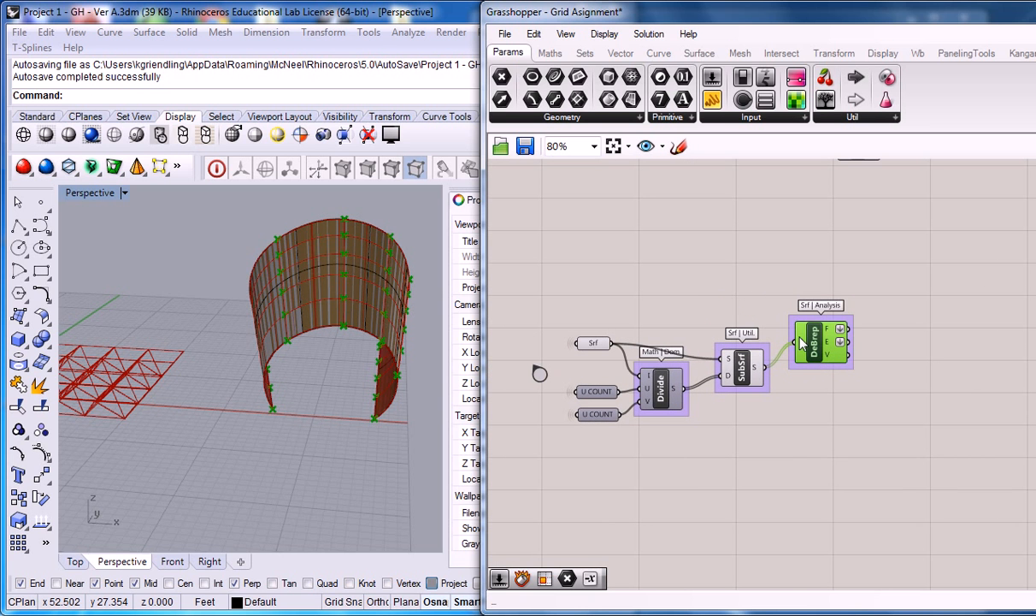
{"action": "mouse_move", "coordinate": [802, 342]}
{"action": "left_click", "coordinate": [820, 436]}
Examine the flat grid definition, checking its SqGrid, DeBrep, Area and Move chain and the two subtraction components
{"action": "scroll", "coordinate": [918, 267], "scroll_direction": "down", "scroll_amount": 2}
{"action": "right_click_drag", "start_coordinate": [919, 267], "coordinate": [688, 449]}
{"action": "scroll", "coordinate": [617, 280], "scroll_direction": "down", "scroll_amount": 3}
{"action": "scroll", "coordinate": [562, 298], "scroll_direction": "up", "scroll_amount": 4}
{"action": "left_click_drag", "start_coordinate": [606, 349], "coordinate": [763, 307]}
{"action": "left_click", "coordinate": [826, 295]}
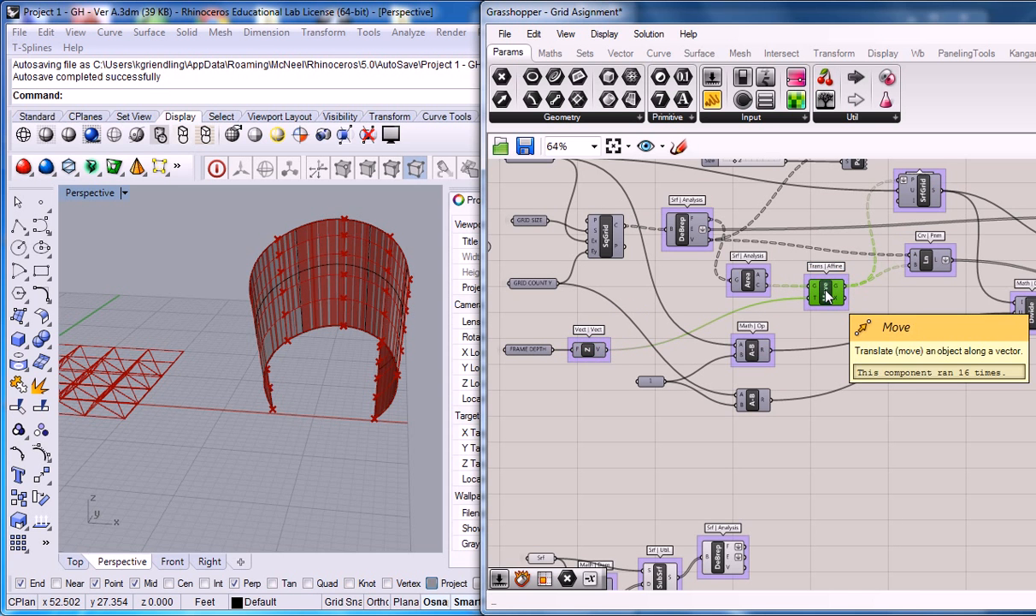
{"action": "scroll", "coordinate": [826, 295], "scroll_direction": "down", "scroll_amount": 2}
{"action": "scroll", "coordinate": [725, 343], "scroll_direction": "up", "scroll_amount": 2}
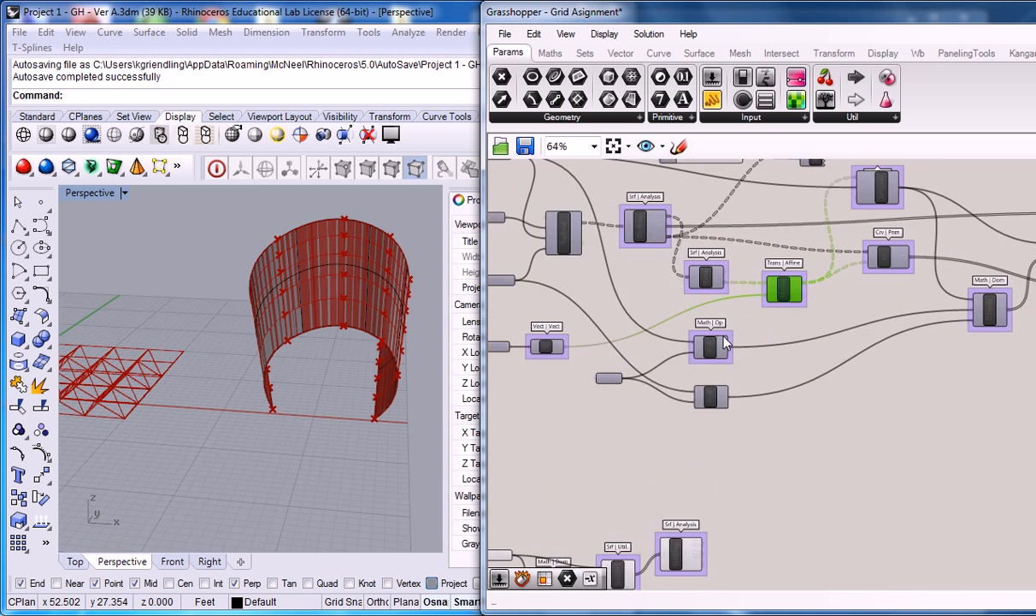
{"action": "left_click_drag", "start_coordinate": [752, 325], "coordinate": [601, 427]}
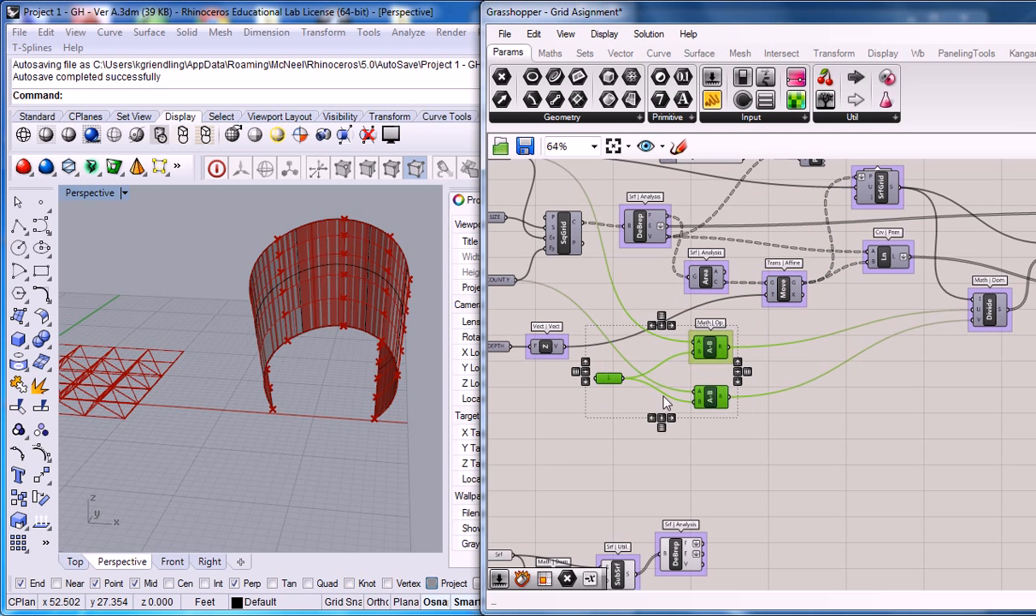
{"action": "scroll", "coordinate": [661, 405], "scroll_direction": "down", "scroll_amount": 2}
{"action": "scroll", "coordinate": [705, 343], "scroll_direction": "up", "scroll_amount": 1}
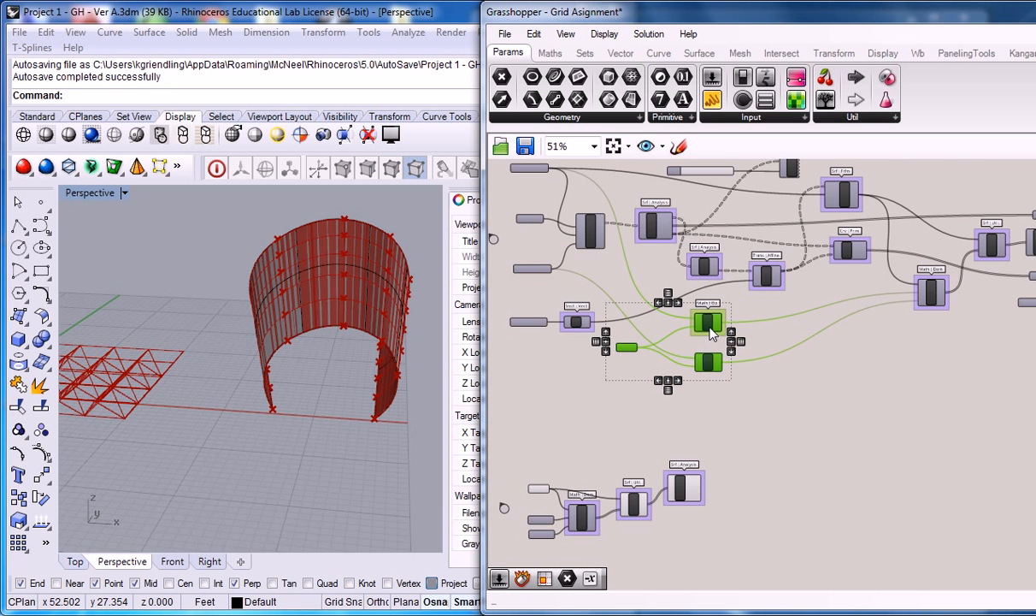
{"action": "scroll", "coordinate": [622, 443], "scroll_direction": "up", "scroll_amount": 3}
{"action": "scroll", "coordinate": [622, 442], "scroll_direction": "down", "scroll_amount": 3}
{"action": "scroll", "coordinate": [602, 425], "scroll_direction": "down", "scroll_amount": 1}
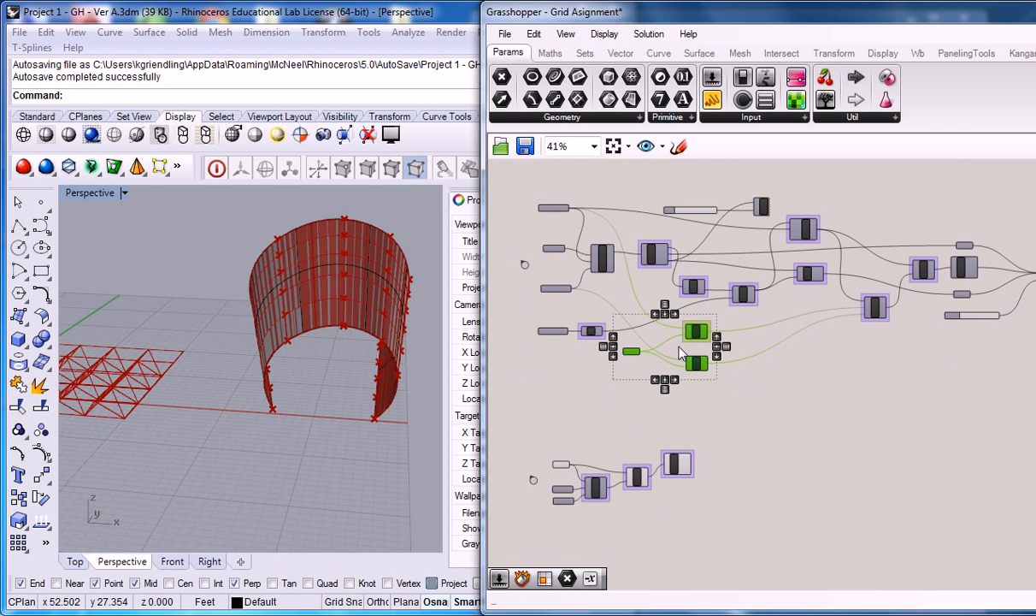
{"action": "scroll", "coordinate": [564, 243], "scroll_direction": "up", "scroll_amount": 3}
{"action": "scroll", "coordinate": [598, 256], "scroll_direction": "down", "scroll_amount": 3}
{"action": "scroll", "coordinate": [623, 471], "scroll_direction": "up", "scroll_amount": 3}
{"action": "right_click_drag", "start_coordinate": [624, 462], "coordinate": [706, 411]}
{"action": "scroll", "coordinate": [709, 410], "scroll_direction": "down", "scroll_amount": 1}
{"action": "right_click_drag", "start_coordinate": [750, 371], "coordinate": [708, 501]}
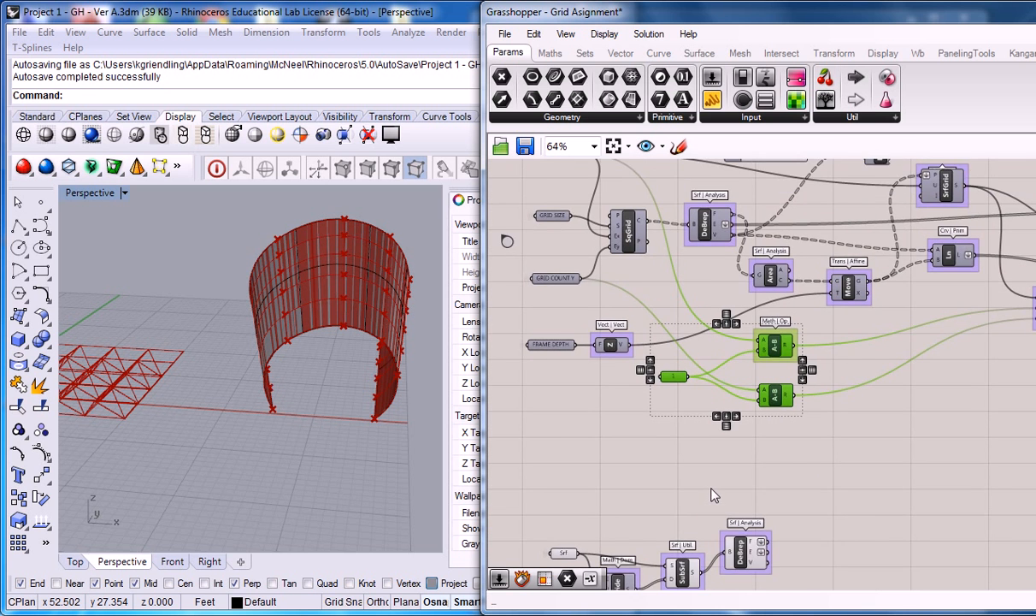
{"action": "scroll", "coordinate": [712, 497], "scroll_direction": "down", "scroll_amount": 1}
{"action": "scroll", "coordinate": [712, 497], "scroll_direction": "up", "scroll_amount": 2}
{"action": "scroll", "coordinate": [712, 497], "scroll_direction": "down", "scroll_amount": 2}
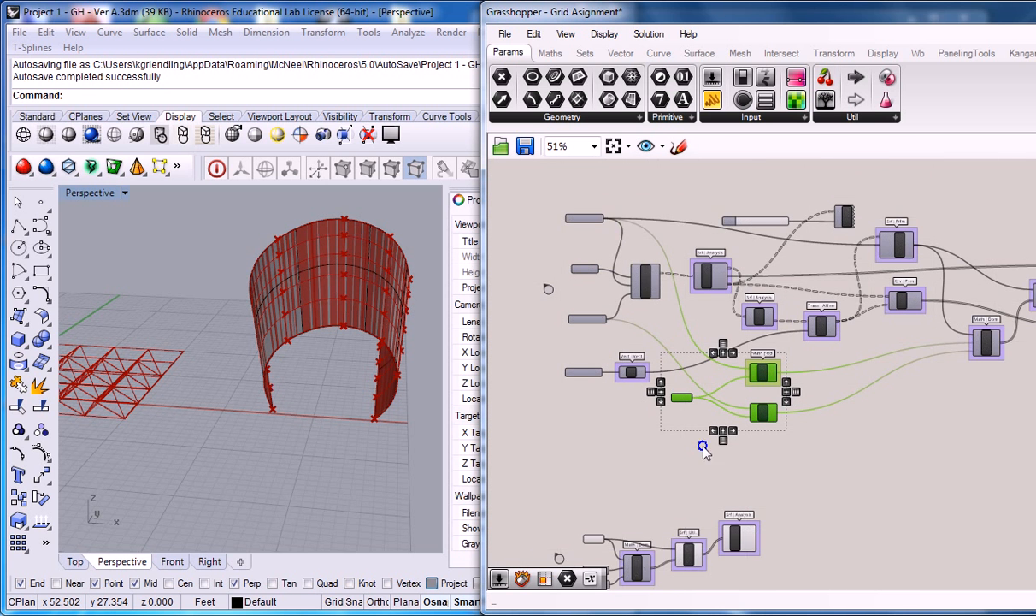
{"action": "scroll", "coordinate": [710, 419], "scroll_direction": "down", "scroll_amount": 3}
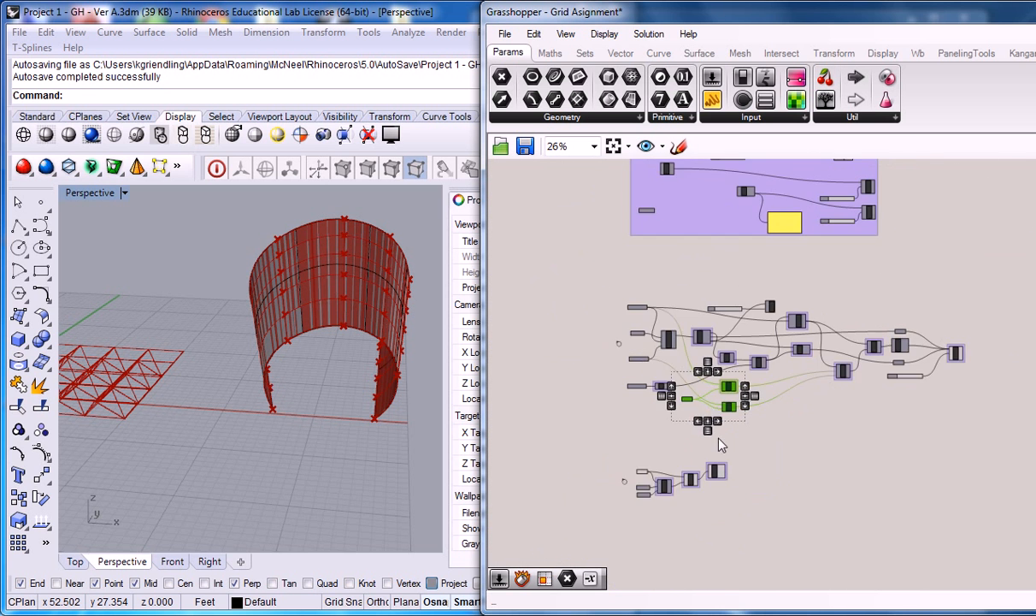
Move the curved-surface component chain aside to free canvas space beneath the flat grid definition
{"action": "right_click_drag", "start_coordinate": [712, 405], "coordinate": [741, 355]}
{"action": "left_click_drag", "start_coordinate": [776, 399], "coordinate": [611, 476]}
{"action": "left_click_drag", "start_coordinate": [704, 435], "coordinate": [628, 430]}
{"action": "left_click_drag", "start_coordinate": [697, 441], "coordinate": [550, 435]}
{"action": "left_click", "coordinate": [696, 393]}
Duplicate the entire flat grid truss definition and place the copy directly beneath the original
{"action": "left_click_drag", "start_coordinate": [604, 218], "coordinate": [988, 389]}
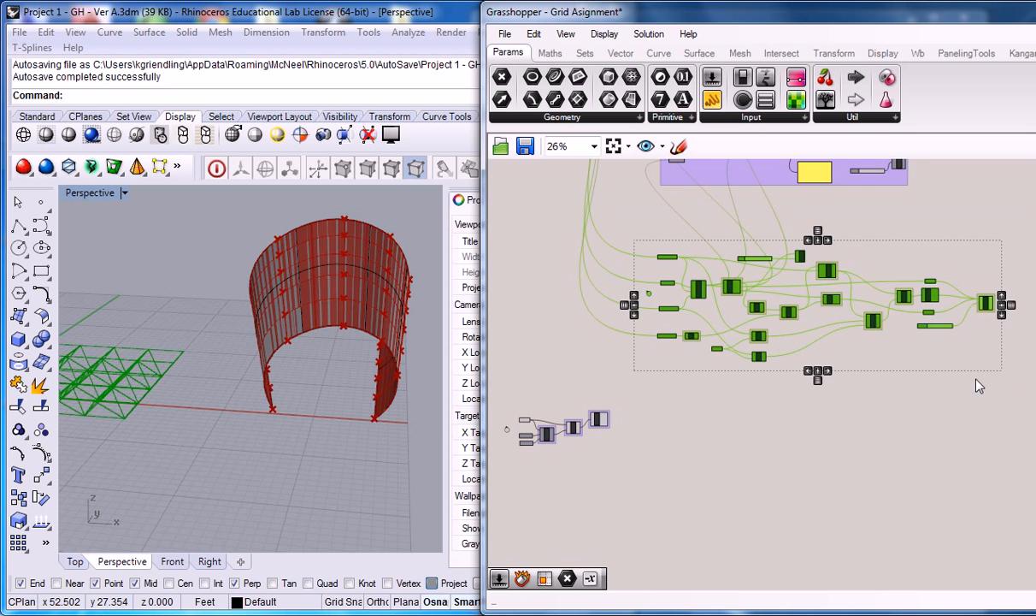
{"action": "left_click_drag", "start_coordinate": [732, 291], "coordinate": [740, 431], "text": "alt"}
{"action": "left_click", "coordinate": [721, 366]}
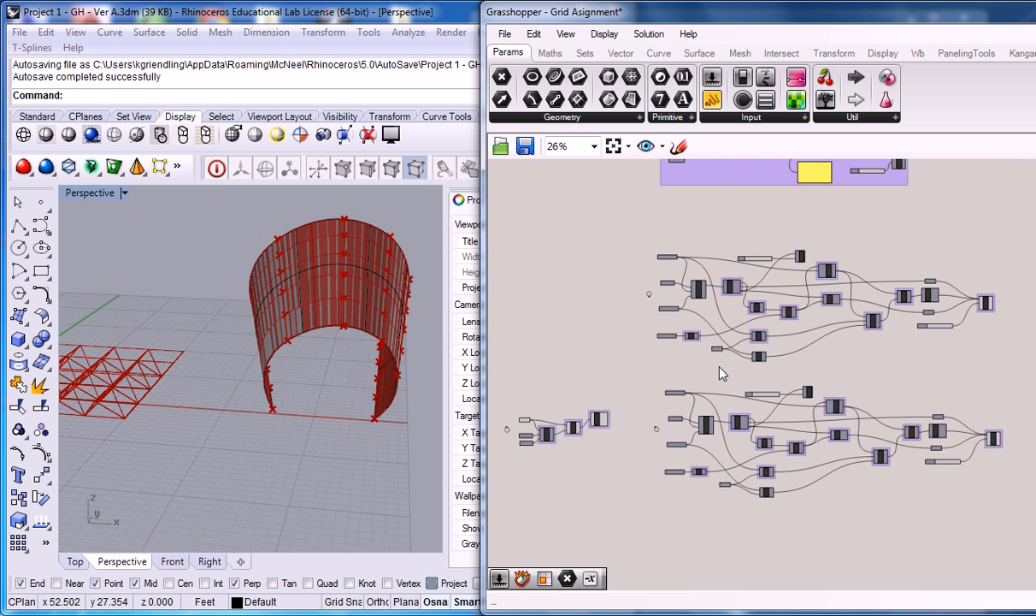
Delete the SqGrid component feeding DeBrep in the copied truss definition
{"action": "right_click_drag", "start_coordinate": [718, 374], "coordinate": [717, 365]}
{"action": "scroll", "coordinate": [717, 380], "scroll_direction": "up", "scroll_amount": 5}
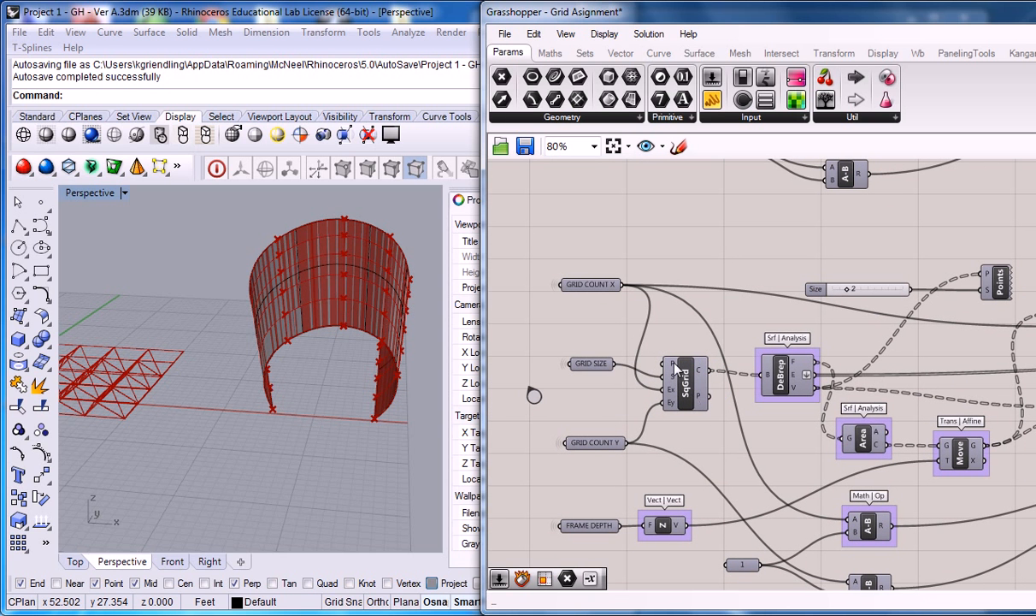
{"action": "left_click", "coordinate": [680, 383]}
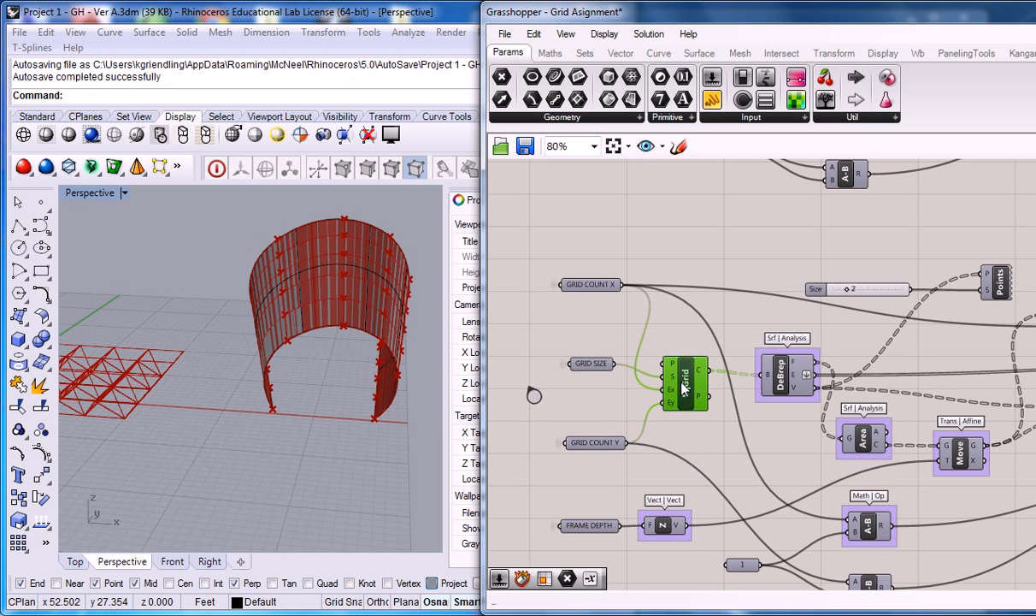
{"action": "left_click_drag", "start_coordinate": [782, 368], "coordinate": [748, 375]}
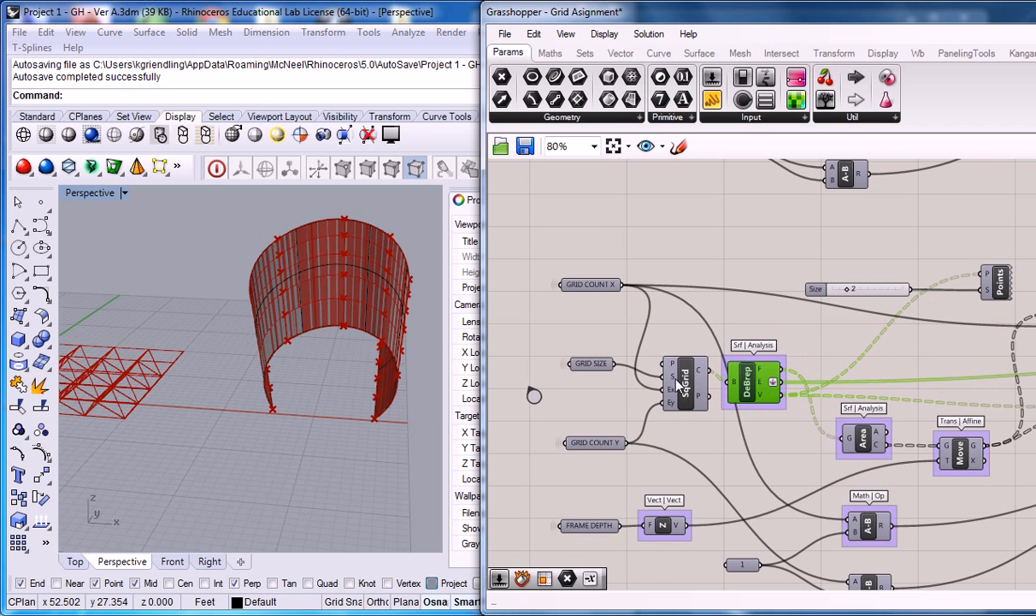
{"action": "right_click_drag", "start_coordinate": [693, 380], "coordinate": [755, 385]}
{"action": "left_click_drag", "start_coordinate": [756, 389], "coordinate": [732, 385]}
{"action": "right_click_drag", "start_coordinate": [733, 384], "coordinate": [767, 373]}
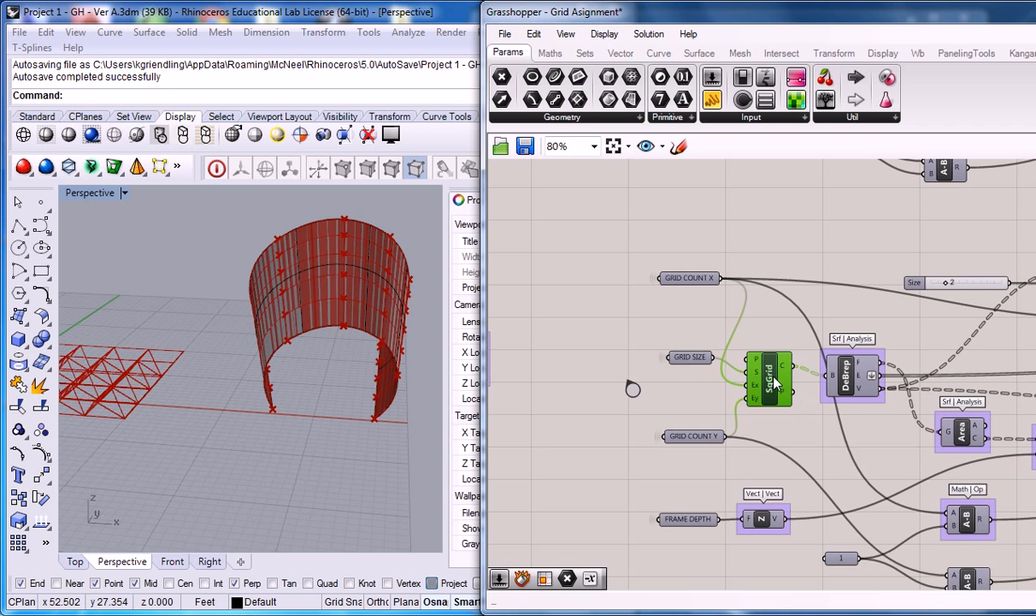
{"action": "key", "text": "Delete"}
Delete the GRID SIZE parameter from the copied truss definition
{"action": "right_click", "coordinate": [758, 365]}
{"action": "left_click", "coordinate": [730, 350]}
{"action": "right_click_drag", "start_coordinate": [729, 341], "coordinate": [769, 348]}
{"action": "left_click", "coordinate": [732, 367]}
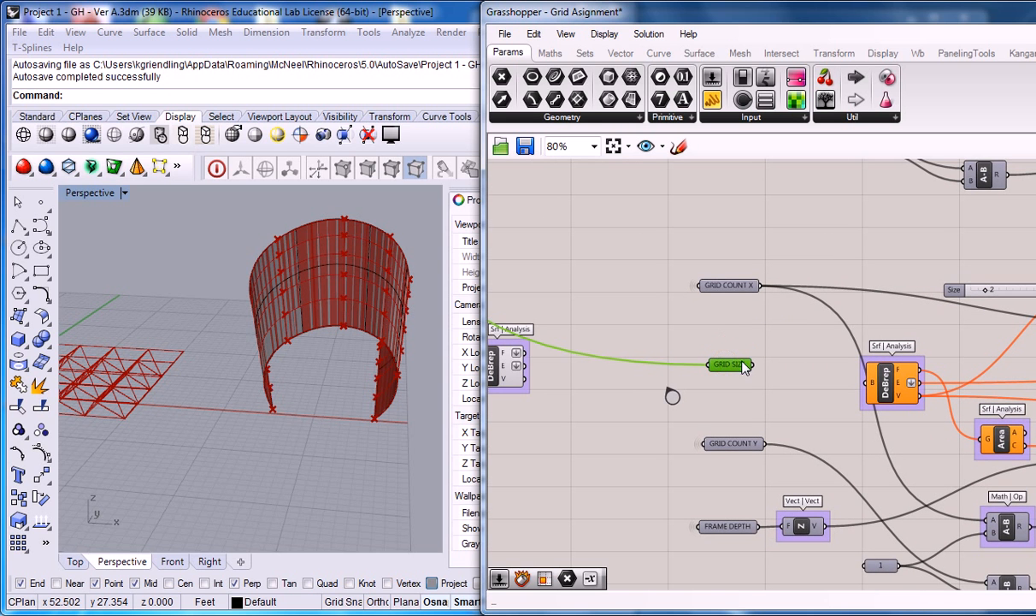
{"action": "key", "text": "Delete"}
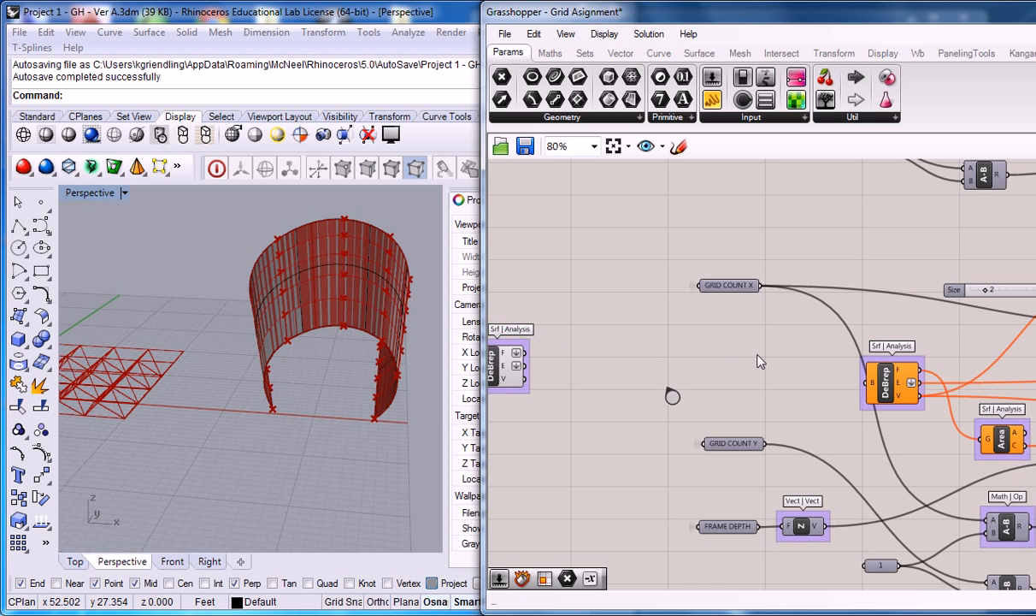
Place the copied DeBrep between GRID COUNT X and GRID COUNT Y, with the curved surface's DeBrep beside it
{"action": "right_click_drag", "start_coordinate": [733, 322], "coordinate": [740, 314]}
{"action": "left_click_drag", "start_coordinate": [896, 378], "coordinate": [745, 359]}
{"action": "left_click", "coordinate": [678, 391]}
{"action": "right_click_drag", "start_coordinate": [562, 365], "coordinate": [718, 347]}
{"action": "right_click_drag", "start_coordinate": [628, 354], "coordinate": [668, 353]}
{"action": "left_click_drag", "start_coordinate": [668, 353], "coordinate": [842, 353]}
{"action": "left_click", "coordinate": [828, 388]}
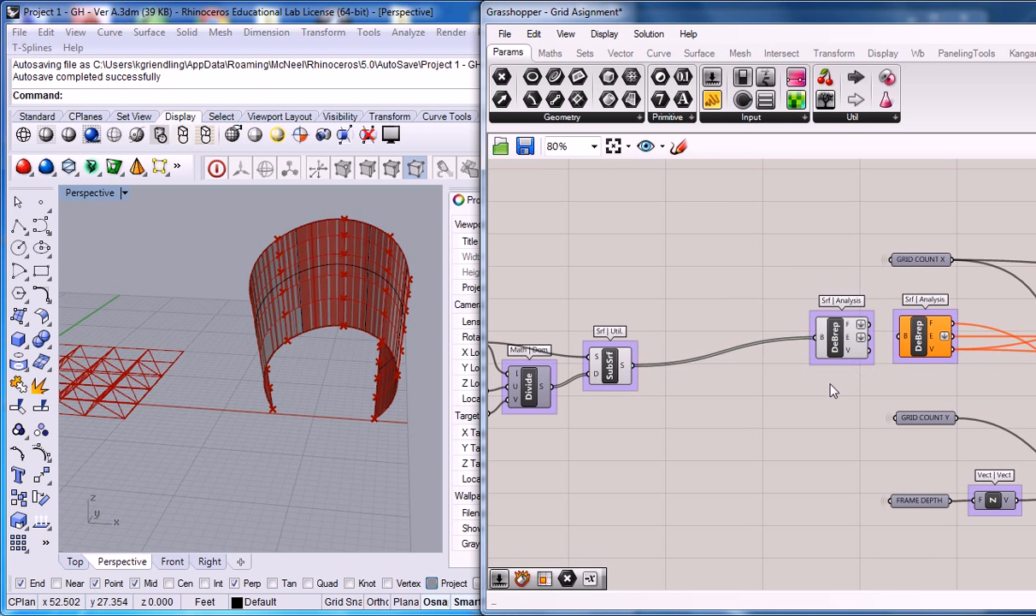
Move the curved surface's input parameters, Divide and SubSrf components closer to the two DeBrep components
{"action": "right_click_drag", "start_coordinate": [828, 389], "coordinate": [814, 382]}
{"action": "scroll", "coordinate": [680, 381], "scroll_direction": "down", "scroll_amount": 3}
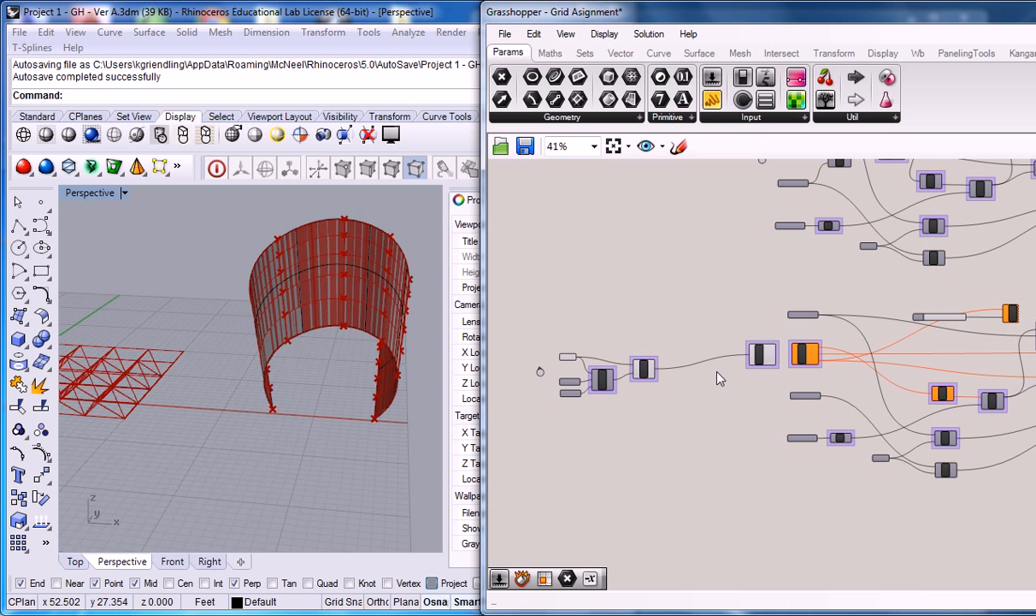
{"action": "left_click_drag", "start_coordinate": [534, 330], "coordinate": [692, 449]}
{"action": "left_click_drag", "start_coordinate": [649, 372], "coordinate": [719, 362]}
{"action": "left_click", "coordinate": [760, 308]}
Compare the curved surface's DeBrep with the copied truss definition's DeBrep and its outgoing connections
{"action": "scroll", "coordinate": [761, 338], "scroll_direction": "up", "scroll_amount": 3}
{"action": "scroll", "coordinate": [752, 344], "scroll_direction": "up", "scroll_amount": 1}
{"action": "scroll", "coordinate": [732, 339], "scroll_direction": "down", "scroll_amount": 2}
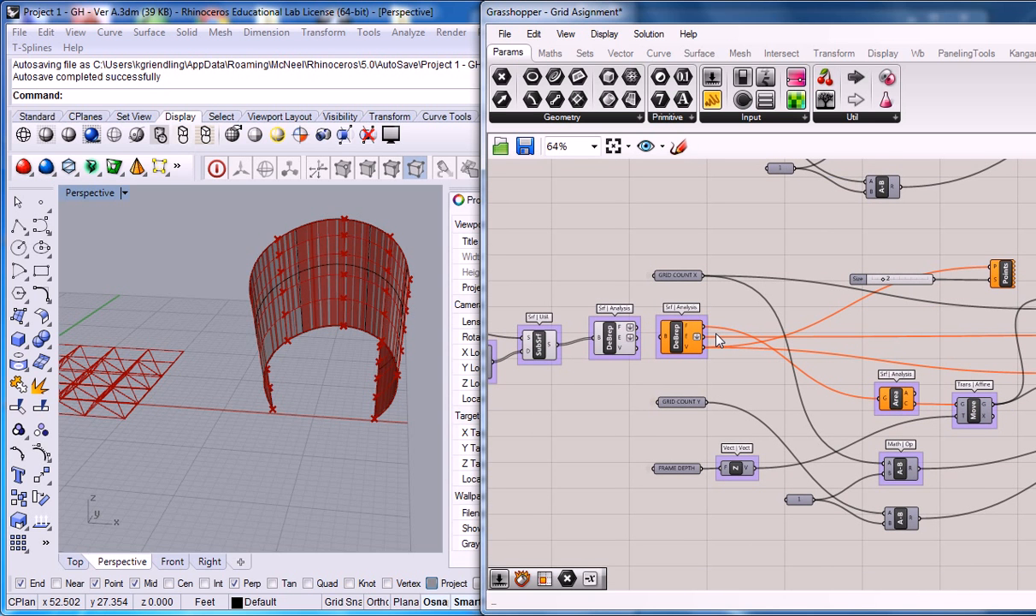
{"action": "scroll", "coordinate": [735, 352], "scroll_direction": "up", "scroll_amount": 2}
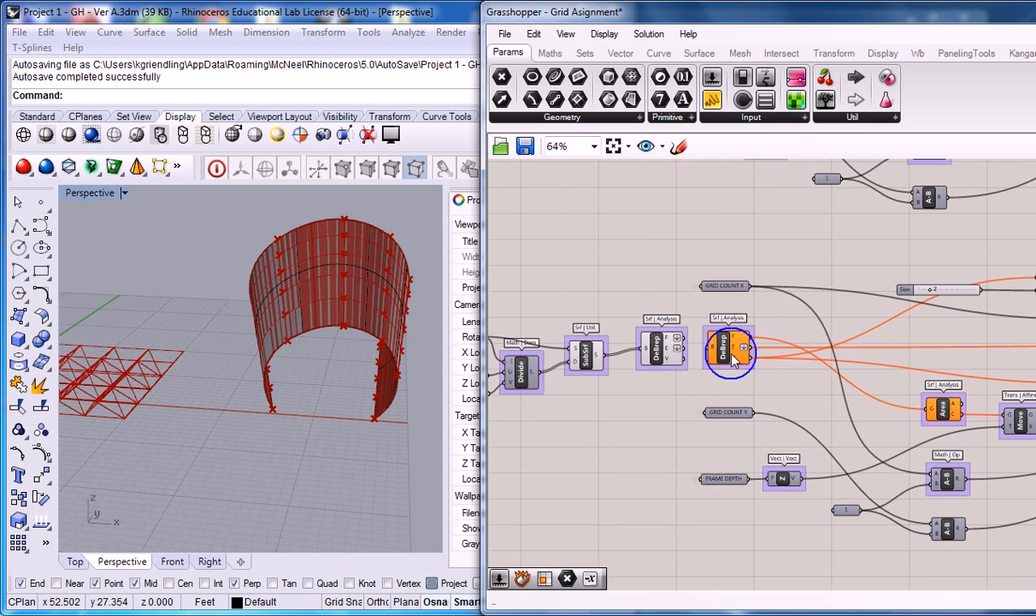
{"action": "right_click_drag", "start_coordinate": [743, 363], "coordinate": [813, 363]}
{"action": "left_click", "coordinate": [723, 362]}
{"action": "right_click_drag", "start_coordinate": [670, 342], "coordinate": [682, 346]}
{"action": "left_click", "coordinate": [825, 360]}
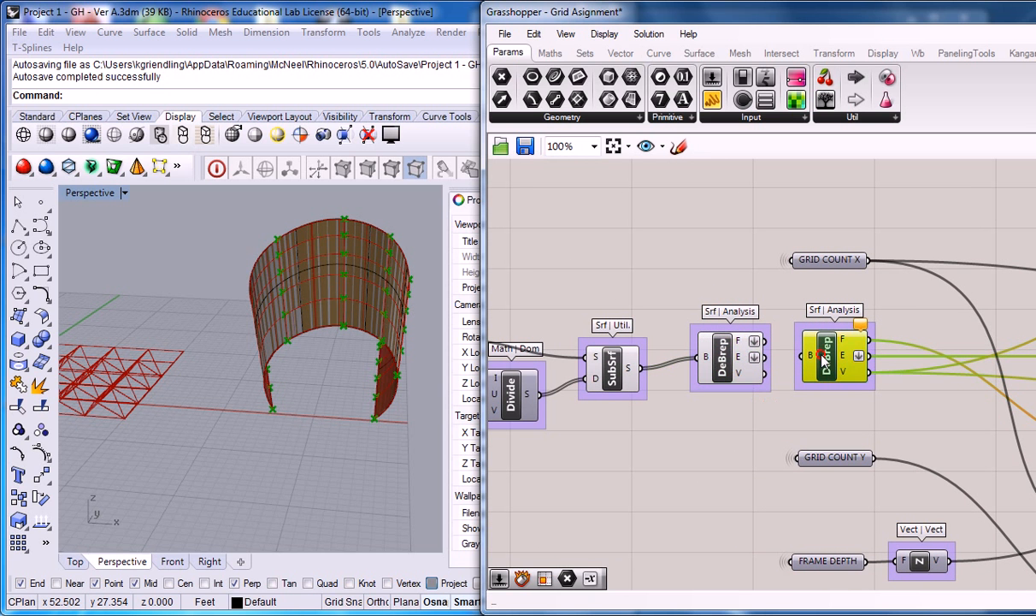
{"action": "left_click", "coordinate": [737, 301]}
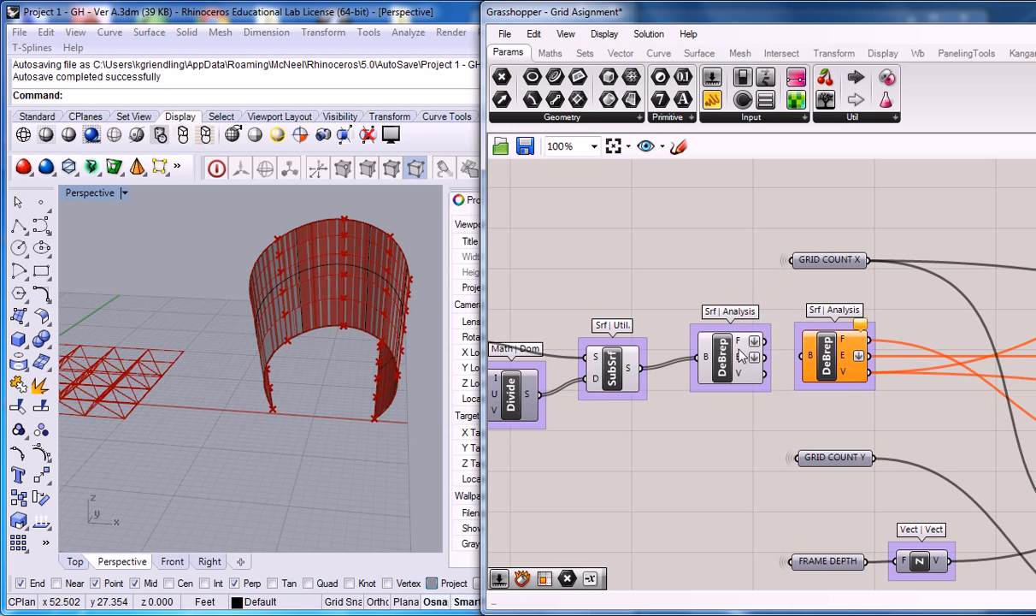
Delete the curved surface's own DeBrep and wire SubSrf's S output into the copied DeBrep's B input
{"action": "left_click", "coordinate": [718, 355]}
{"action": "key", "text": "Delete"}
{"action": "left_click_drag", "start_coordinate": [642, 368], "coordinate": [801, 355]}
{"action": "left_click", "coordinate": [740, 316]}
{"action": "mouse_move", "coordinate": [367, 402]}
{"action": "right_mouse_down"}
{"action": "mouse_move", "coordinate": [346, 265]}
{"action": "mouse_move", "coordinate": [312, 273]}
{"action": "mouse_move", "coordinate": [347, 312]}
{"action": "mouse_move", "coordinate": [331, 307]}
{"action": "mouse_move", "coordinate": [365, 319]}
{"action": "mouse_move", "coordinate": [365, 331]}
{"action": "mouse_move", "coordinate": [287, 363]}
{"action": "mouse_move", "coordinate": [269, 352]}
{"action": "right_mouse_up"}
{"action": "left_click", "coordinate": [676, 321]}
Move the surface inputs, Divide and SubSrf together so they sit right beside the copied DeBrep
{"action": "scroll", "coordinate": [555, 296], "scroll_direction": "down", "scroll_amount": 4}
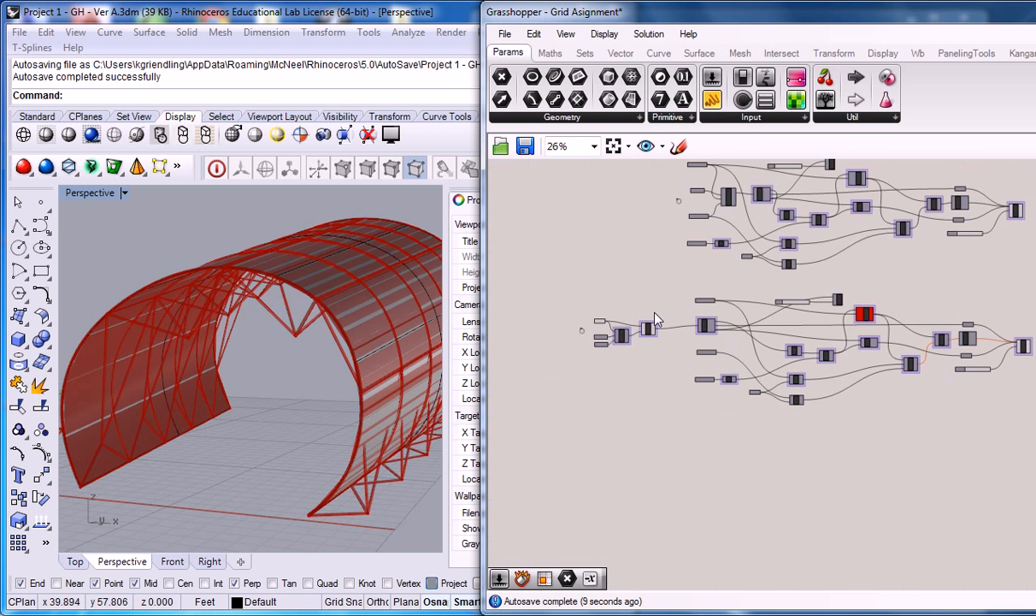
{"action": "scroll", "coordinate": [744, 392], "scroll_direction": "up", "scroll_amount": 2}
{"action": "right_click_drag", "start_coordinate": [578, 390], "coordinate": [881, 364]}
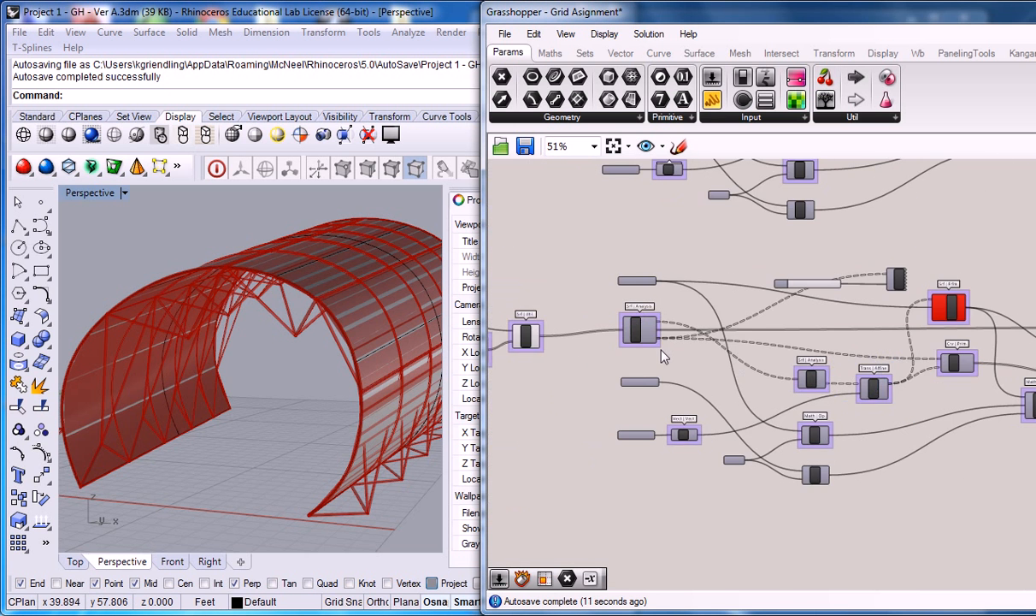
{"action": "right_click_drag", "start_coordinate": [532, 340], "coordinate": [705, 334]}
{"action": "mouse_move", "coordinate": [554, 283]}
{"action": "left_mouse_down"}
{"action": "mouse_move", "coordinate": [662, 373]}
{"action": "mouse_move", "coordinate": [749, 400]}
{"action": "left_mouse_up"}
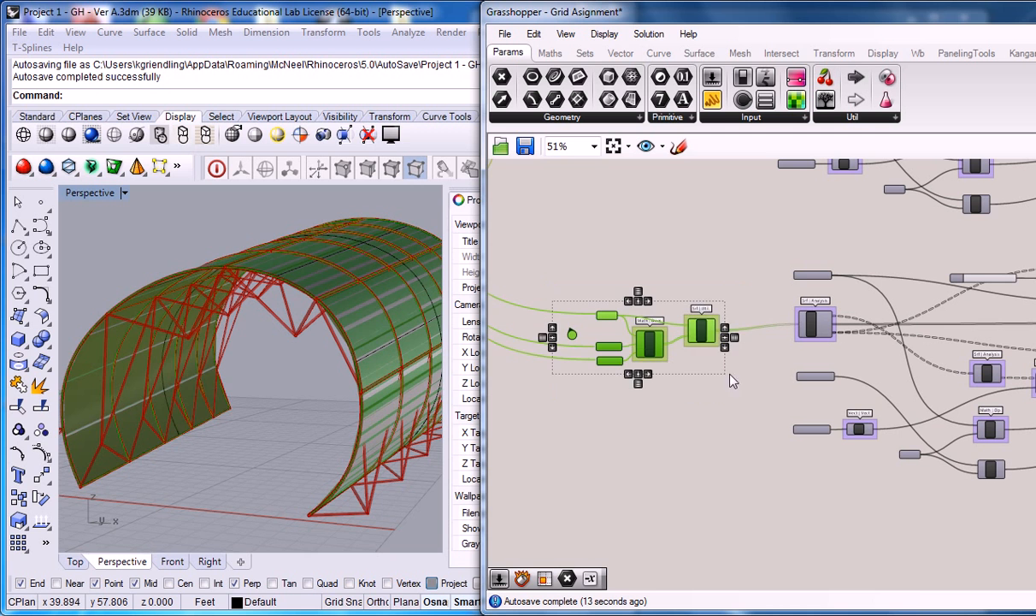
{"action": "left_click_drag", "start_coordinate": [707, 336], "coordinate": [762, 330]}
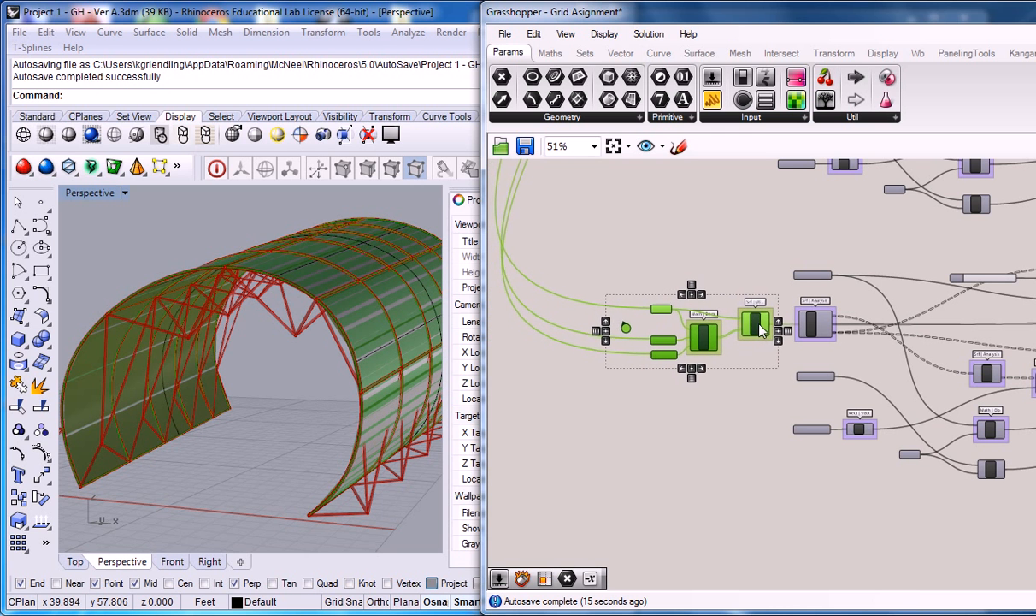
{"action": "left_click", "coordinate": [689, 246]}
Move the constant 1 and the two A-B subtraction components together, closer to the Divide component they feed
{"action": "right_click_drag", "start_coordinate": [809, 297], "coordinate": [606, 297]}
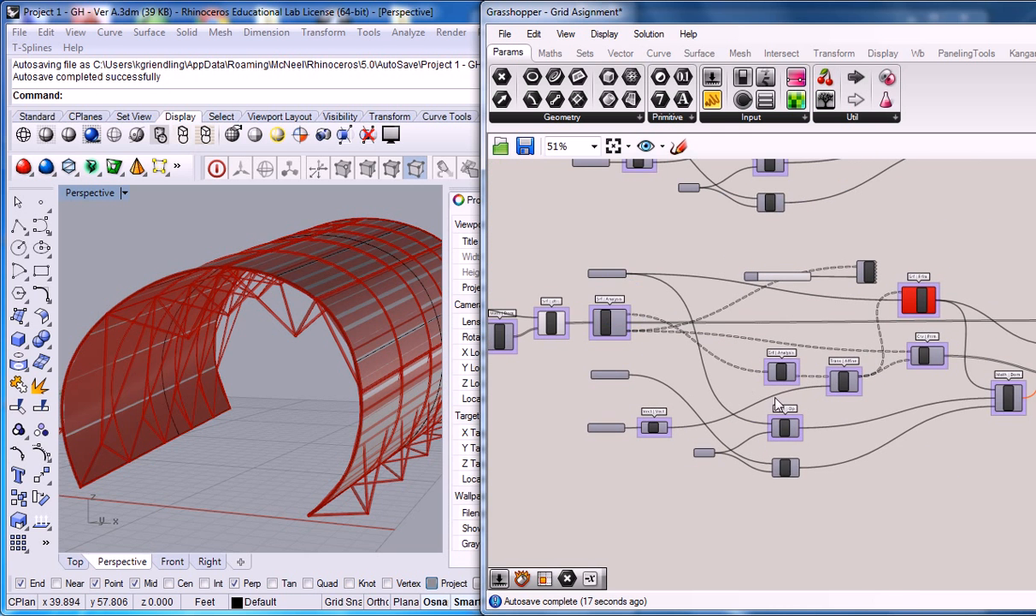
{"action": "scroll", "coordinate": [742, 347], "scroll_direction": "up", "scroll_amount": 4}
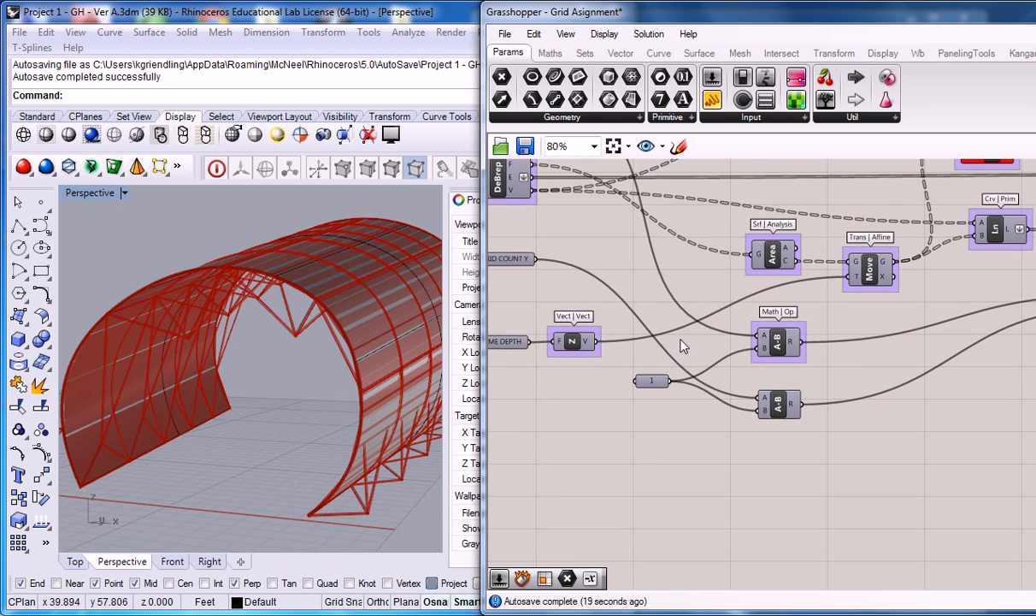
{"action": "scroll", "coordinate": [684, 346], "scroll_direction": "down", "scroll_amount": 2}
{"action": "left_click_drag", "start_coordinate": [634, 398], "coordinate": [812, 328]}
{"action": "left_click_drag", "start_coordinate": [802, 425], "coordinate": [696, 363]}
{"action": "left_click_drag", "start_coordinate": [759, 343], "coordinate": [966, 335]}
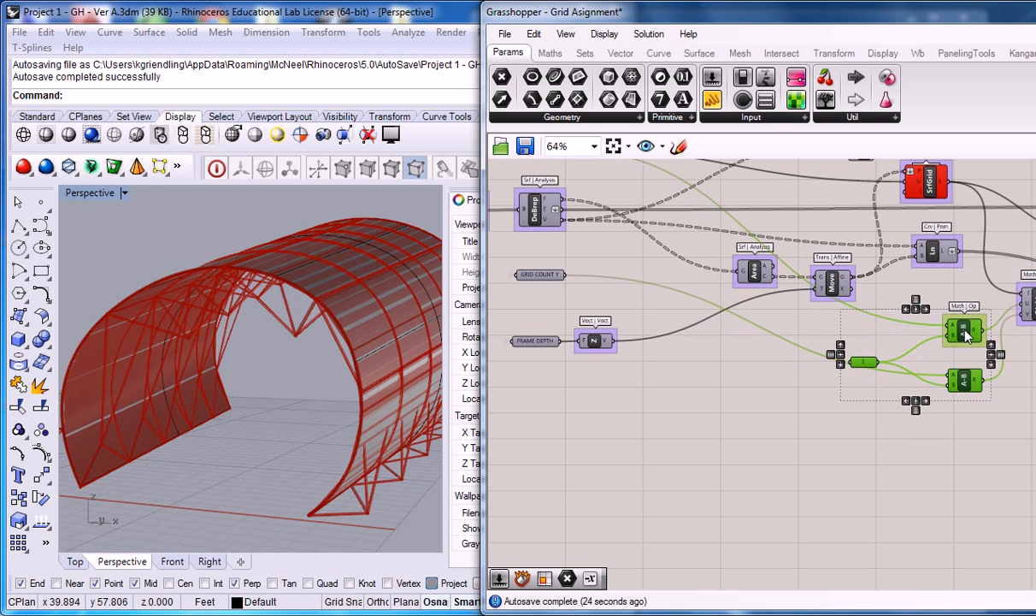
{"action": "left_click", "coordinate": [793, 325]}
Move the Area and Move components closer to DeBrep, and place Unit Z lower down beside FRAME DEPTH
{"action": "right_click_drag", "start_coordinate": [775, 317], "coordinate": [796, 357]}
{"action": "left_click_drag", "start_coordinate": [857, 318], "coordinate": [836, 341]}
{"action": "left_click_drag", "start_coordinate": [783, 319], "coordinate": [675, 350]}
{"action": "right_click_drag", "start_coordinate": [684, 352], "coordinate": [711, 346]}
{"action": "left_click_drag", "start_coordinate": [865, 336], "coordinate": [772, 347]}
{"action": "right_click_drag", "start_coordinate": [771, 347], "coordinate": [815, 307]}
{"action": "left_click_drag", "start_coordinate": [567, 296], "coordinate": [606, 371]}
{"action": "left_click", "coordinate": [737, 296]}
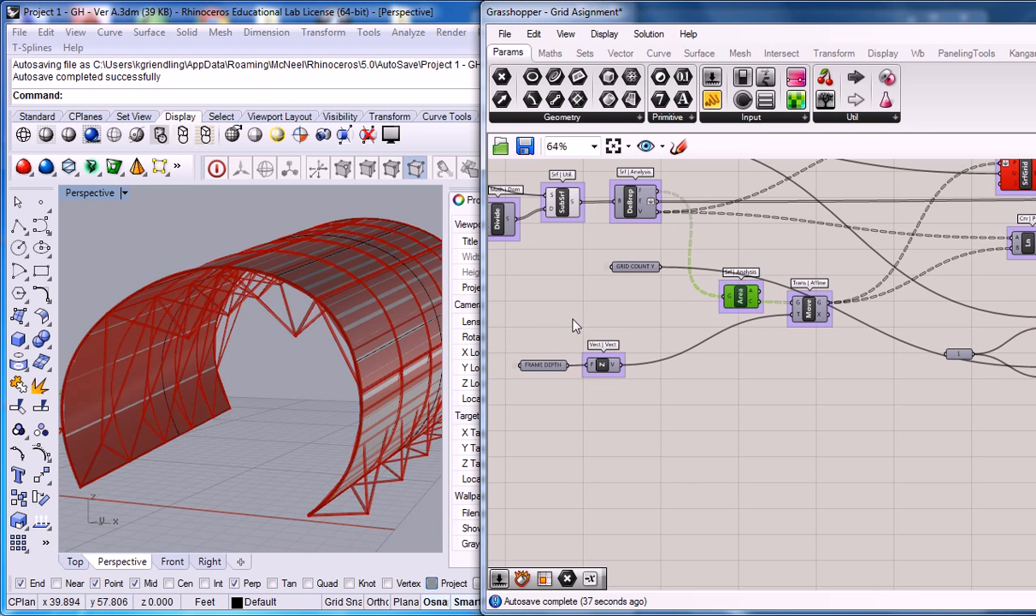
Move FRAME DEPTH and Unit Z beneath the Area component, and shift Area slightly further away from the Move component
{"action": "left_click_drag", "start_coordinate": [503, 332], "coordinate": [684, 419]}
{"action": "left_click_drag", "start_coordinate": [601, 366], "coordinate": [688, 358]}
{"action": "left_click", "coordinate": [687, 319]}
{"action": "right_click_drag", "start_coordinate": [688, 310], "coordinate": [624, 309]}
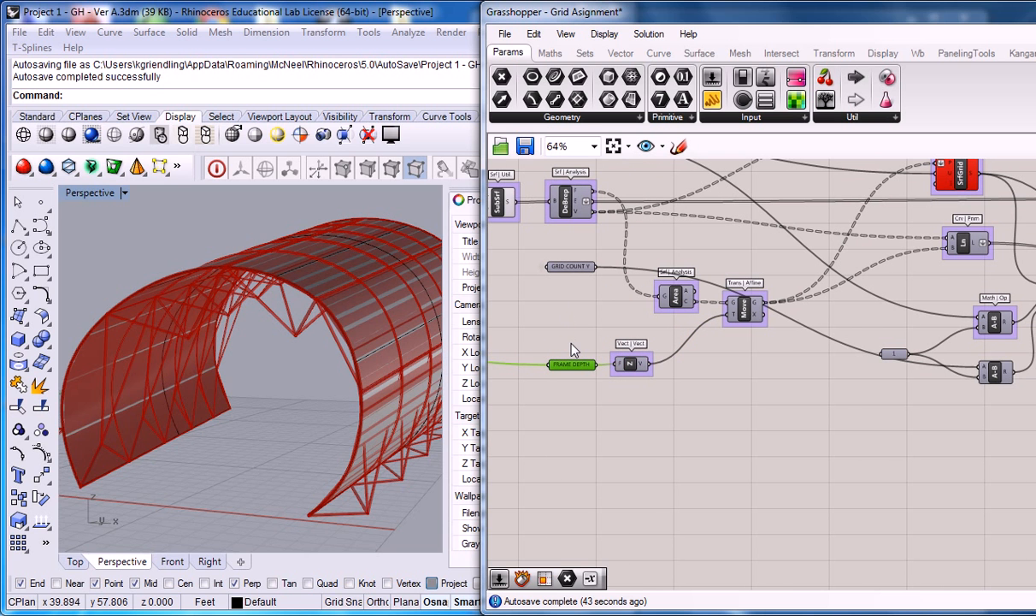
{"action": "left_click", "coordinate": [610, 317]}
{"action": "scroll", "coordinate": [636, 306], "scroll_direction": "up", "scroll_amount": 1}
{"action": "left_click", "coordinate": [685, 298]}
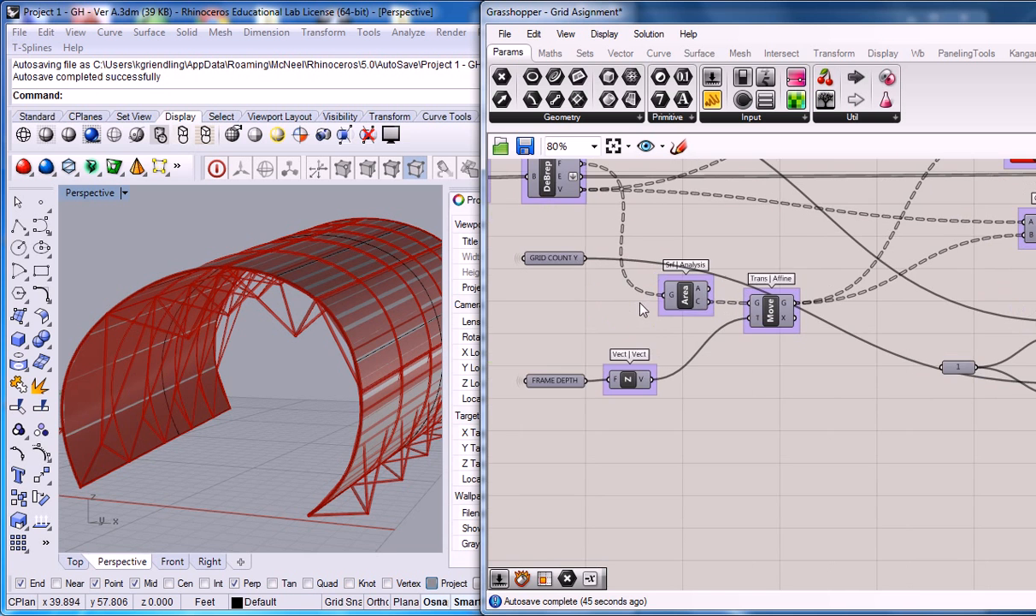
{"action": "right_click_drag", "start_coordinate": [687, 297], "coordinate": [686, 334]}
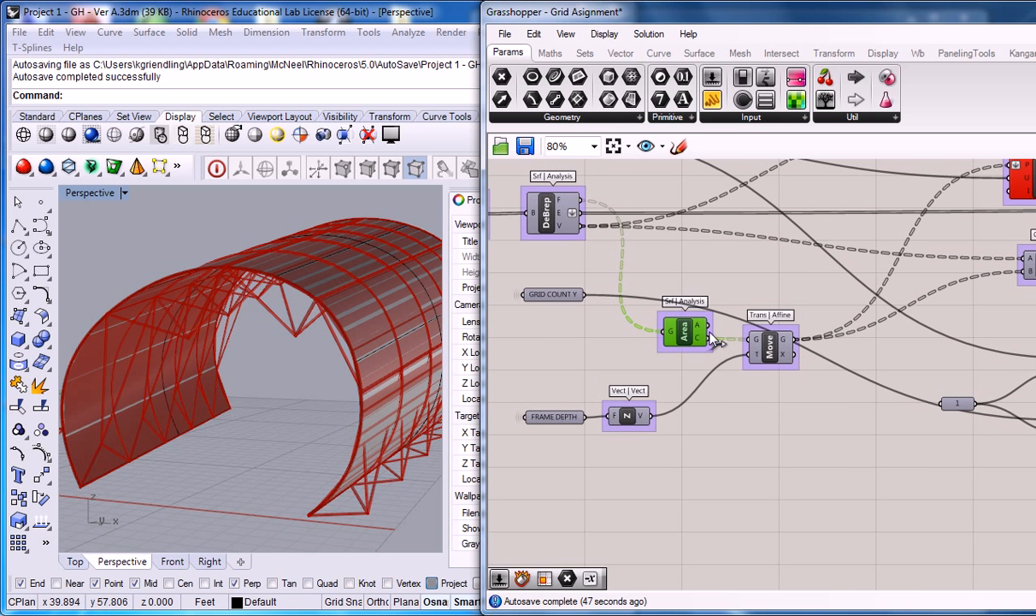
{"action": "left_click_drag", "start_coordinate": [684, 325], "coordinate": [656, 322]}
Inspect the red SrfGrid component and the inputs that feed it
{"action": "right_click_drag", "start_coordinate": [722, 288], "coordinate": [590, 315]}
{"action": "right_click_drag", "start_coordinate": [898, 199], "coordinate": [828, 209]}
{"action": "left_click_drag", "start_coordinate": [827, 208], "coordinate": [840, 203]}
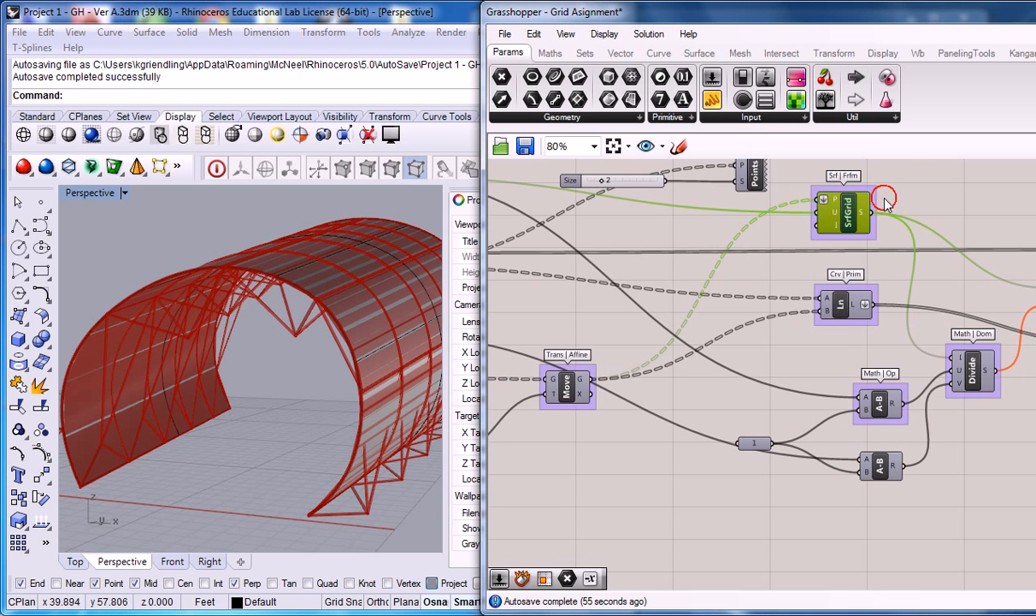
{"action": "left_click", "coordinate": [855, 218]}
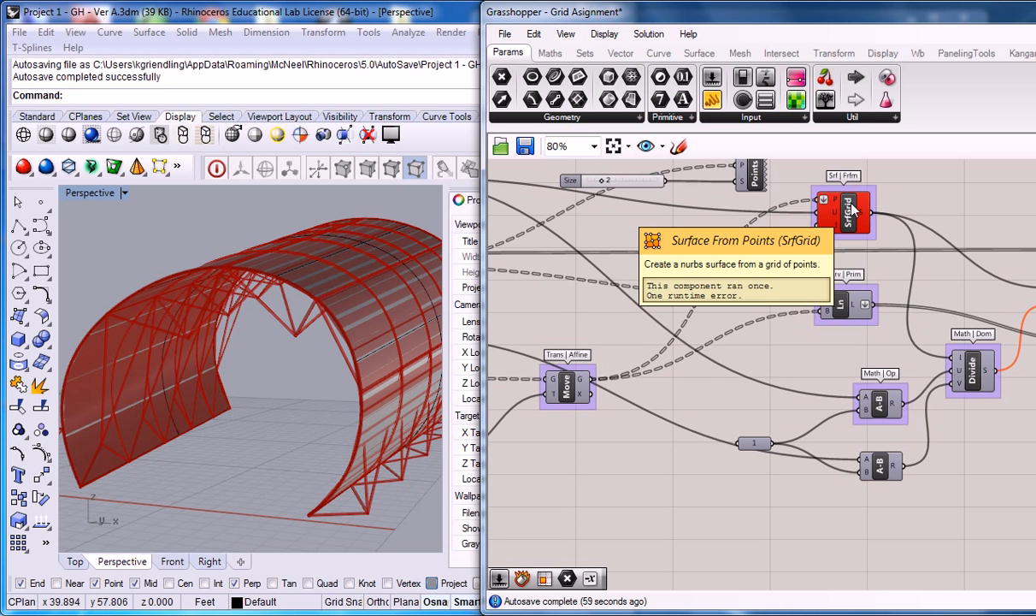
{"action": "right_click_drag", "start_coordinate": [852, 211], "coordinate": [842, 225]}
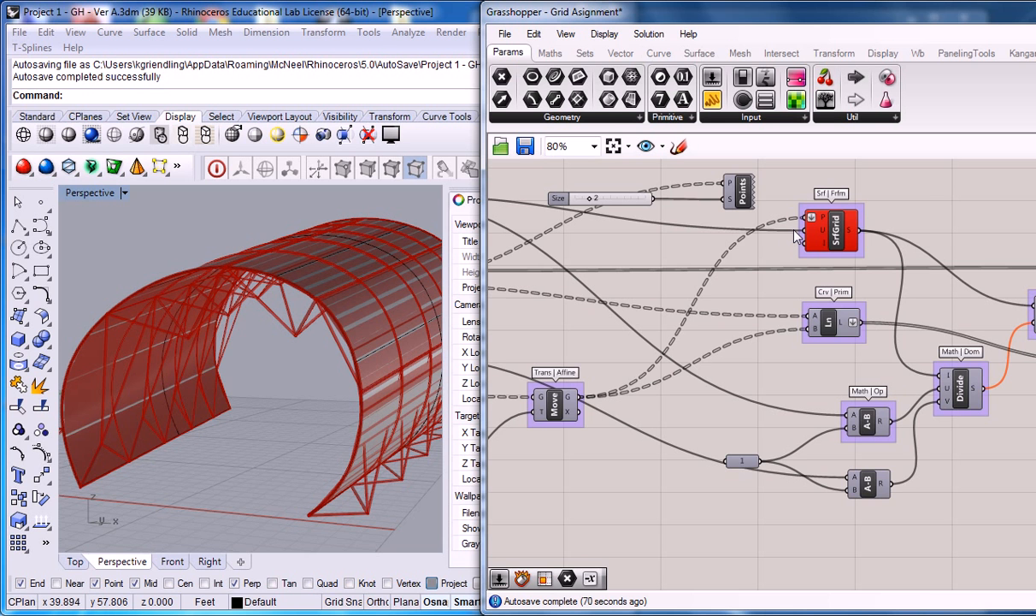
Turn on the Move component's preview and check the moved points against the tunnel surface in the Rhino viewport
{"action": "right_click_drag", "start_coordinate": [647, 286], "coordinate": [777, 295]}
{"action": "right_click_drag", "start_coordinate": [689, 350], "coordinate": [712, 346]}
{"action": "left_click", "coordinate": [712, 386]}
{"action": "right_click", "coordinate": [712, 386]}
{"action": "left_click", "coordinate": [740, 415]}
{"action": "right_click_drag", "start_coordinate": [256, 368], "coordinate": [459, 378]}
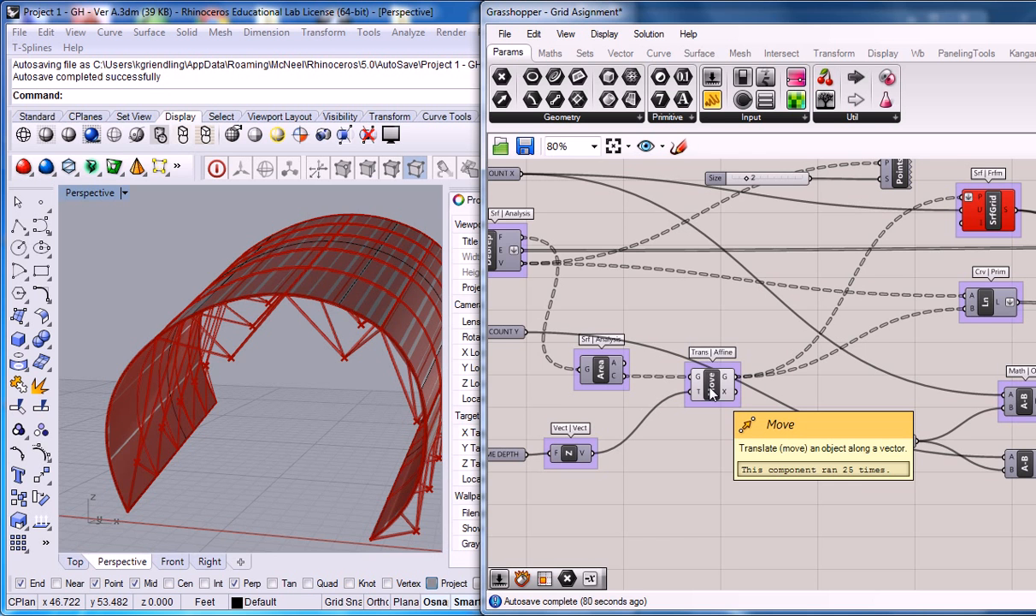
Delete the Unit Z component that drives the Move vector and shift FRAME DEPTH aside to free the space
{"action": "right_click_drag", "start_coordinate": [717, 430], "coordinate": [874, 403]}
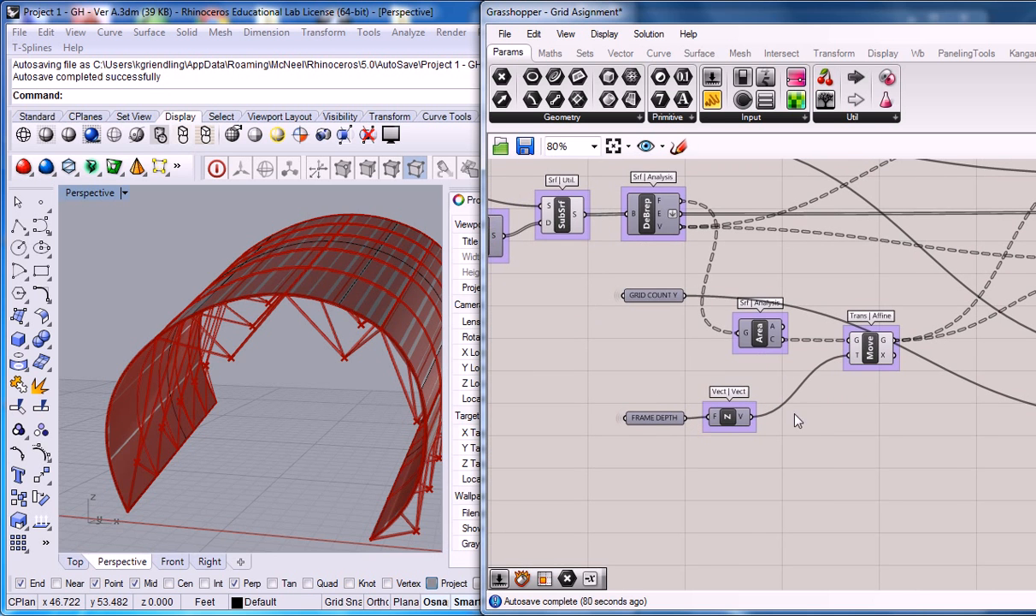
{"action": "right_click_drag", "start_coordinate": [796, 418], "coordinate": [732, 421]}
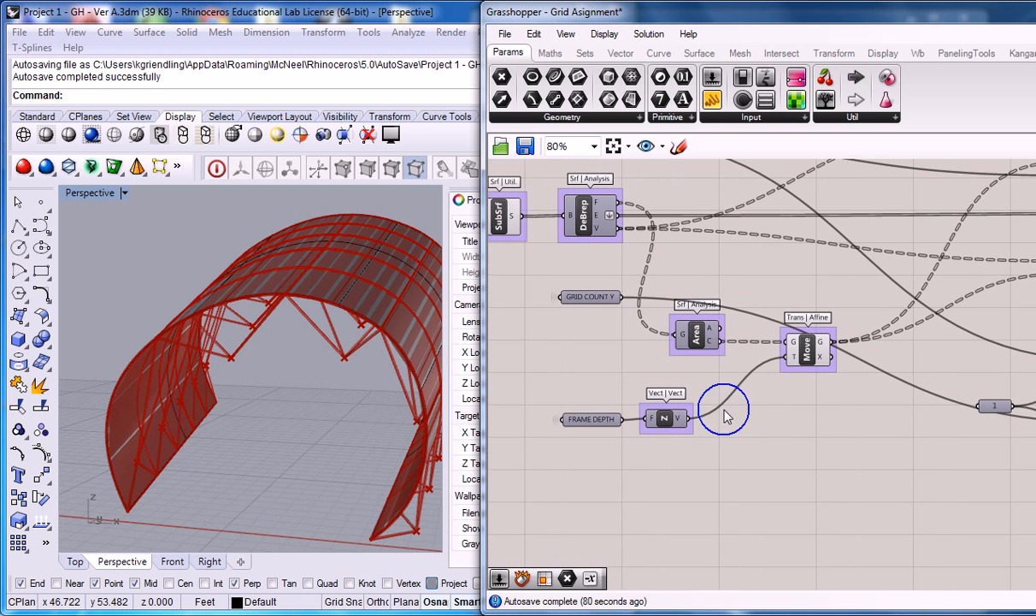
{"action": "left_click", "coordinate": [665, 423]}
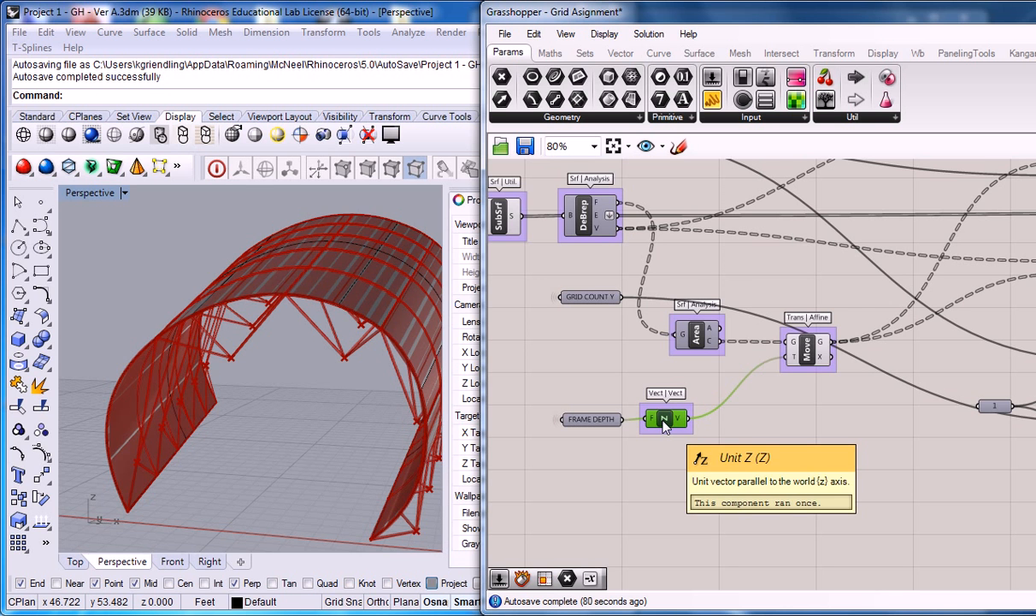
{"action": "key", "text": "Delete"}
{"action": "right_click_drag", "start_coordinate": [625, 440], "coordinate": [670, 441]}
{"action": "left_click_drag", "start_coordinate": [636, 421], "coordinate": [595, 420]}
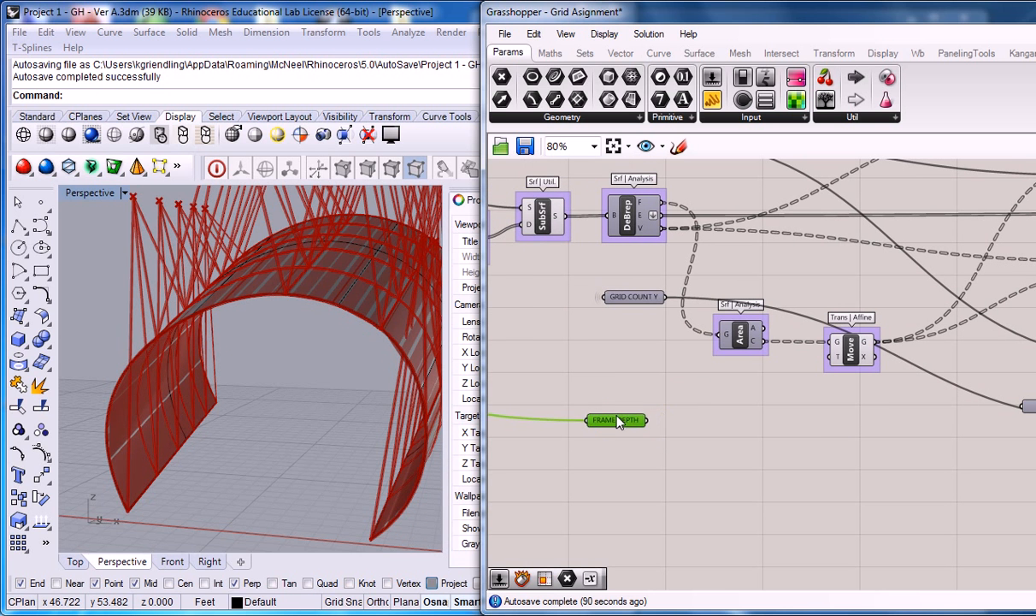
{"action": "right_click_drag", "start_coordinate": [351, 331], "coordinate": [350, 348]}
{"action": "right_click", "coordinate": [350, 349]}
{"action": "key", "text": "Escape"}
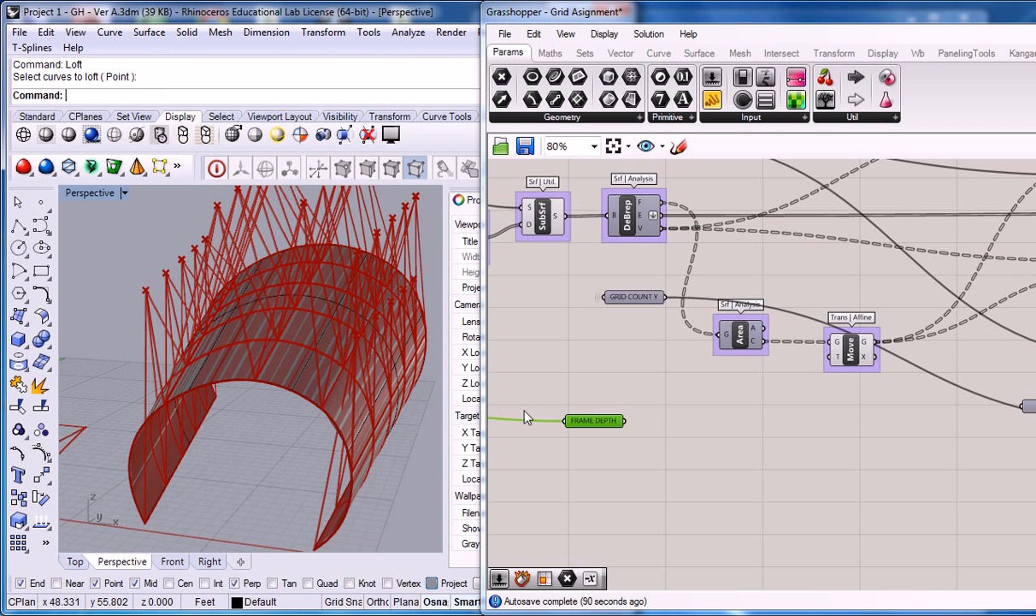
Add an Evaluate Surface component between FRAME DEPTH and the Area component
{"action": "left_click", "coordinate": [764, 442]}
{"action": "scroll", "coordinate": [692, 416], "scroll_direction": "up", "scroll_amount": 1}
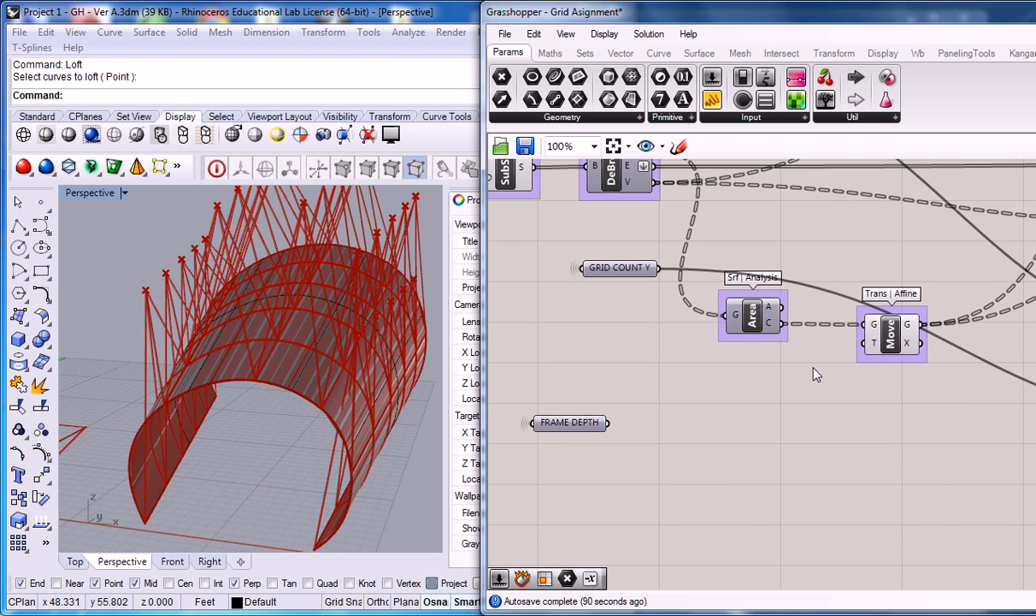
{"action": "left_click_drag", "start_coordinate": [751, 322], "coordinate": [756, 317]}
{"action": "left_click", "coordinate": [712, 388]}
{"action": "right_click_drag", "start_coordinate": [759, 393], "coordinate": [742, 419]}
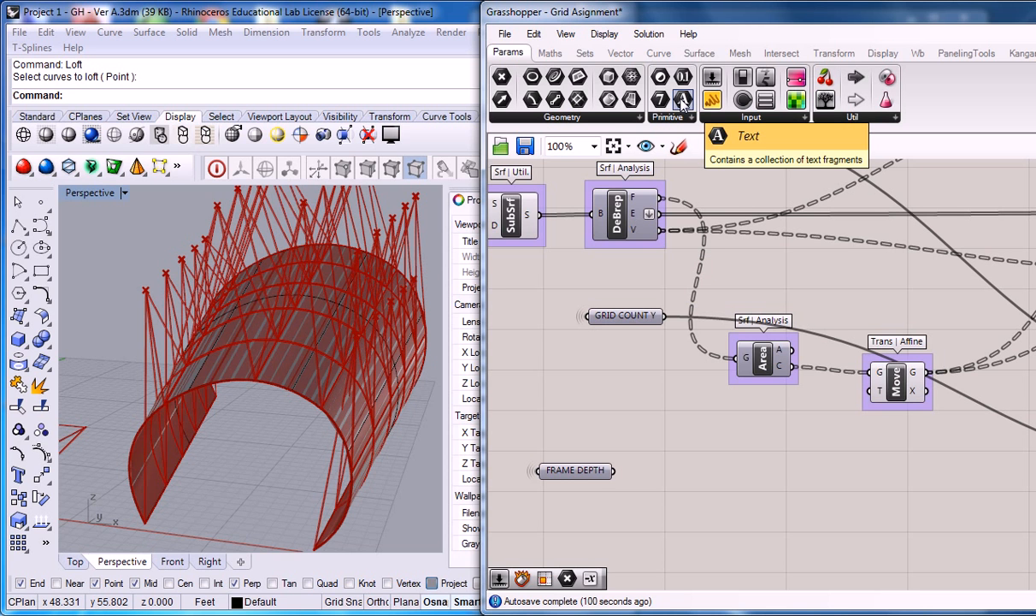
{"action": "left_click", "coordinate": [699, 53]}
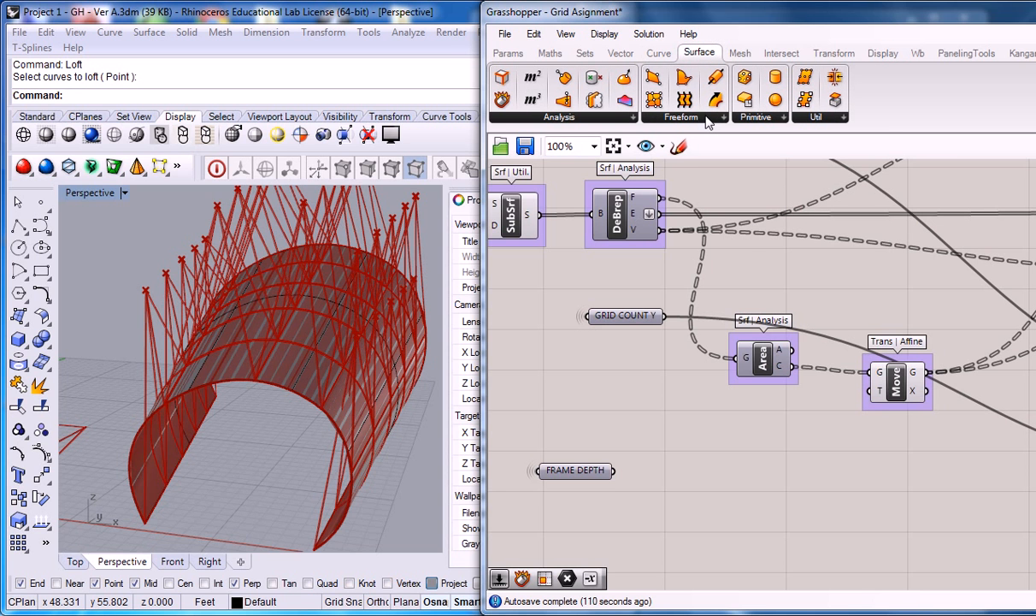
{"action": "left_click", "coordinate": [616, 116]}
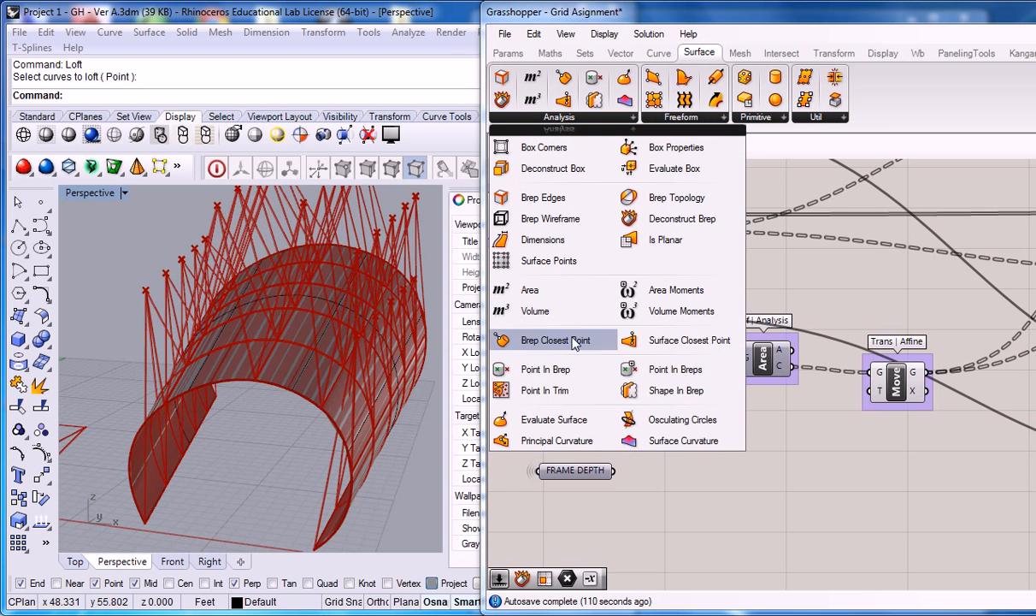
{"action": "left_click", "coordinate": [545, 420]}
{"action": "left_click", "coordinate": [689, 432]}
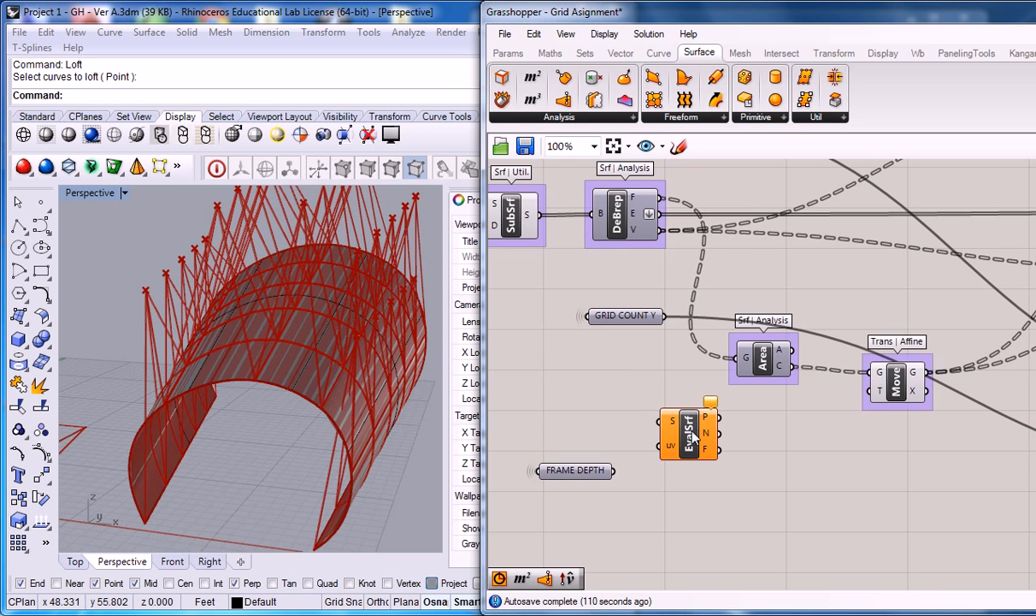
Add a Surface Closest Point component next to Evaluate Surface
{"action": "left_click", "coordinate": [622, 120]}
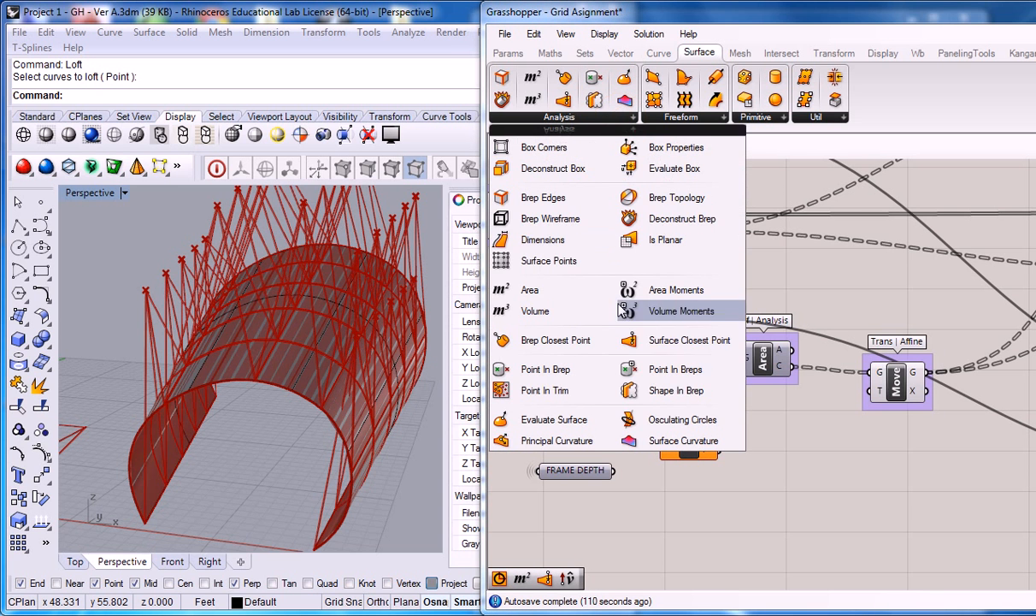
{"action": "left_click", "coordinate": [685, 344]}
{"action": "left_click", "coordinate": [758, 461]}
{"action": "right_click_drag", "start_coordinate": [769, 456], "coordinate": [717, 417]}
{"action": "left_click_drag", "start_coordinate": [707, 422], "coordinate": [732, 425]}
{"action": "left_click", "coordinate": [705, 386]}
{"action": "right_click_drag", "start_coordinate": [705, 386], "coordinate": [721, 367]}
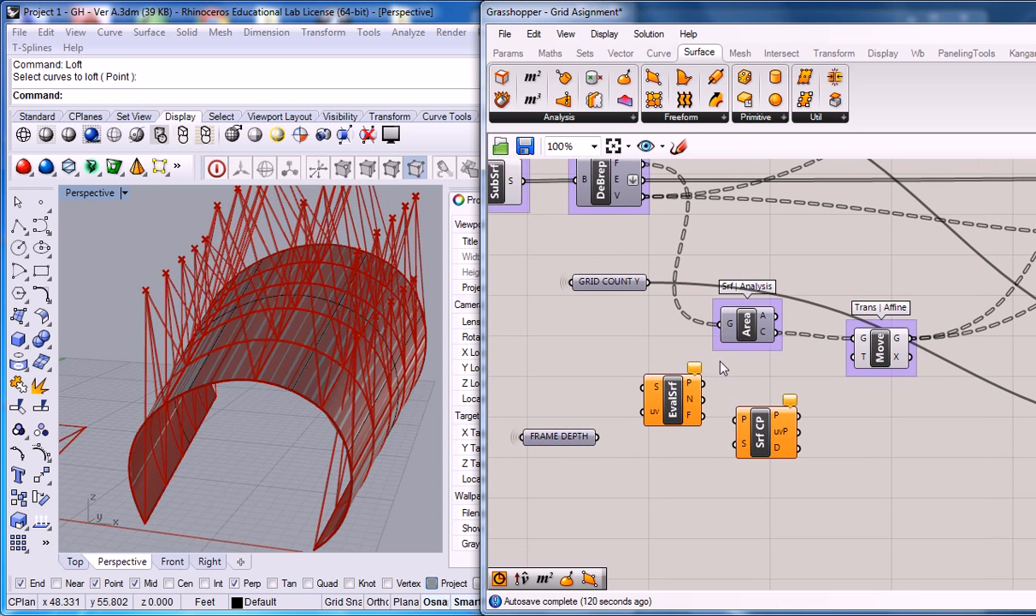
Rearrange the two new components so that Surface Closest Point sits directly before Evaluate Surface
{"action": "left_click_drag", "start_coordinate": [668, 397], "coordinate": [675, 398]}
{"action": "left_click_drag", "start_coordinate": [778, 451], "coordinate": [757, 451]}
{"action": "left_click_drag", "start_coordinate": [681, 400], "coordinate": [840, 428]}
{"action": "left_click_drag", "start_coordinate": [753, 442], "coordinate": [718, 428]}
{"action": "left_click_drag", "start_coordinate": [822, 426], "coordinate": [781, 416]}
{"action": "scroll", "coordinate": [761, 430], "scroll_direction": "up", "scroll_amount": 2}
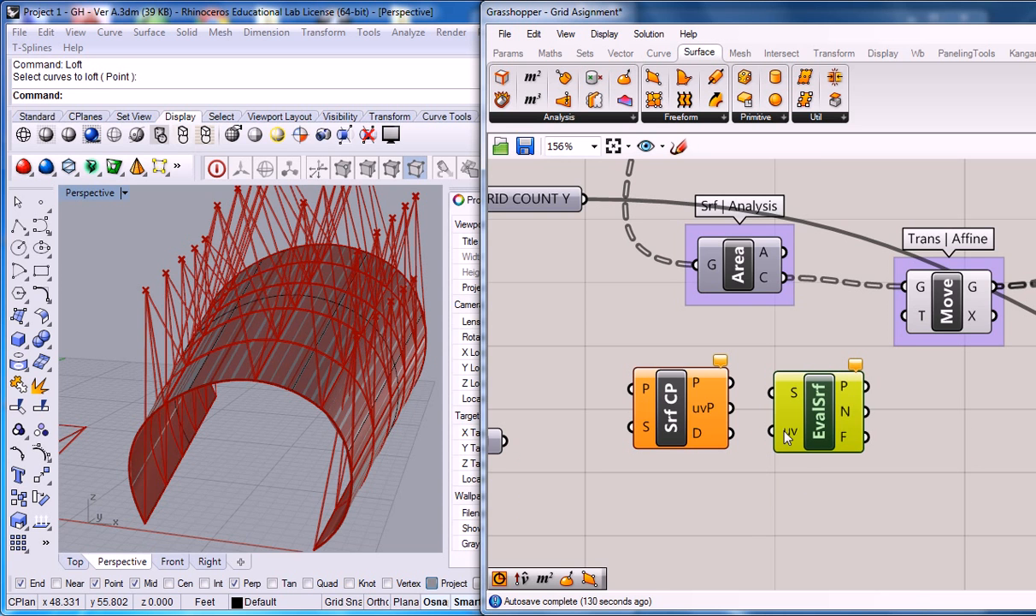
Wire DeBrep's F output into the S input of Surface Closest Point
{"action": "scroll", "coordinate": [810, 418], "scroll_direction": "down", "scroll_amount": 2}
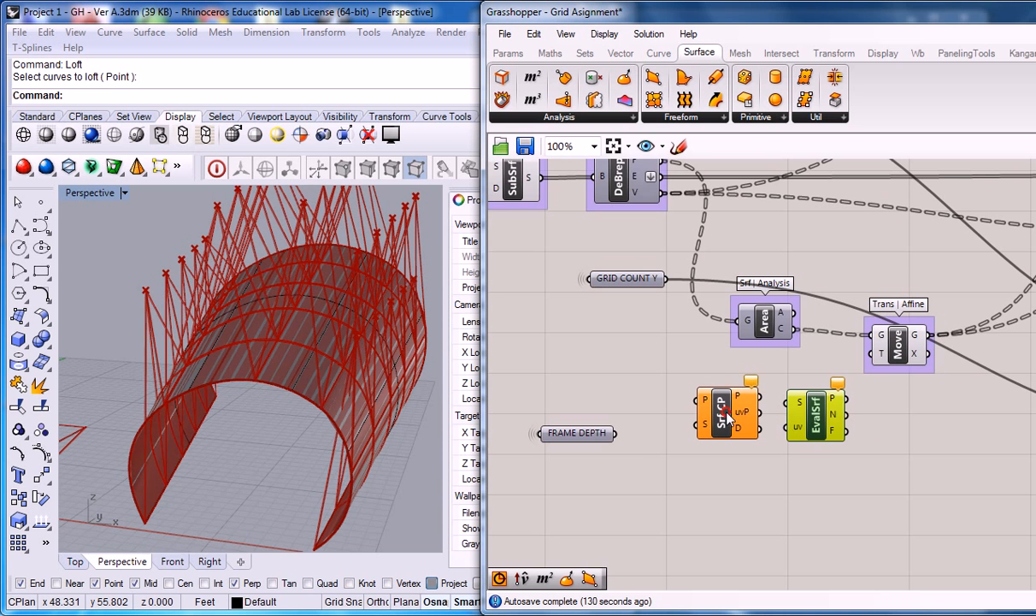
{"action": "left_click", "coordinate": [726, 412]}
{"action": "left_click", "coordinate": [737, 399]}
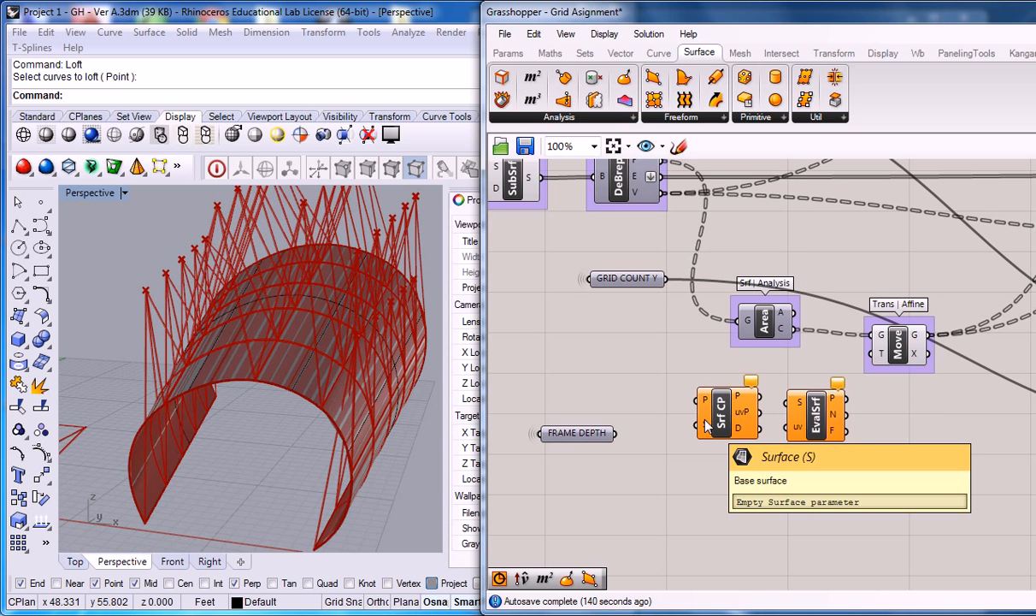
{"action": "right_click_drag", "start_coordinate": [704, 344], "coordinate": [713, 395]}
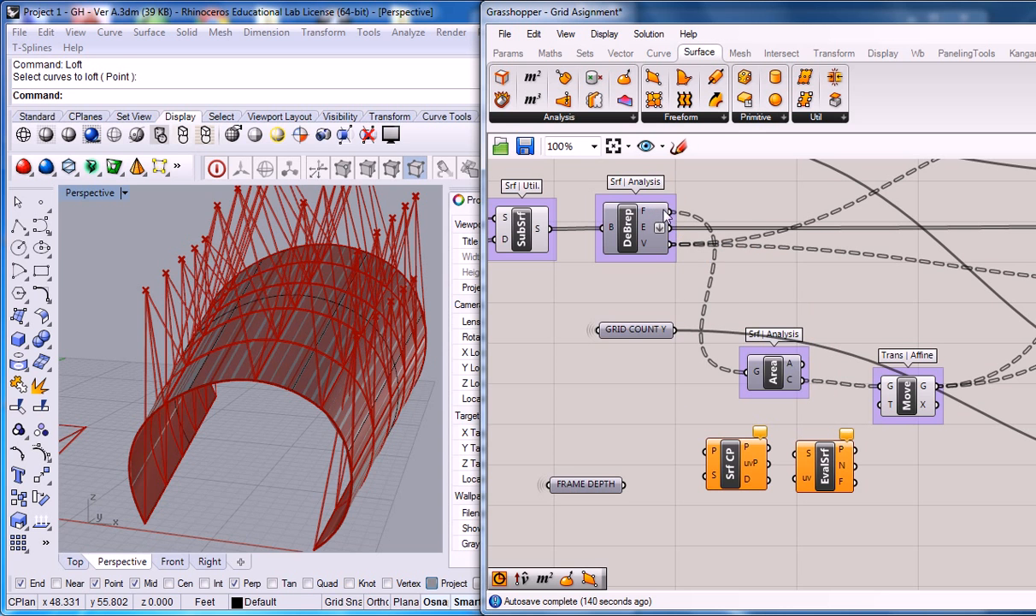
{"action": "left_click_drag", "start_coordinate": [671, 214], "coordinate": [708, 474]}
{"action": "right_click_drag", "start_coordinate": [704, 419], "coordinate": [698, 406]}
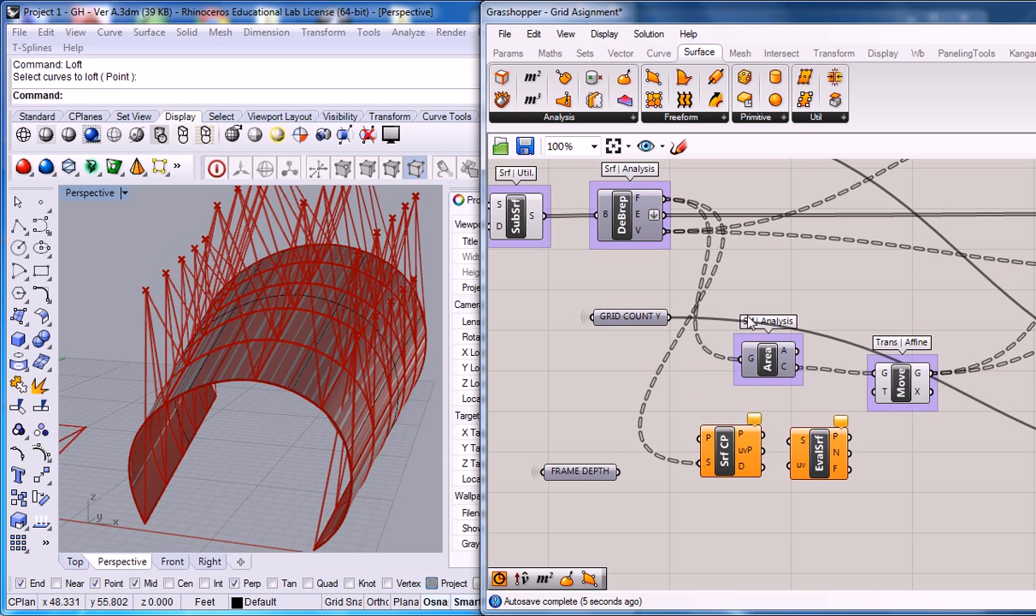
Wire Area's C output into the P input of Surface Closest Point and shift that component slightly
{"action": "left_click_drag", "start_coordinate": [799, 367], "coordinate": [733, 463]}
{"action": "right_click_drag", "start_coordinate": [817, 492], "coordinate": [743, 430]}
{"action": "left_click_drag", "start_coordinate": [745, 407], "coordinate": [787, 452]}
Move GRID COUNT Y out of the way and shift Area back beneath DeBrep to make room for the new wires
{"action": "right_click_drag", "start_coordinate": [713, 379], "coordinate": [842, 426]}
{"action": "left_click_drag", "start_coordinate": [552, 255], "coordinate": [776, 365]}
{"action": "left_click", "coordinate": [684, 303]}
{"action": "left_click_drag", "start_coordinate": [684, 306], "coordinate": [491, 304]}
{"action": "left_click_drag", "start_coordinate": [767, 359], "coordinate": [660, 359]}
Reposition FRAME DEPTH below Area, and place Surface Closest Point between Area and Evaluate Surface
{"action": "right_click_drag", "start_coordinate": [663, 446], "coordinate": [647, 439]}
{"action": "left_click_drag", "start_coordinate": [617, 444], "coordinate": [626, 479]}
{"action": "left_click", "coordinate": [659, 405]}
{"action": "right_click_drag", "start_coordinate": [659, 405], "coordinate": [638, 407]}
{"action": "left_click_drag", "start_coordinate": [749, 440], "coordinate": [778, 423]}
{"action": "right_click_drag", "start_coordinate": [691, 278], "coordinate": [676, 278]}
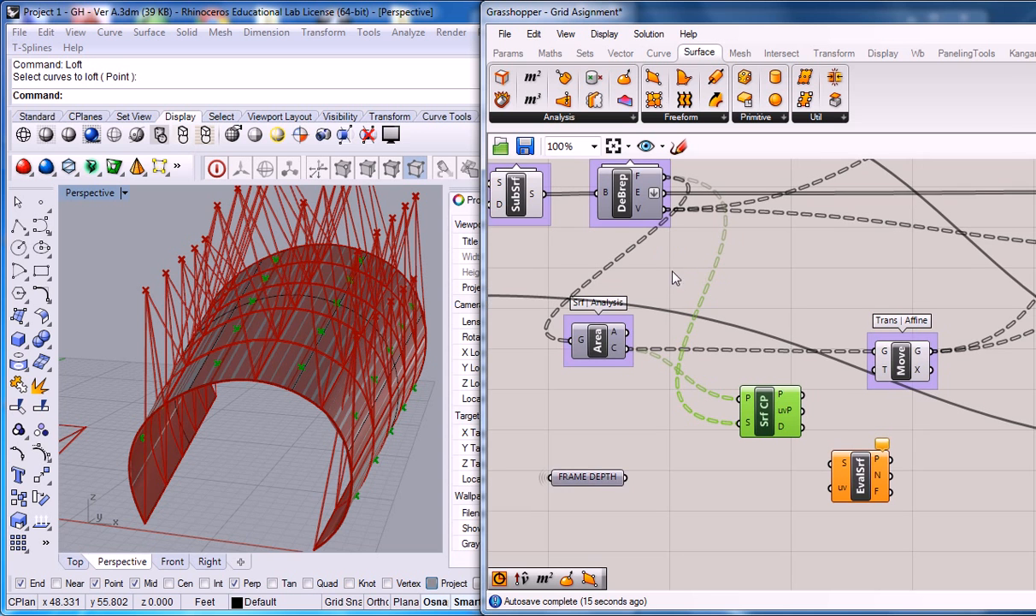
Move GRID COUNT Y below the constant 1, next to the lower subtraction component
{"action": "right_click_drag", "start_coordinate": [789, 284], "coordinate": [762, 282]}
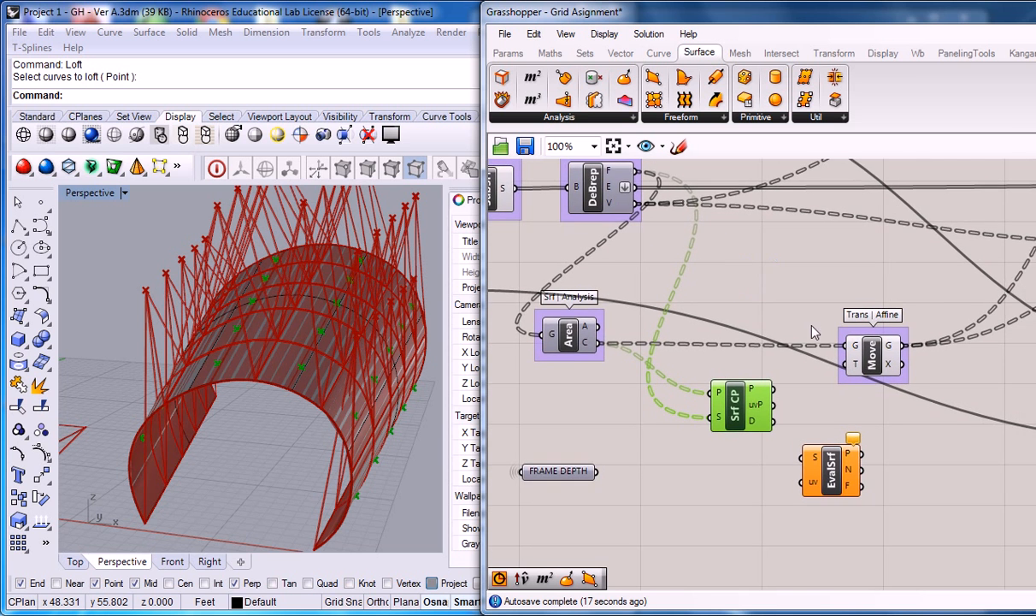
{"action": "scroll", "coordinate": [762, 290], "scroll_direction": "down", "scroll_amount": 5}
{"action": "left_click", "coordinate": [645, 306]}
{"action": "left_click_drag", "start_coordinate": [647, 314], "coordinate": [949, 397]}
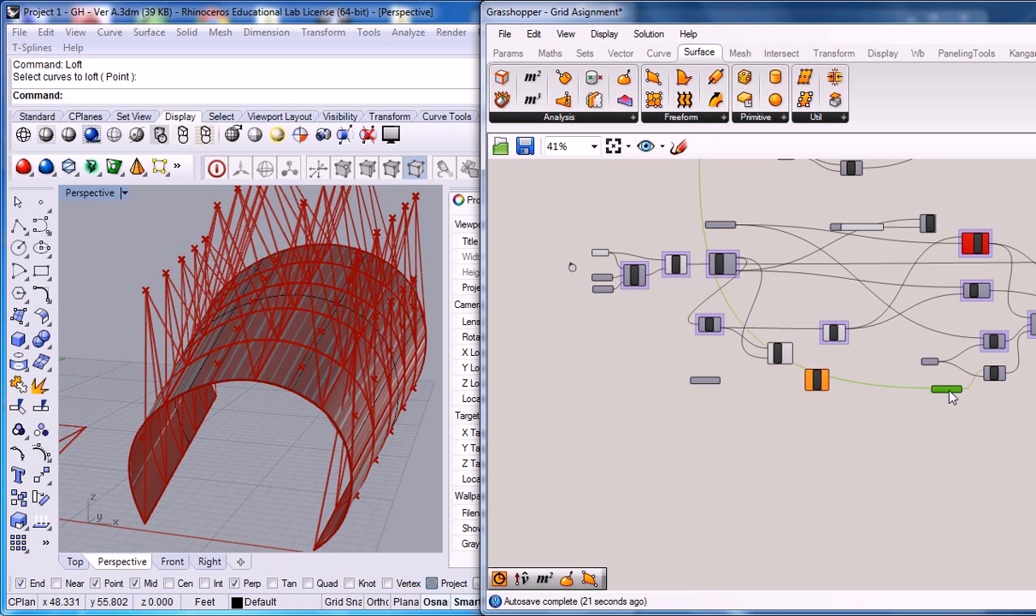
Shift the Move component further away from Area and put Surface Closest Point in its own group
{"action": "scroll", "coordinate": [770, 308], "scroll_direction": "up", "scroll_amount": 5}
{"action": "right_click_drag", "start_coordinate": [781, 335], "coordinate": [763, 314]}
{"action": "scroll", "coordinate": [764, 315], "scroll_direction": "down", "scroll_amount": 1}
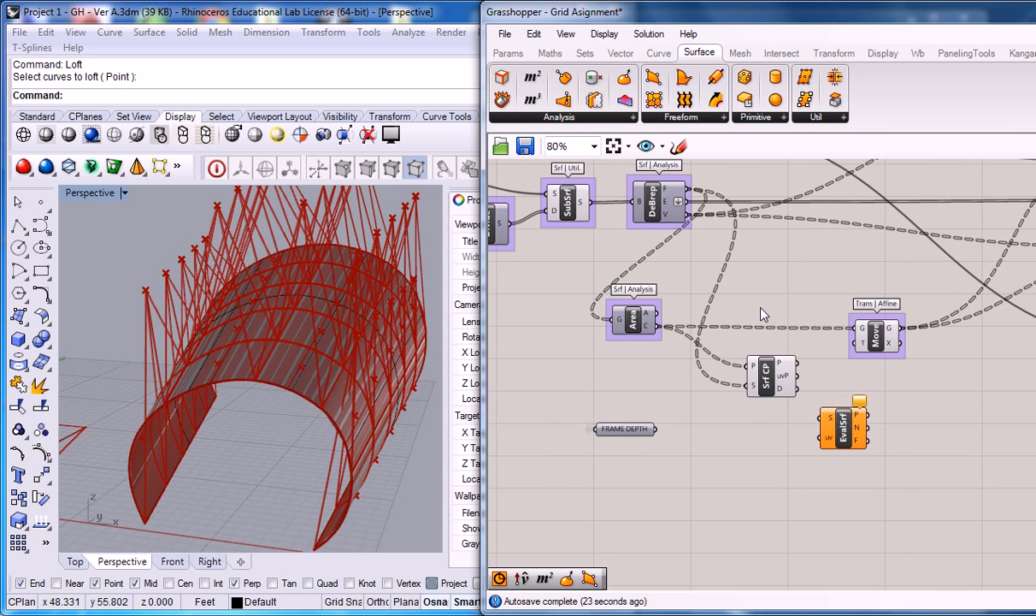
{"action": "left_click_drag", "start_coordinate": [876, 340], "coordinate": [967, 340]}
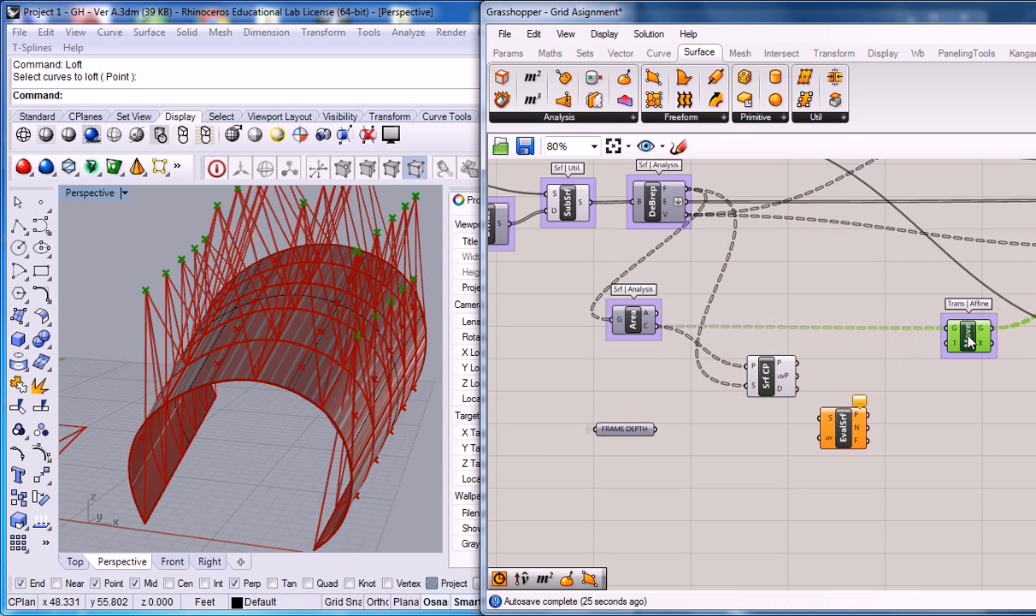
{"action": "left_click", "coordinate": [731, 329]}
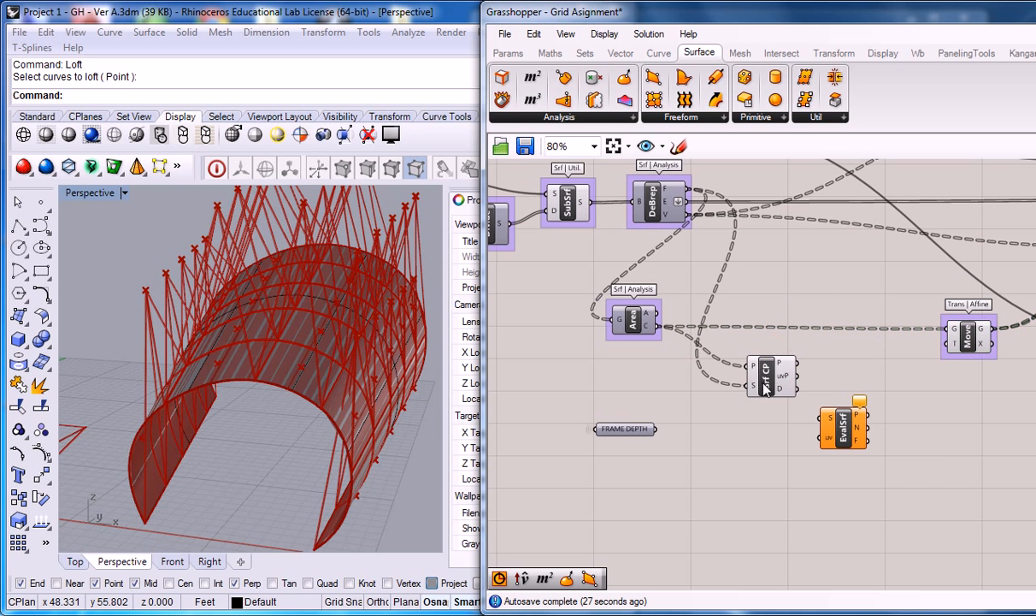
{"action": "left_click", "coordinate": [765, 376]}
{"action": "key", "text": "ctrl+g"}
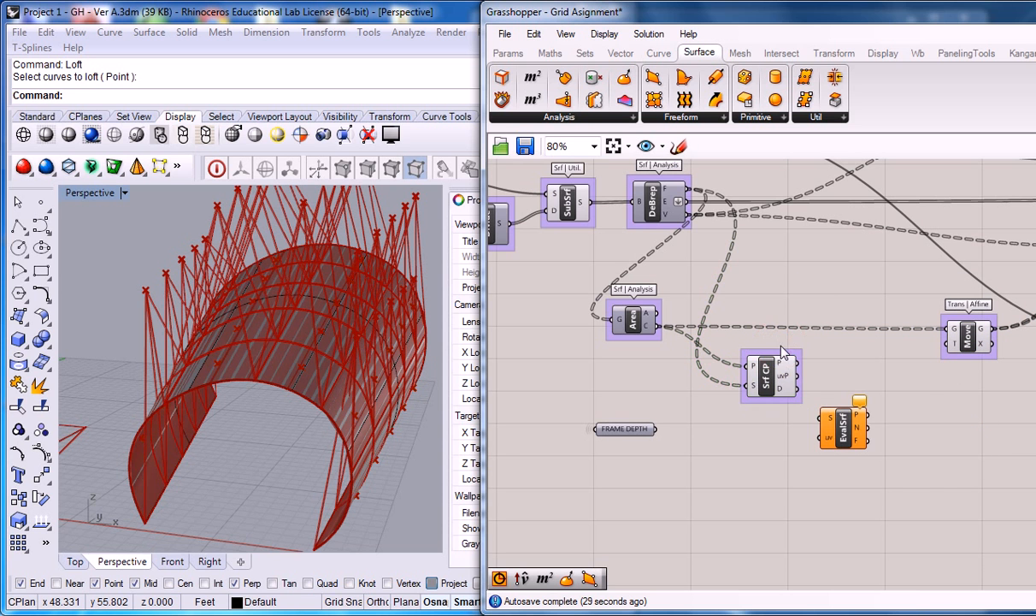
Name the group around the Surface Closest Point component "Srf | Analysis"
{"action": "right_click", "coordinate": [780, 352]}
{"action": "type", "text": "Sr"}
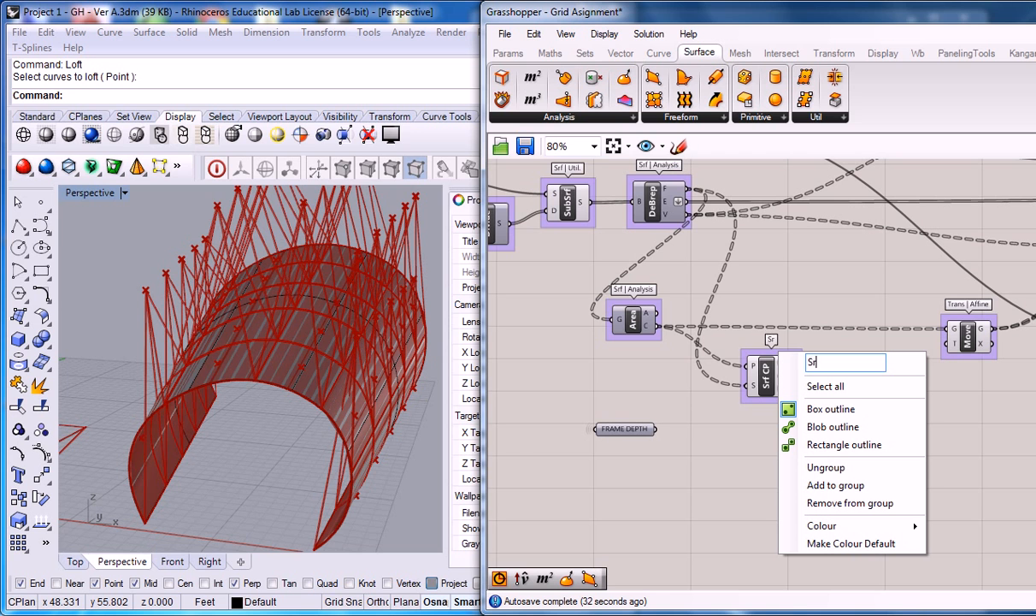
{"action": "type", "text": "f | Analysis"}
{"action": "left_click", "coordinate": [825, 291]}
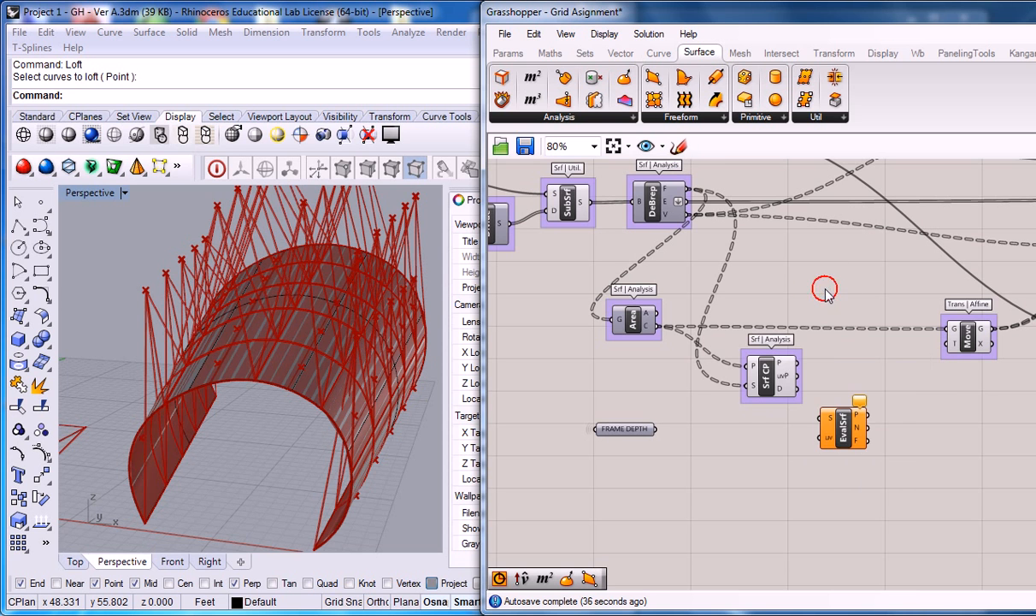
Group the Evaluate Surface component, name the group "Srf | Analysis", and shift it slightly further from Surface Closest Point
{"action": "scroll", "coordinate": [825, 291], "scroll_direction": "up", "scroll_amount": 1}
{"action": "left_click", "coordinate": [863, 414]}
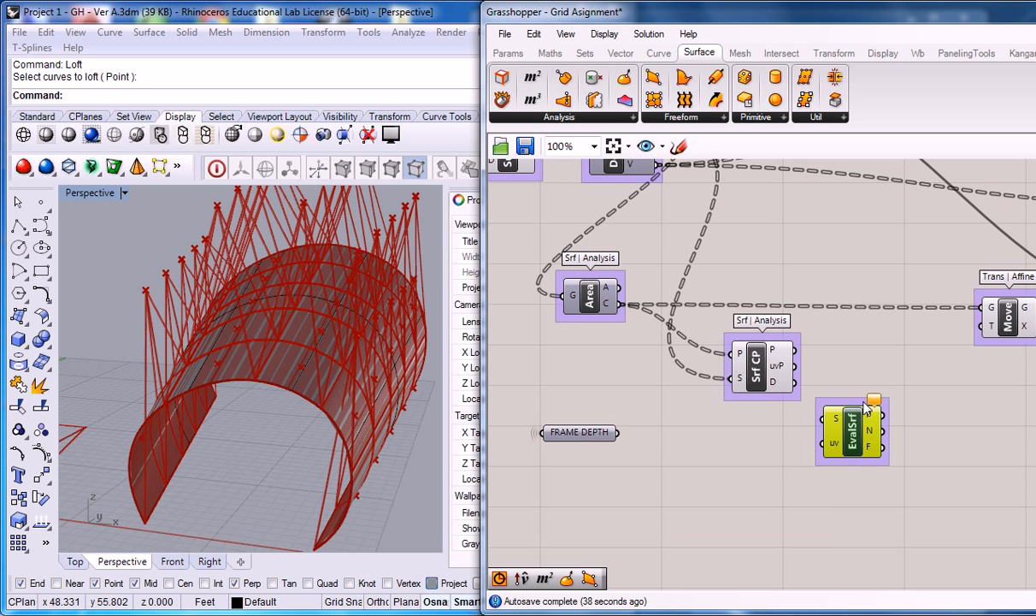
{"action": "right_click", "coordinate": [865, 414]}
{"action": "type", "text": "Srf | Analysis"}
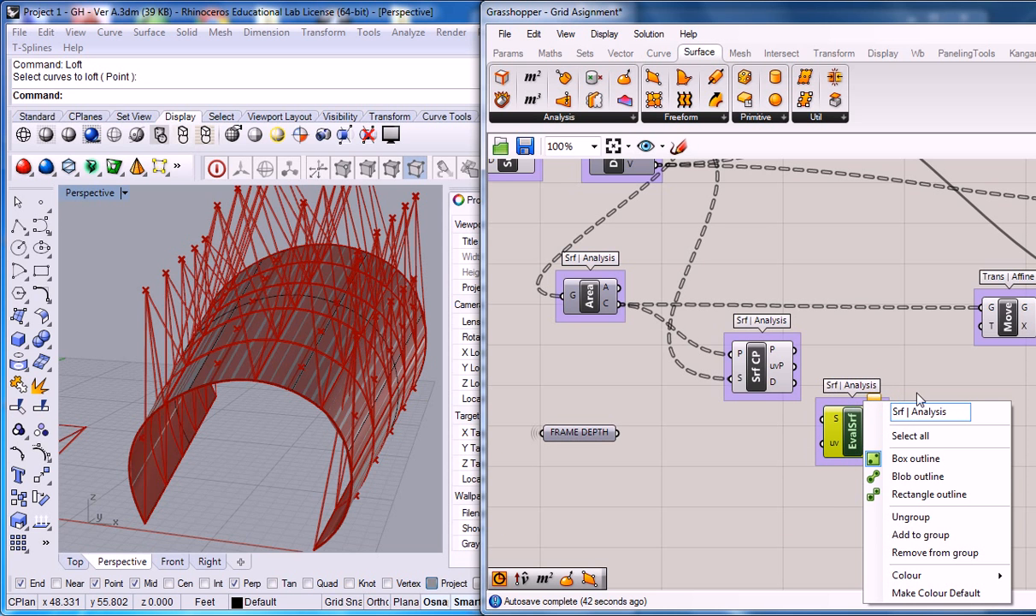
{"action": "left_click", "coordinate": [893, 330]}
{"action": "right_click_drag", "start_coordinate": [879, 389], "coordinate": [847, 382]}
{"action": "left_click_drag", "start_coordinate": [824, 422], "coordinate": [864, 421]}
{"action": "left_click", "coordinate": [809, 414]}
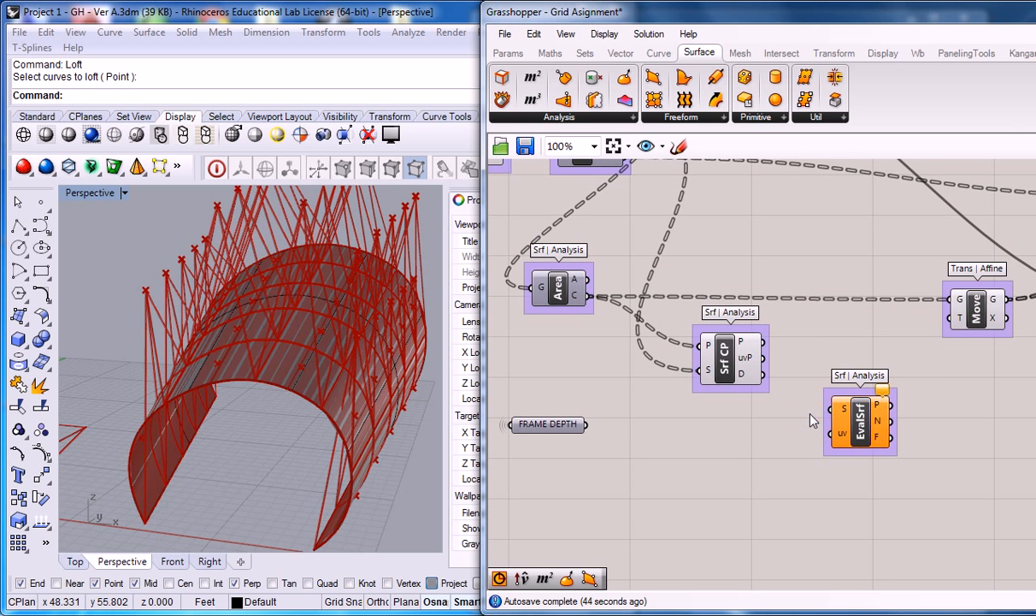
Save the Grid Asignment definition under its existing name
{"action": "mouse_move", "coordinate": [843, 416]}
{"action": "mouse_move", "coordinate": [844, 435]}
{"action": "right_click_drag", "start_coordinate": [849, 308], "coordinate": [804, 303]}
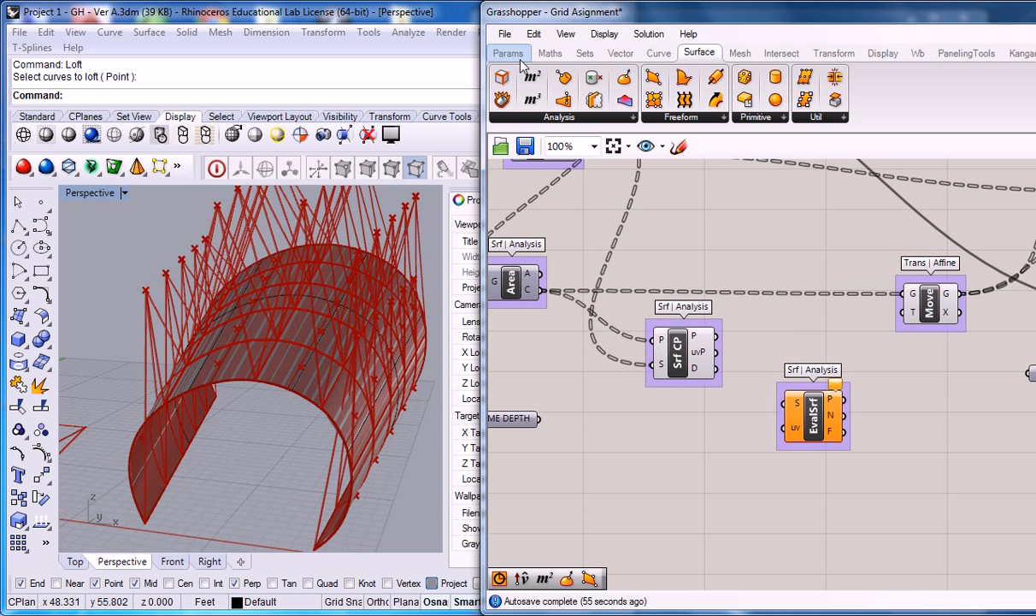
{"action": "left_click", "coordinate": [505, 33]}
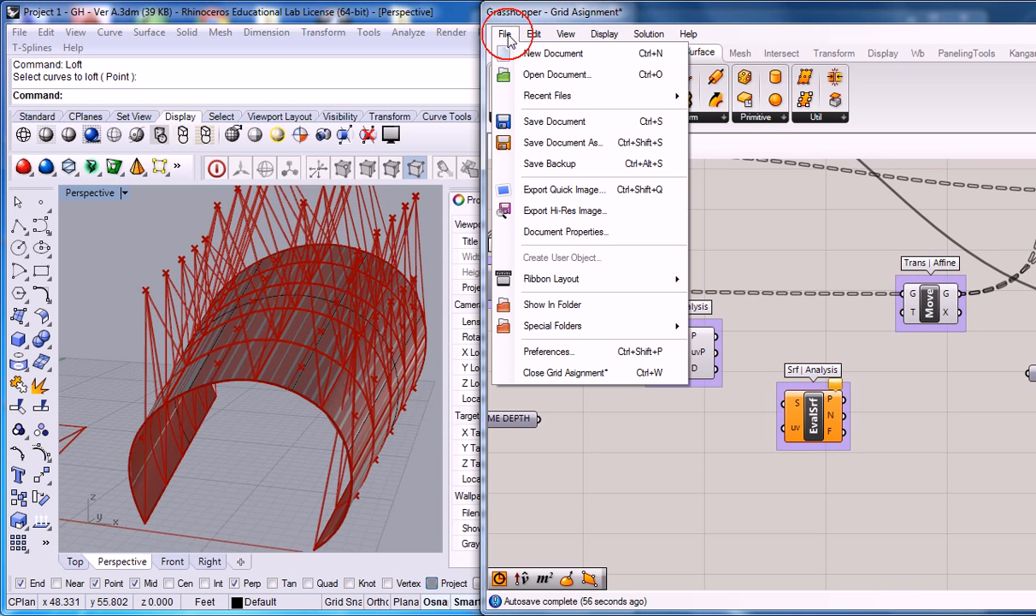
{"action": "left_click", "coordinate": [560, 122]}
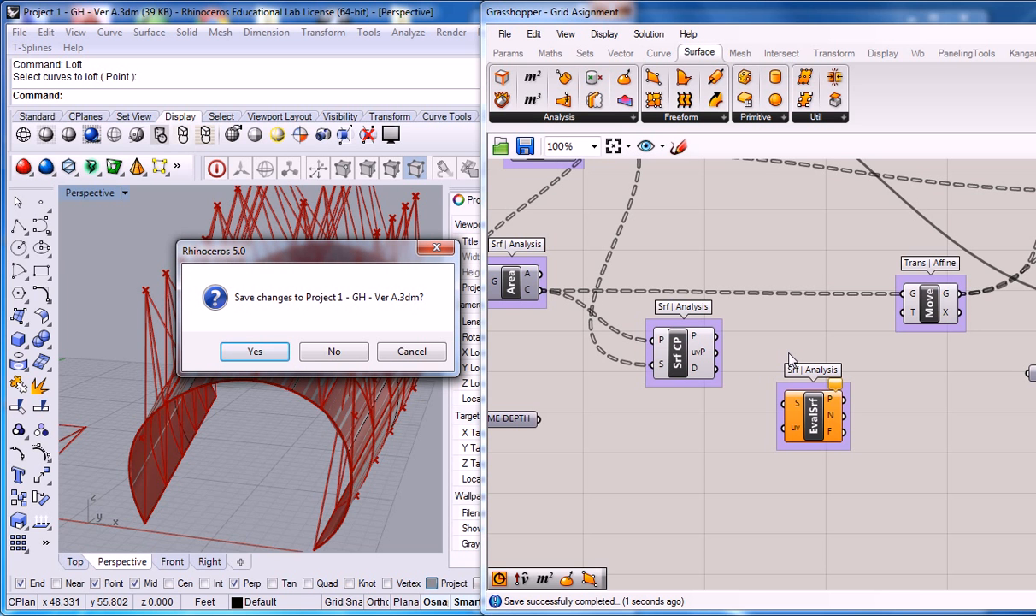
Save the changes to Project 1 - GH - Ver A.3dm while closing Rhino, leaving the unnamed Grasshopper document unsaved
{"action": "left_click", "coordinate": [255, 351]}
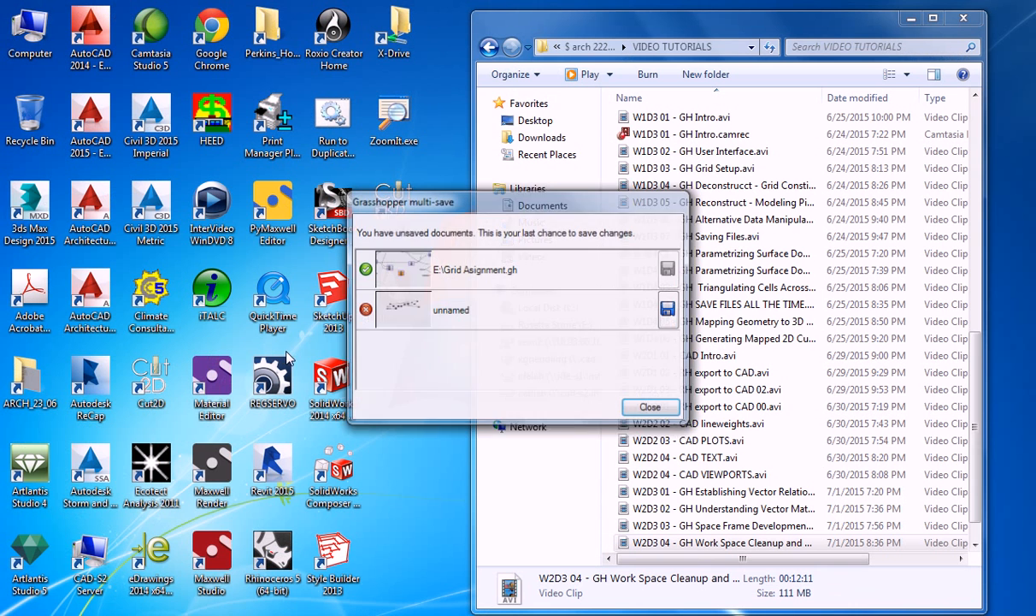
{"action": "left_click", "coordinate": [655, 408]}
{"action": "left_click", "coordinate": [637, 376]}
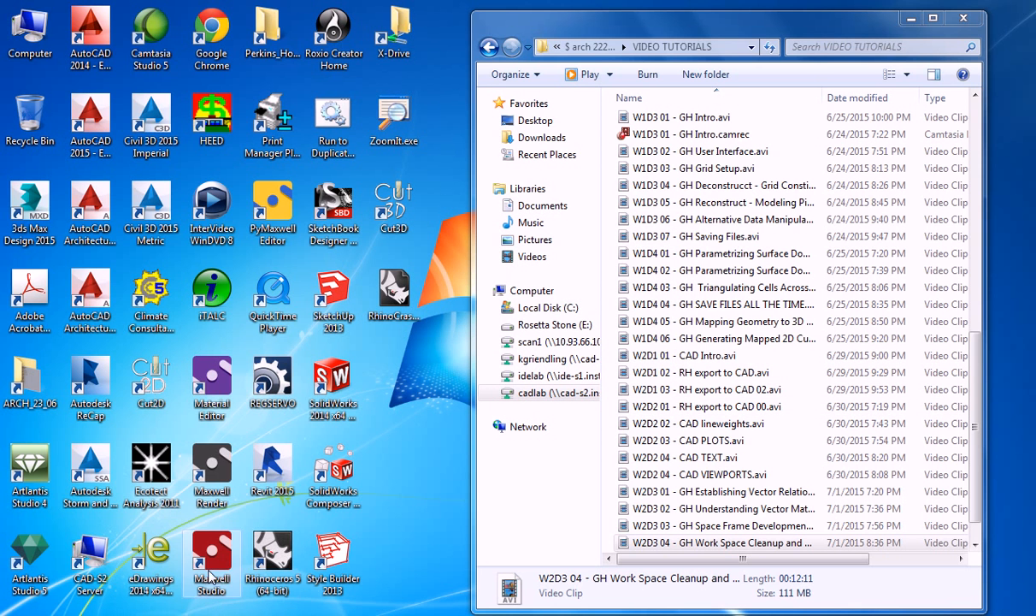
Restart Rhinoceros 5 (64-bit) and reopen Project 1 - GH - Ver A.3dm together with the Grid Asignment definition
{"action": "key", "text": "alt+Tab"}
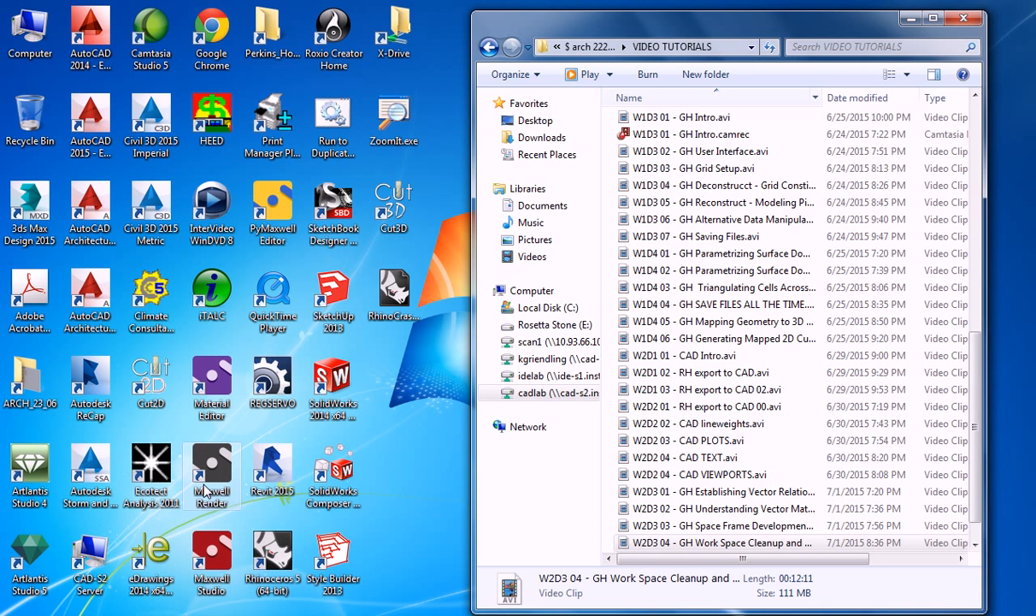
{"action": "left_click", "coordinate": [267, 548]}
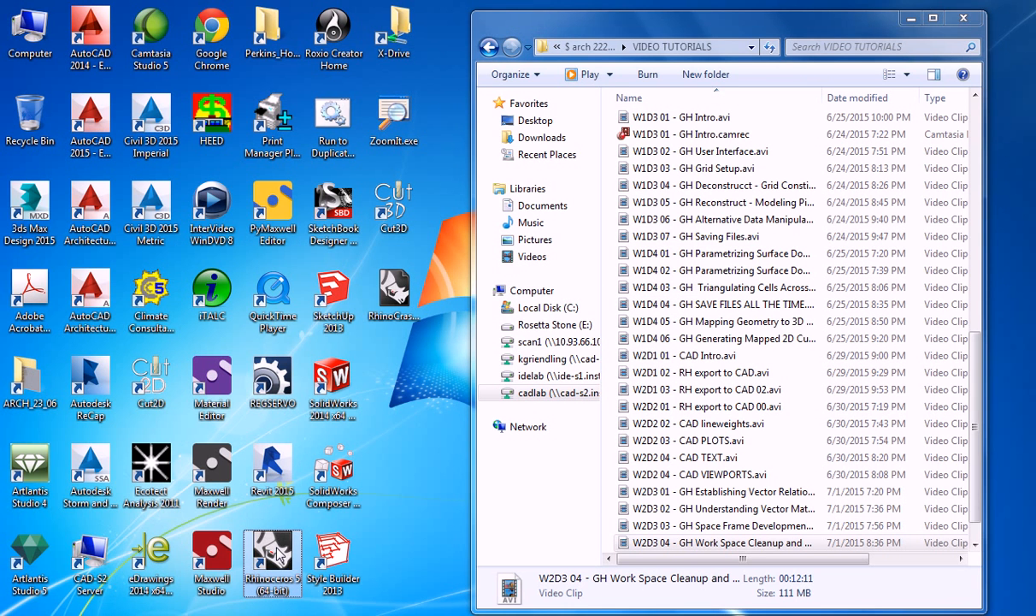
{"action": "left_click", "coordinate": [684, 188]}
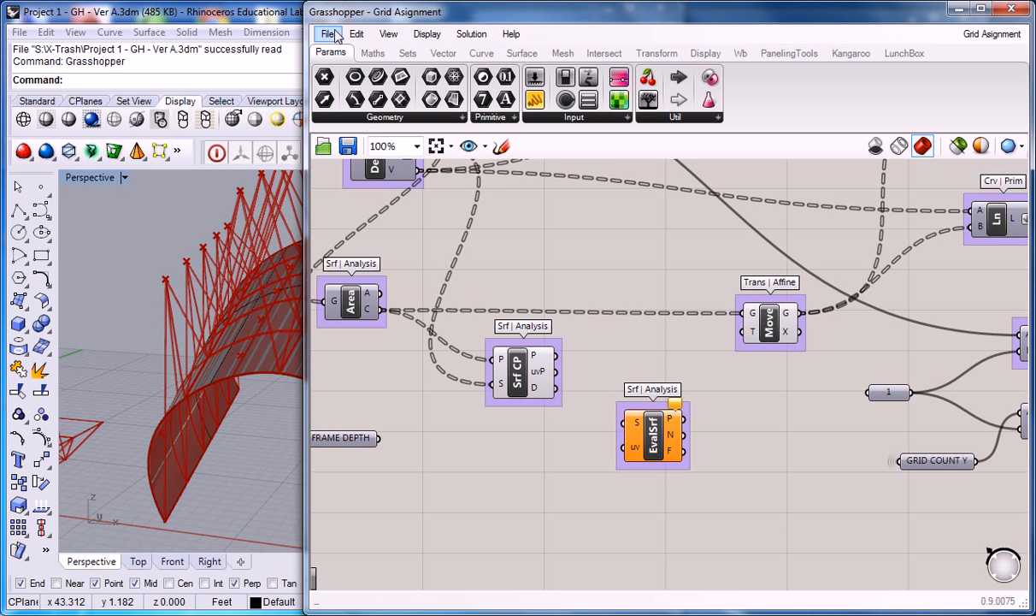
Open the recent Grasshopper definition Saddle Patterning.gh as a reference
{"action": "left_click", "coordinate": [327, 38]}
{"action": "left_click", "coordinate": [328, 38]}
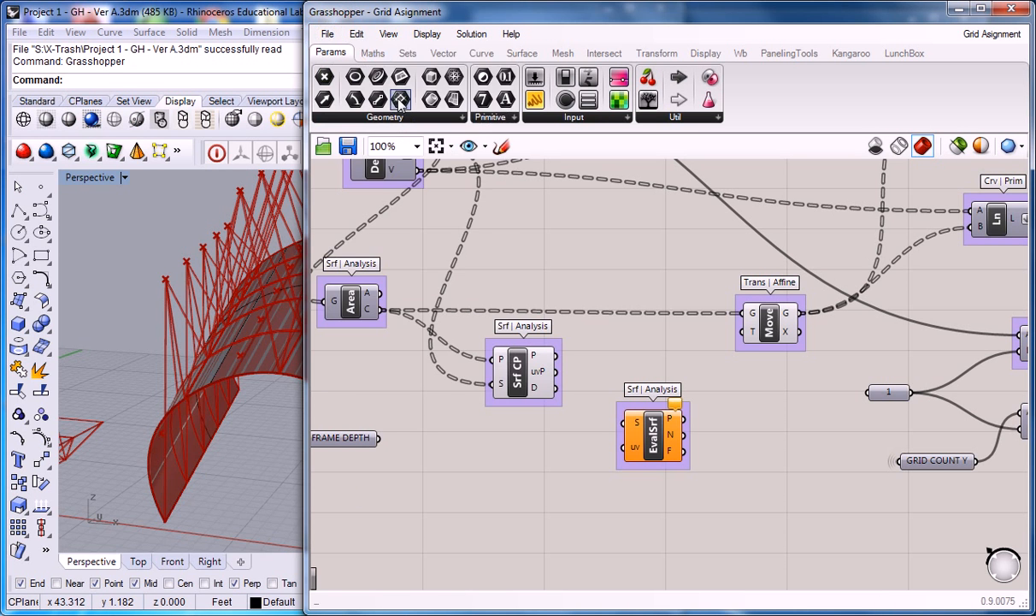
{"action": "left_click", "coordinate": [330, 38]}
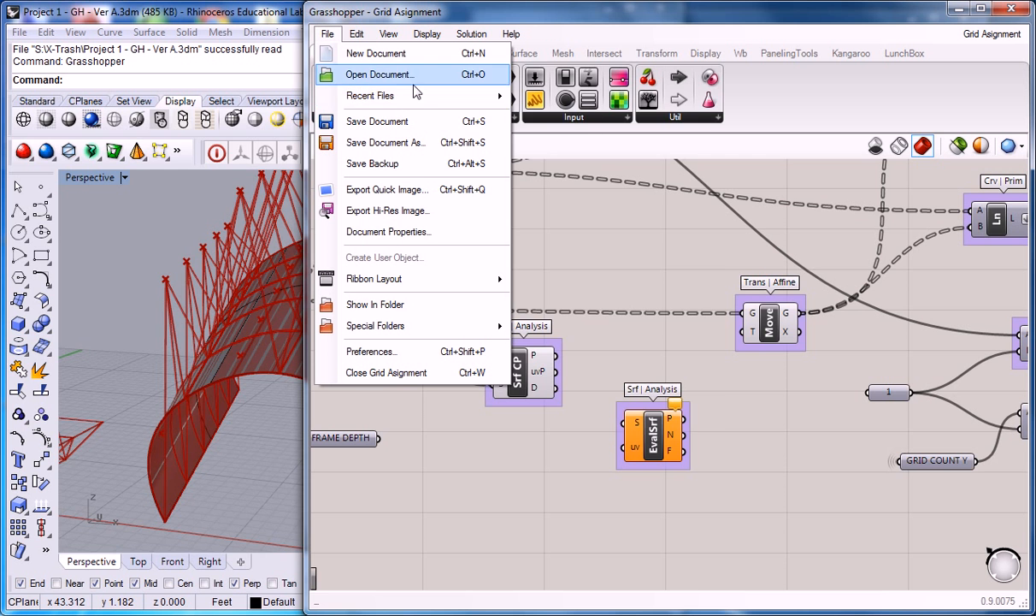
{"action": "mouse_move", "coordinate": [496, 97]}
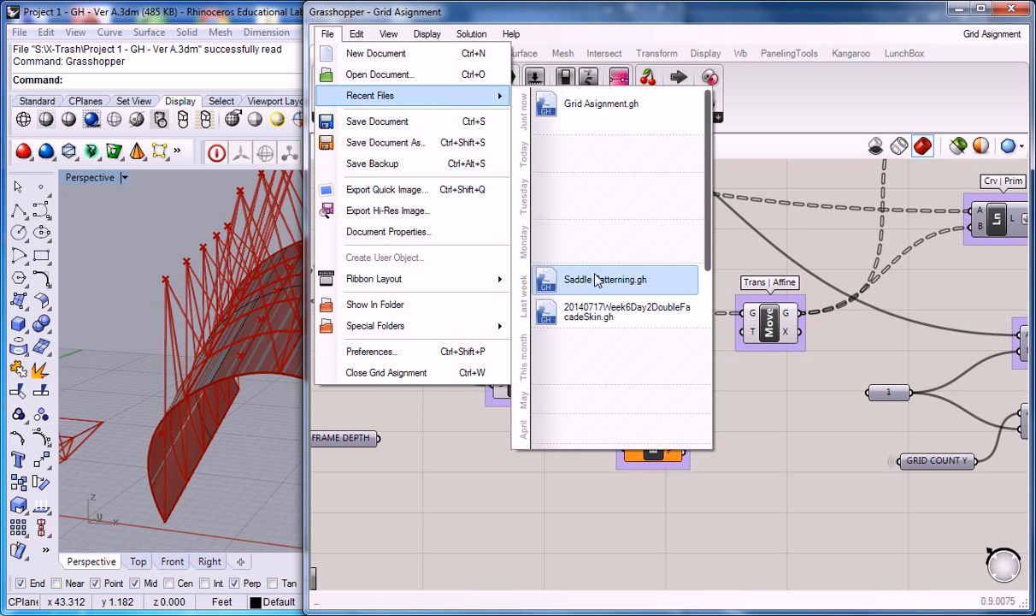
{"action": "left_click", "coordinate": [569, 282]}
Examine how Area, Surface Closest Point and Evaluate Surface are wired in Saddle Patterning, including the normal output feeding the Circle
{"action": "right_click_drag", "start_coordinate": [571, 376], "coordinate": [662, 381]}
{"action": "scroll", "coordinate": [624, 299], "scroll_direction": "down", "scroll_amount": 1}
{"action": "right_click_drag", "start_coordinate": [624, 299], "coordinate": [702, 366]}
{"action": "scroll", "coordinate": [639, 298], "scroll_direction": "up", "scroll_amount": 3}
{"action": "right_click_drag", "start_coordinate": [654, 282], "coordinate": [648, 307]}
{"action": "mouse_move", "coordinate": [618, 300]}
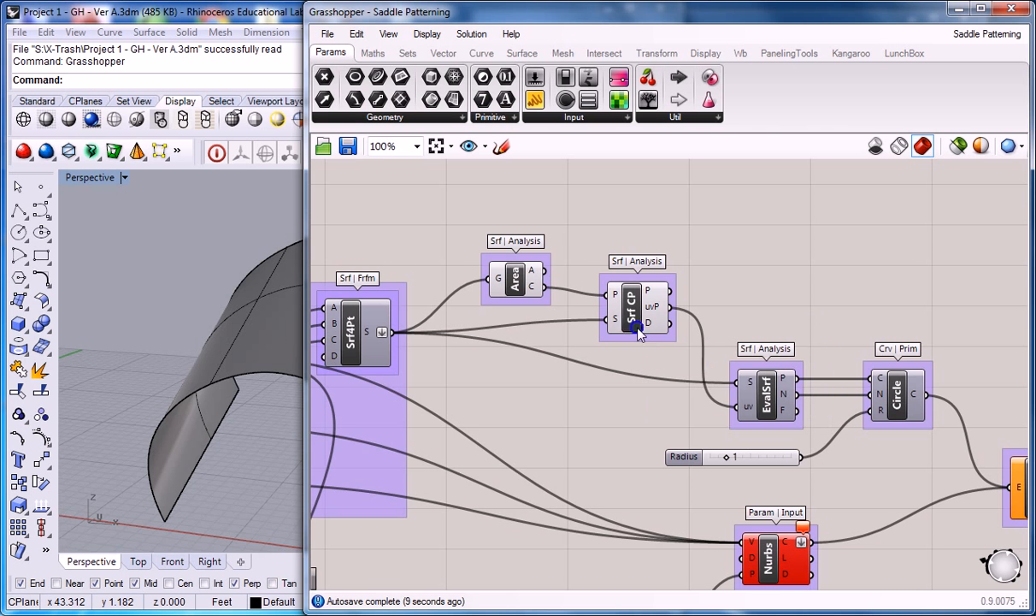
{"action": "right_click_drag", "start_coordinate": [659, 321], "coordinate": [586, 295]}
{"action": "mouse_move", "coordinate": [590, 287]}
{"action": "right_click_drag", "start_coordinate": [673, 381], "coordinate": [735, 380]}
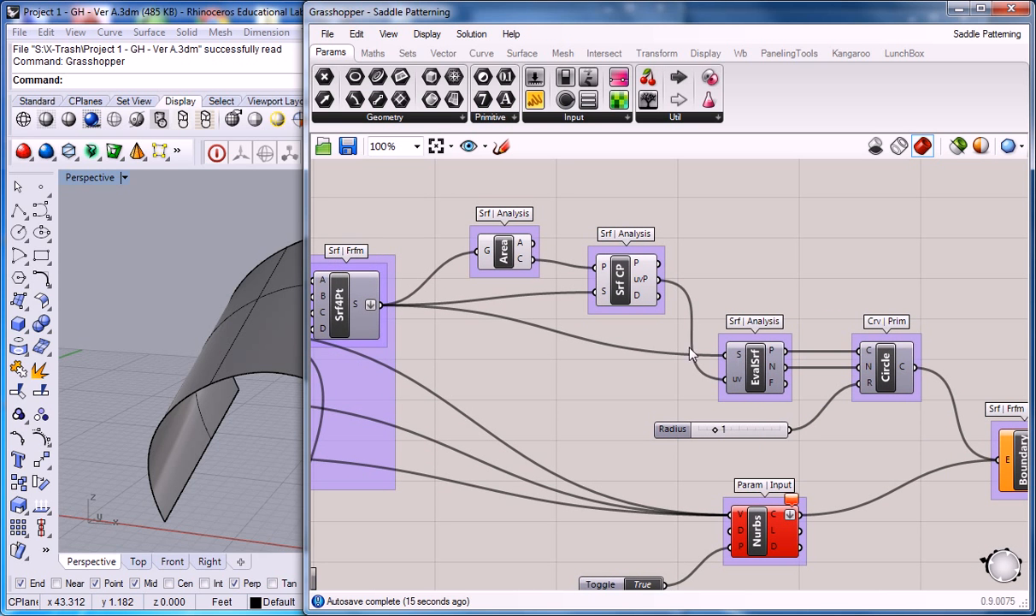
{"action": "left_click", "coordinate": [752, 367]}
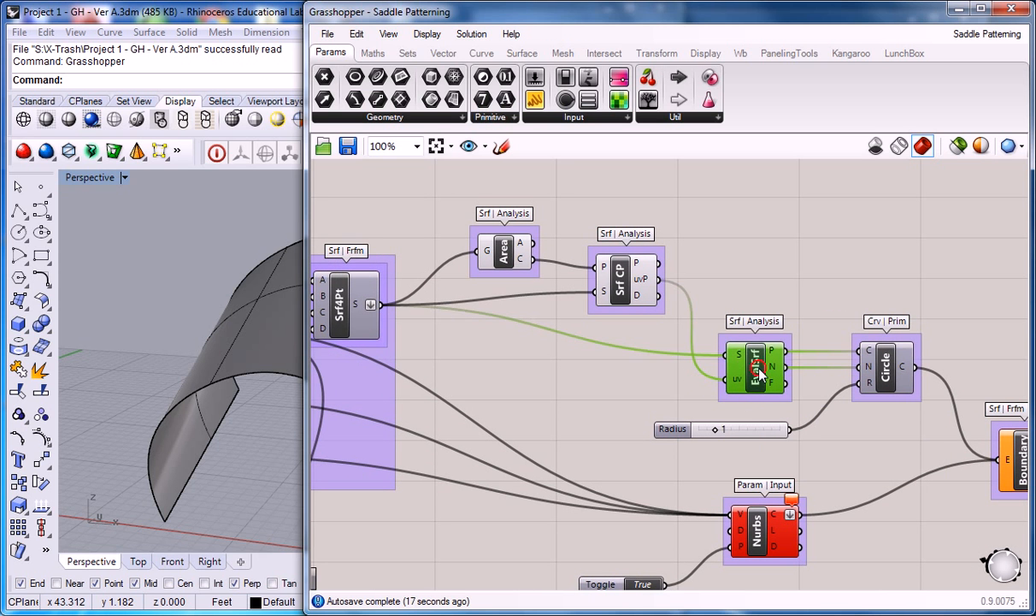
{"action": "left_click", "coordinate": [800, 354]}
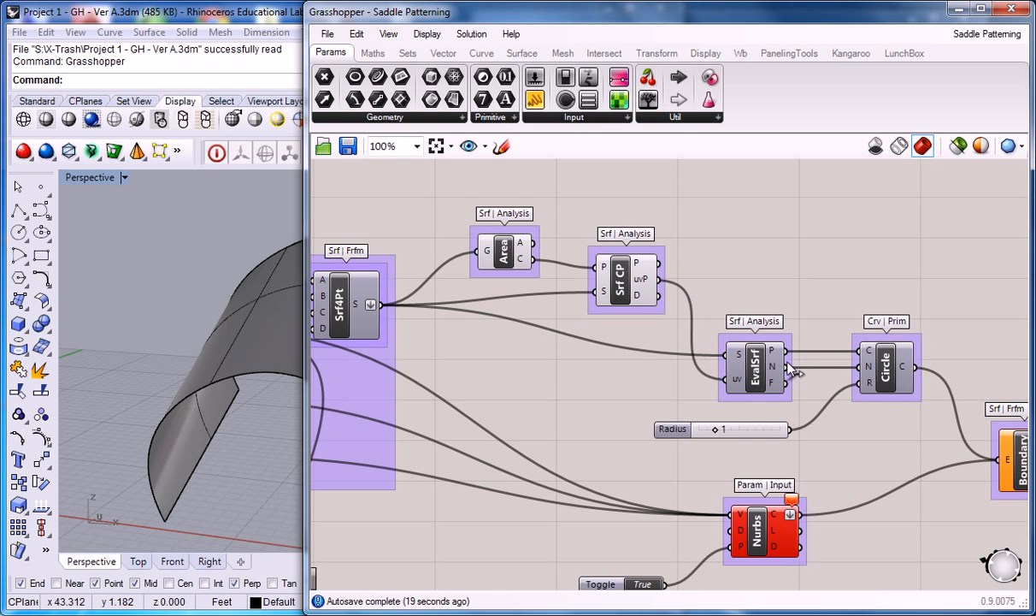
{"action": "mouse_move", "coordinate": [778, 368]}
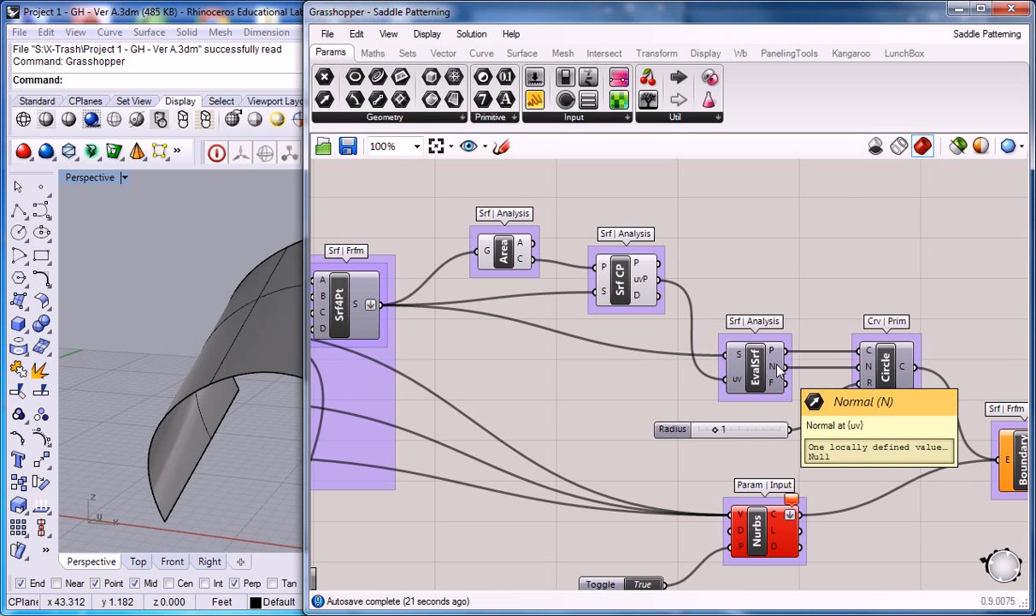
Switch back to the Grid Asignment definition and connect Surface Closest Point's uvP output to Evaluate Surface's uv input
{"action": "mouse_move", "coordinate": [996, 34]}
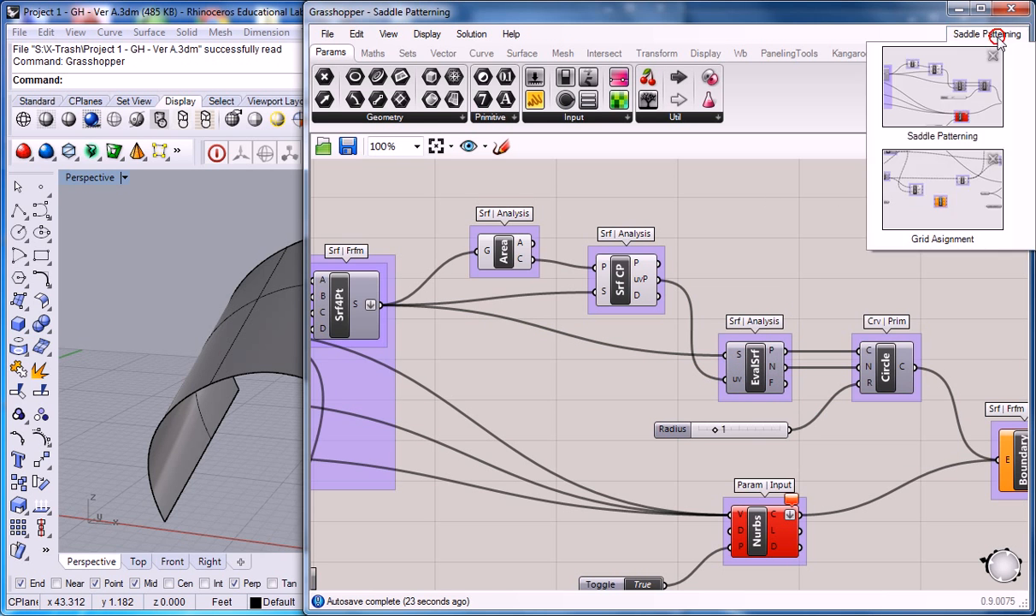
{"action": "left_click", "coordinate": [891, 178]}
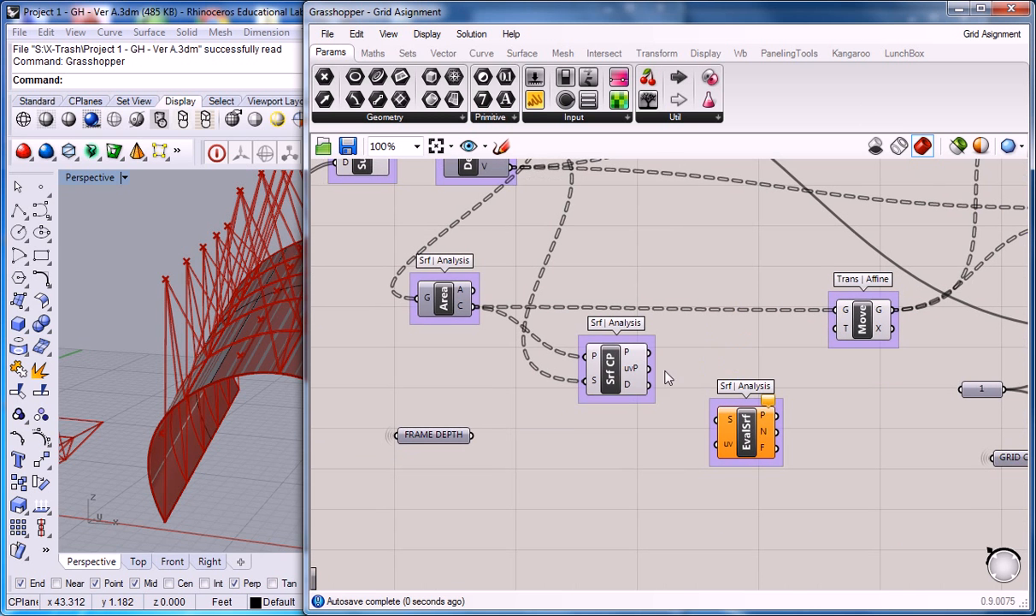
{"action": "left_click_drag", "start_coordinate": [679, 346], "coordinate": [741, 420]}
{"action": "left_click_drag", "start_coordinate": [773, 420], "coordinate": [790, 408]}
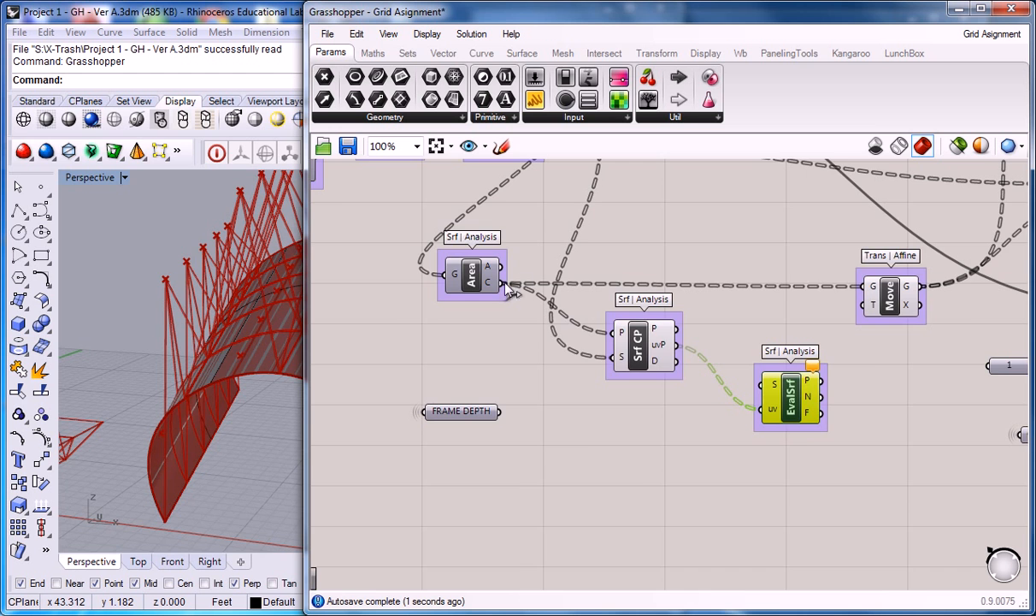
Connect DeBrep's F output to Evaluate Surface's S input and place Evaluate Surface closer to Surface Closest Point
{"action": "left_click_drag", "start_coordinate": [507, 222], "coordinate": [723, 458]}
{"action": "left_click", "coordinate": [703, 359]}
{"action": "right_click_drag", "start_coordinate": [703, 359], "coordinate": [658, 341]}
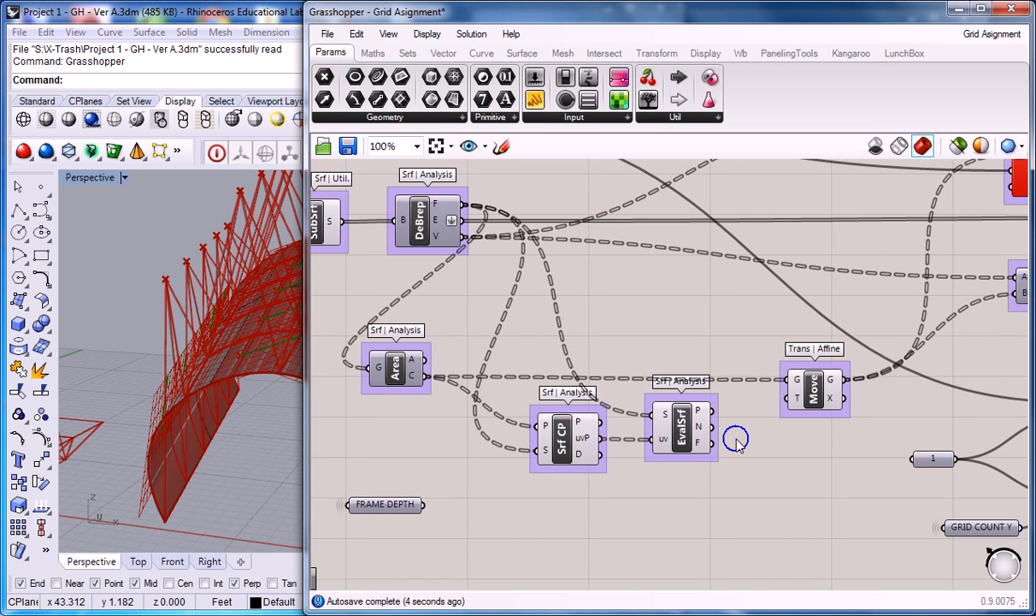
Connect Evaluate Surface's N output to Move's T input, and move the Move component further from Evaluate Surface
{"action": "mouse_move", "coordinate": [702, 430]}
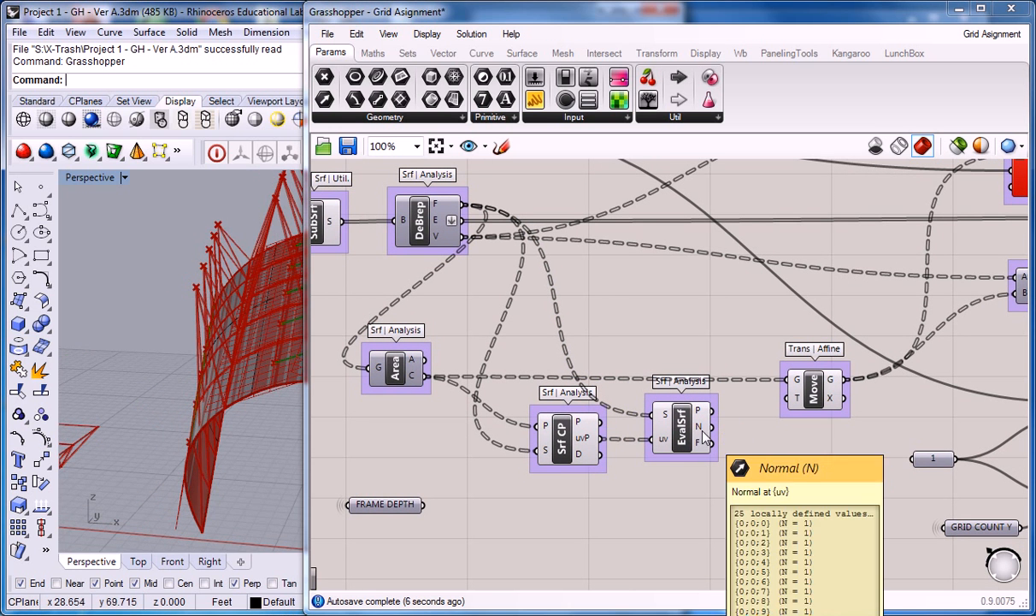
{"action": "left_click_drag", "start_coordinate": [706, 427], "coordinate": [780, 405]}
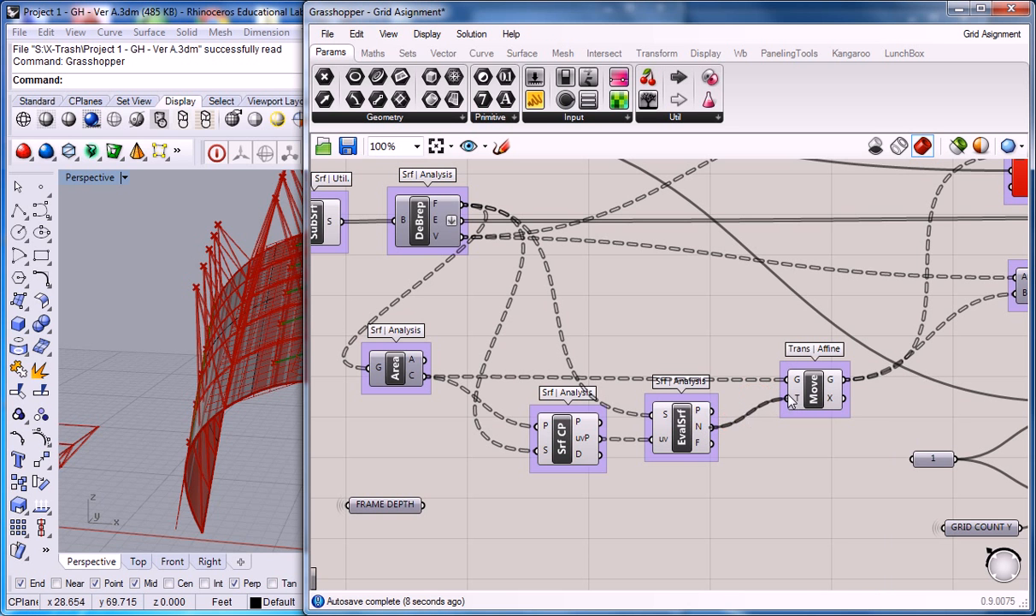
{"action": "right_click_drag", "start_coordinate": [171, 398], "coordinate": [213, 306]}
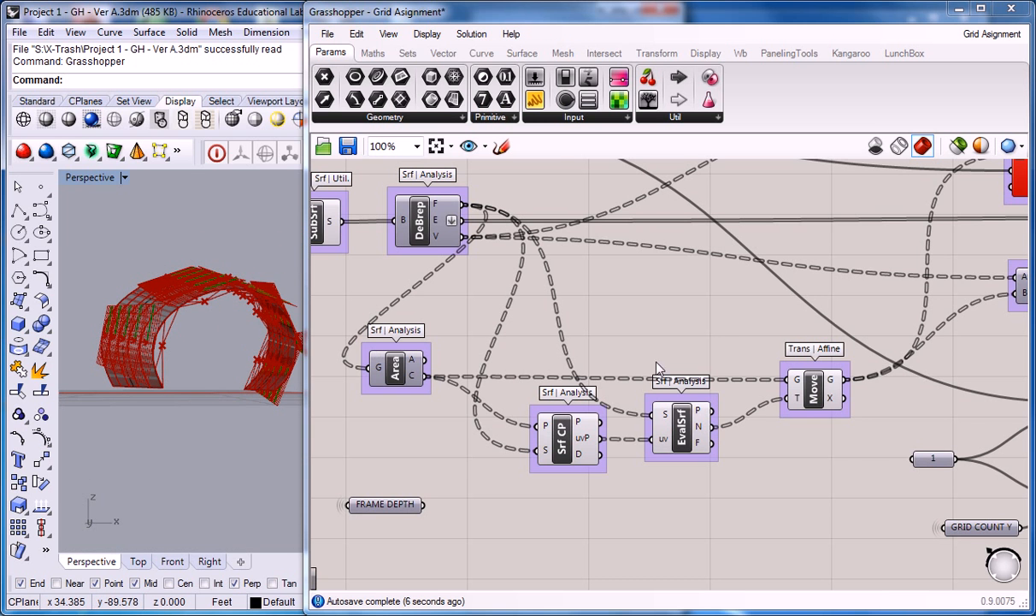
{"action": "right_click_drag", "start_coordinate": [703, 340], "coordinate": [652, 360]}
{"action": "mouse_move", "coordinate": [750, 417]}
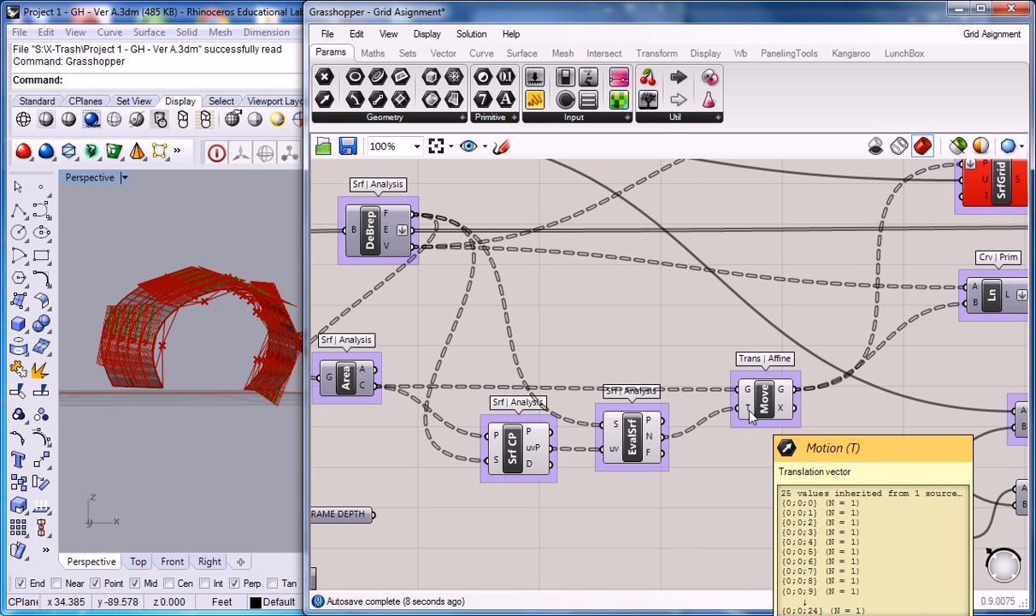
{"action": "left_click_drag", "start_coordinate": [769, 414], "coordinate": [823, 414]}
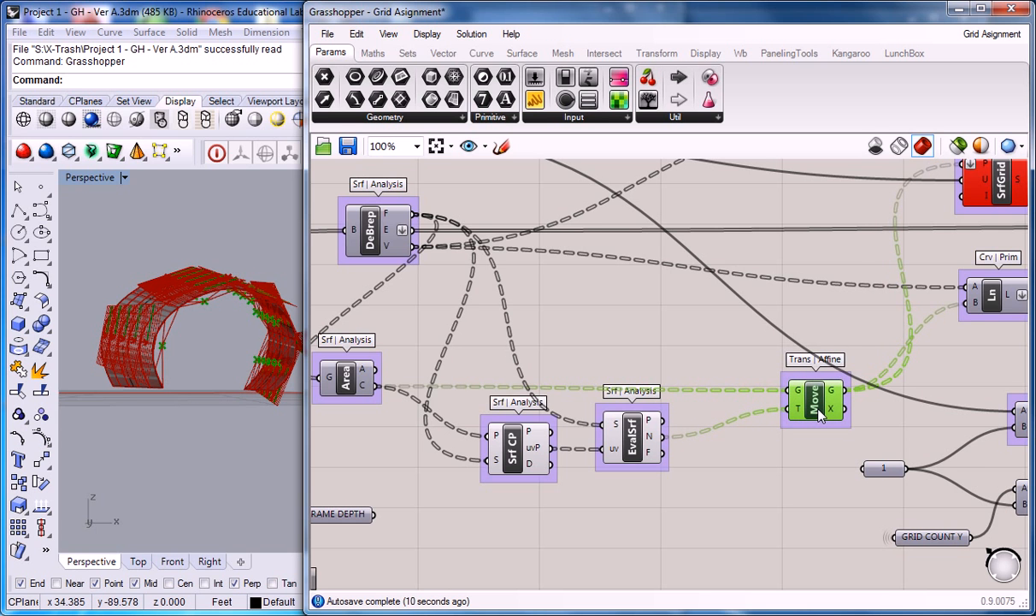
{"action": "left_click", "coordinate": [694, 354]}
Turn off the preview of the Evaluate Surface component
{"action": "scroll", "coordinate": [695, 354], "scroll_direction": "up", "scroll_amount": 2}
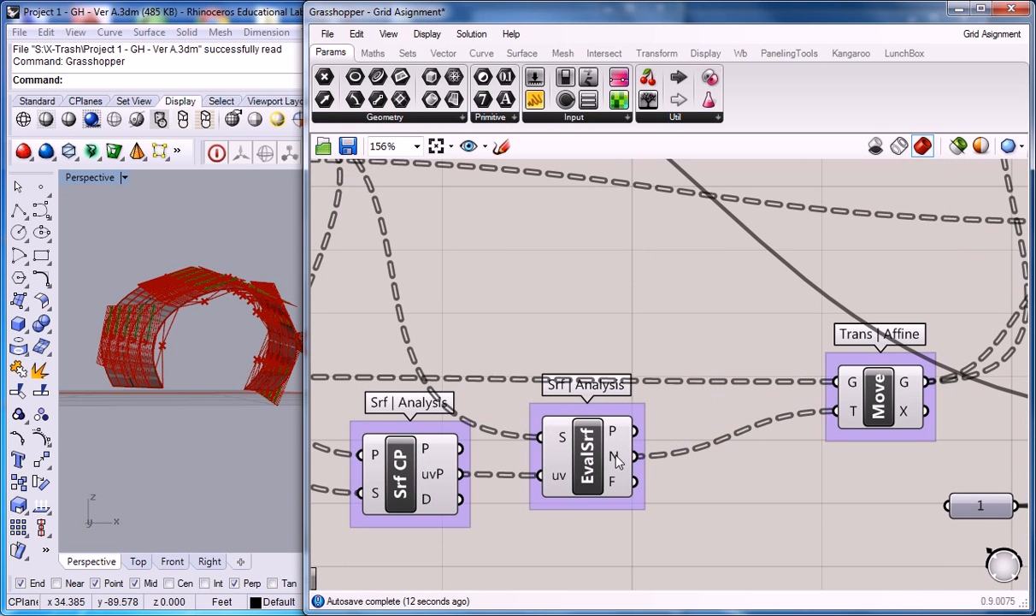
{"action": "mouse_move", "coordinate": [618, 460]}
{"action": "right_click_drag", "start_coordinate": [239, 299], "coordinate": [229, 344]}
{"action": "left_click", "coordinate": [581, 412]}
{"action": "right_click", "coordinate": [585, 432]}
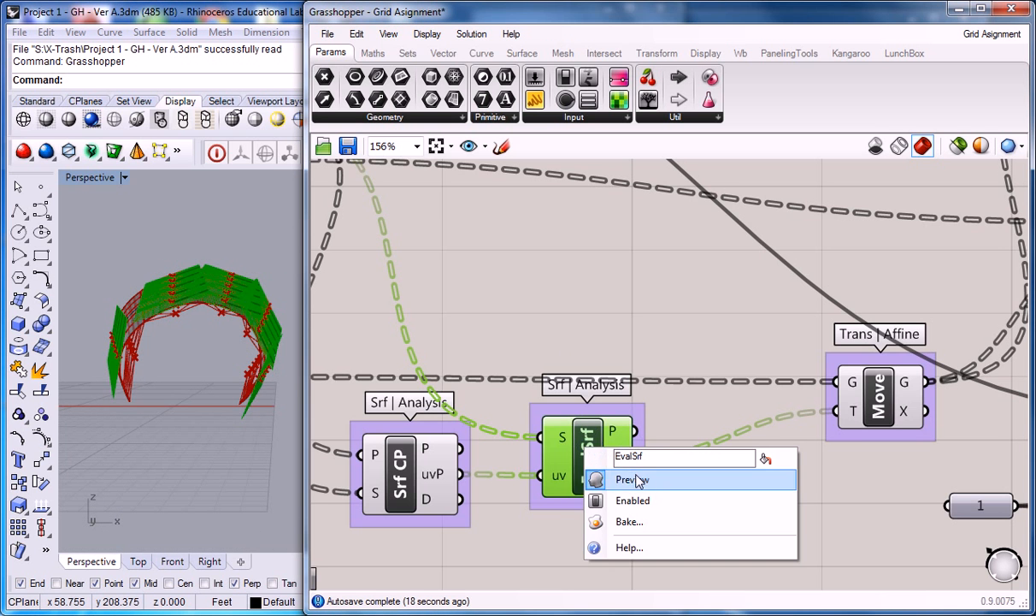
{"action": "left_click", "coordinate": [675, 479]}
Inspect the tunnel truss in the Perspective view to check how the points are offset from the curved surface
{"action": "right_click_drag", "start_coordinate": [204, 325], "coordinate": [231, 332]}
{"action": "scroll", "coordinate": [167, 272], "scroll_direction": "up", "scroll_amount": 5}
{"action": "right_click_drag", "start_coordinate": [169, 278], "coordinate": [225, 344]}
{"action": "right_click_drag", "start_coordinate": [226, 343], "coordinate": [215, 328], "text": "shift"}
{"action": "scroll", "coordinate": [201, 308], "scroll_direction": "down", "scroll_amount": 5}
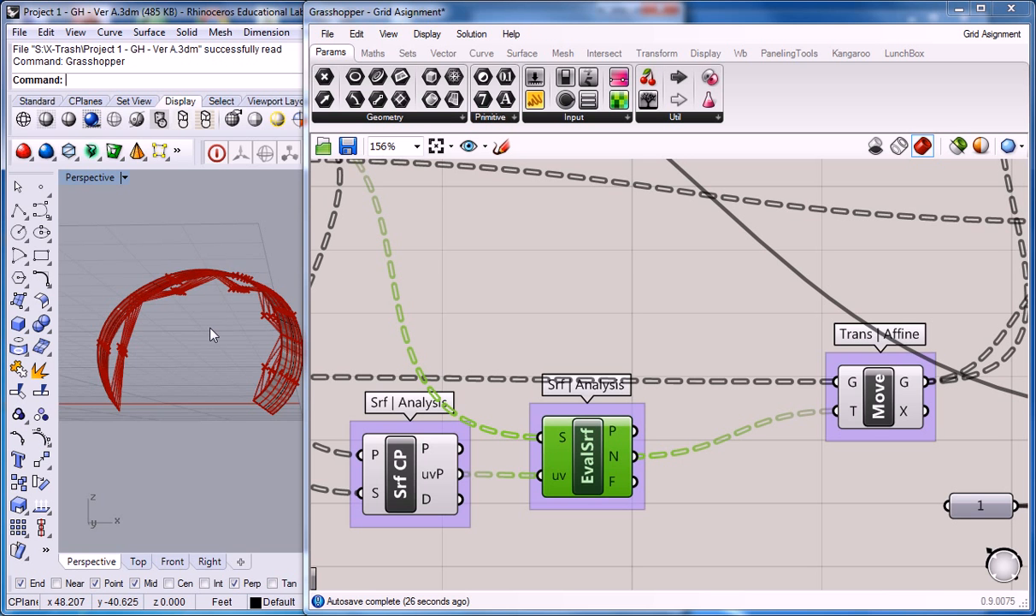
{"action": "right_click_drag", "start_coordinate": [212, 335], "coordinate": [172, 351]}
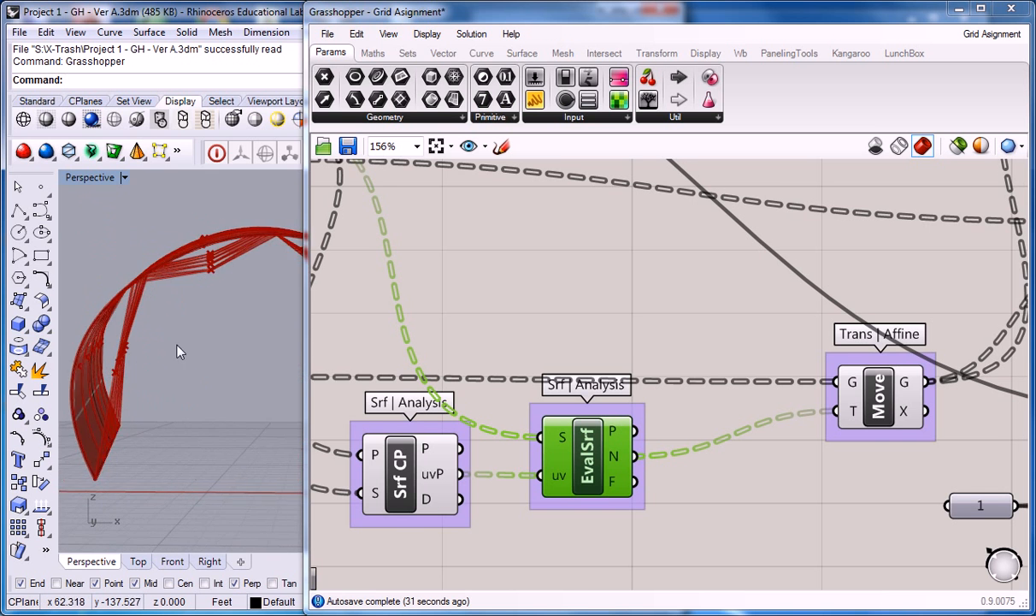
{"action": "scroll", "coordinate": [172, 350], "scroll_direction": "down", "scroll_amount": 5}
Add a Reverse vector component to the canvas near Evaluate Surface and Move
{"action": "right_click_drag", "start_coordinate": [503, 338], "coordinate": [526, 328]}
{"action": "left_click", "coordinate": [426, 458]}
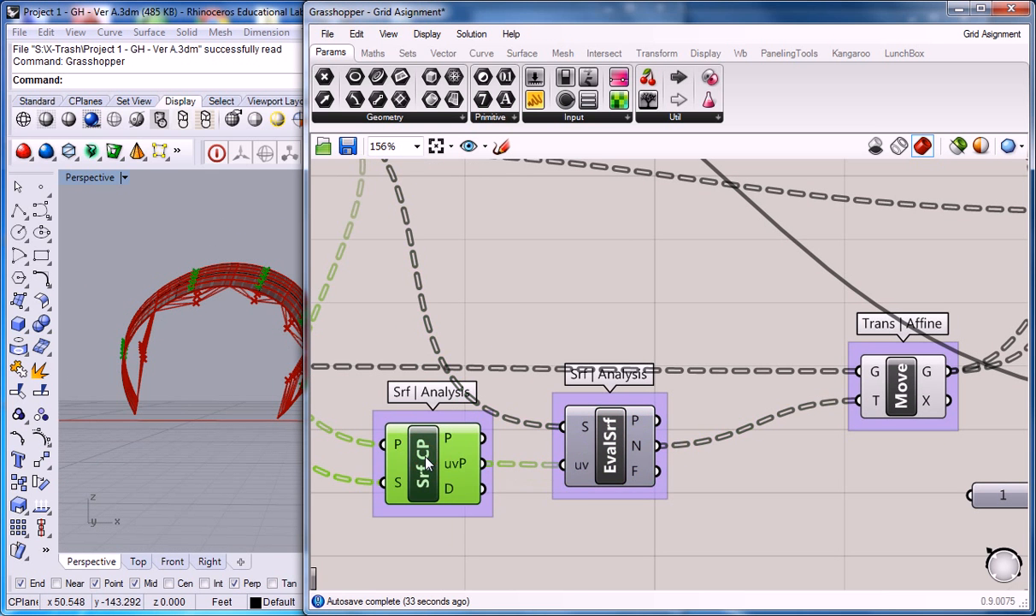
{"action": "left_click", "coordinate": [605, 302]}
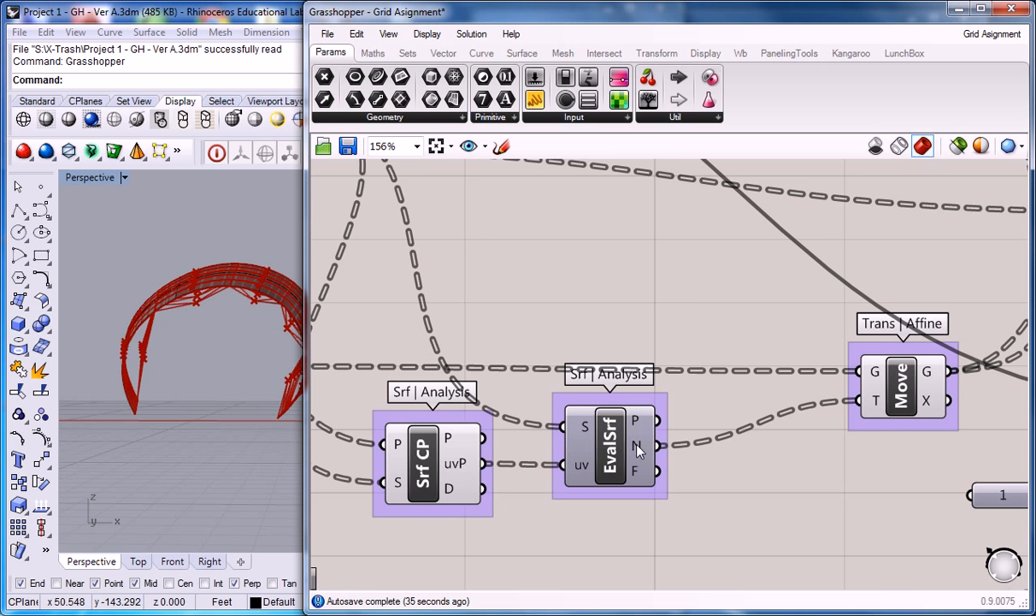
{"action": "mouse_move", "coordinate": [637, 450]}
{"action": "right_click_drag", "start_coordinate": [647, 338], "coordinate": [564, 316]}
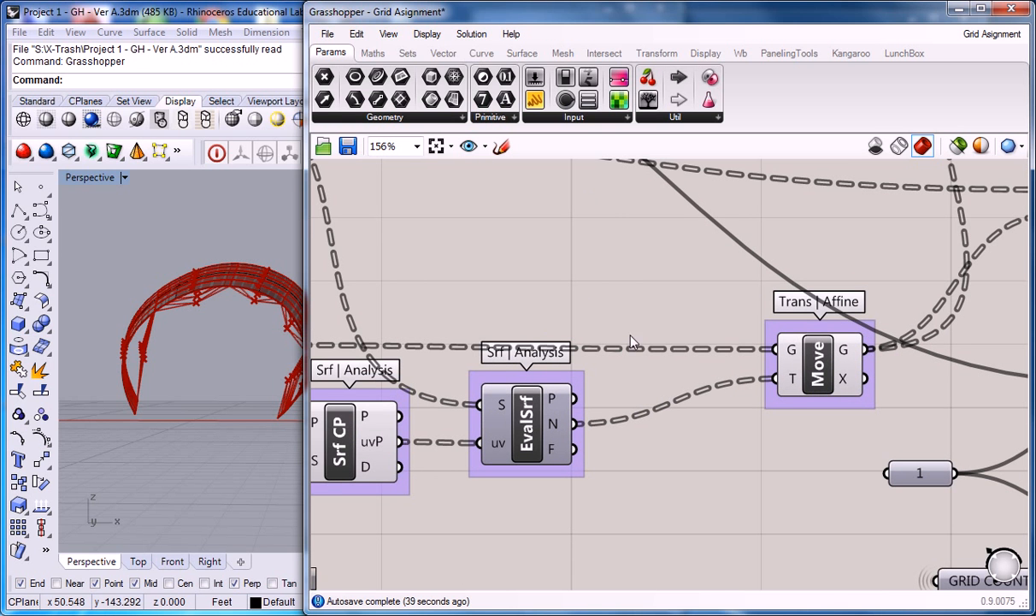
{"action": "double_click", "coordinate": [631, 287]}
{"action": "type", "text": "reverse"}
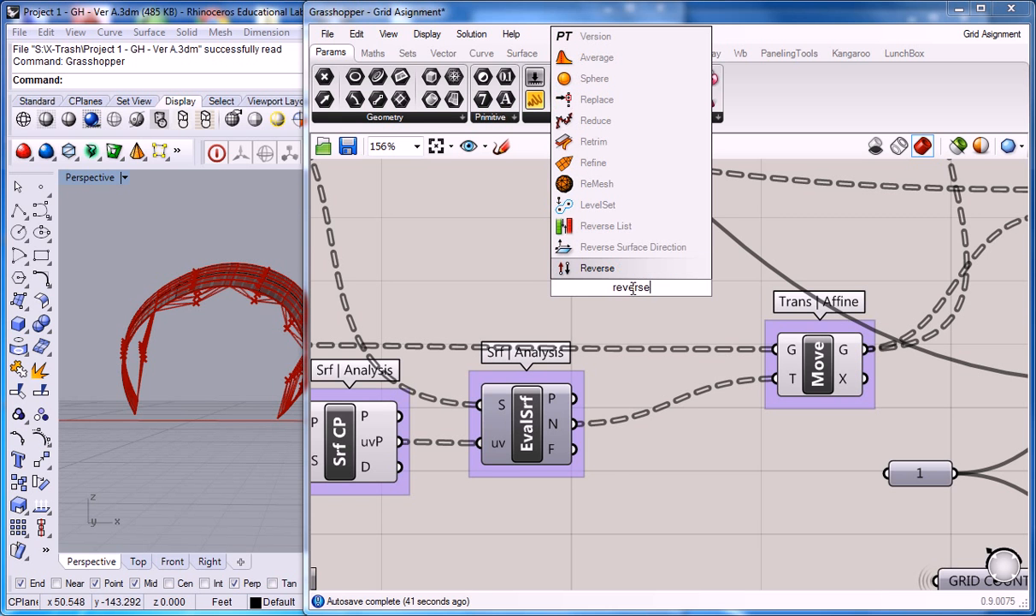
{"action": "left_click", "coordinate": [582, 270]}
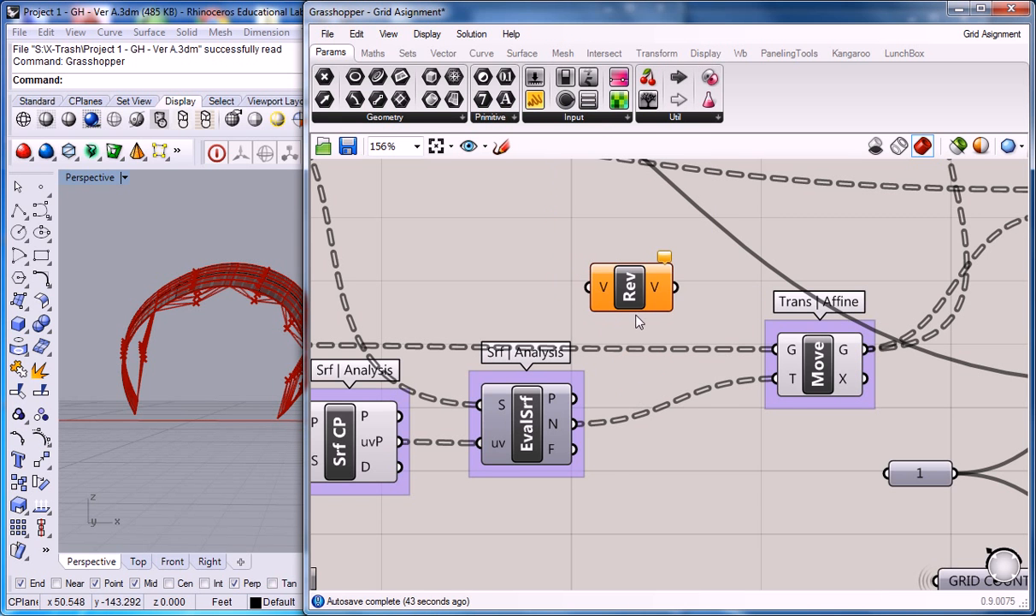
Place Reverse between Evaluate Surface and Move, wiring the N output into Reverse and its V output into Move's T input
{"action": "left_click_drag", "start_coordinate": [615, 295], "coordinate": [678, 430]}
{"action": "left_click_drag", "start_coordinate": [577, 423], "coordinate": [644, 418]}
{"action": "left_click_drag", "start_coordinate": [716, 417], "coordinate": [762, 383]}
{"action": "mouse_move", "coordinate": [690, 428]}
{"action": "left_mouse_down"}
{"action": "mouse_move", "coordinate": [698, 413]}
{"action": "mouse_move", "coordinate": [705, 421]}
{"action": "left_mouse_up"}
{"action": "scroll", "coordinate": [695, 303], "scroll_direction": "down", "scroll_amount": 4}
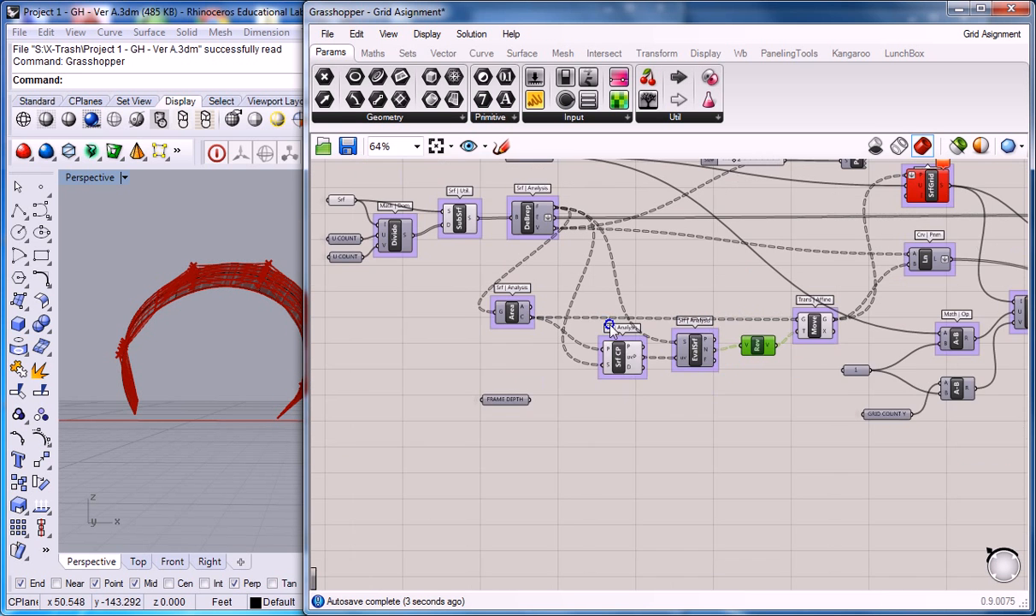
Shift Surface Closest Point, Evaluate Surface and Reverse together on the canvas, and undo the shift
{"action": "left_click_drag", "start_coordinate": [544, 328], "coordinate": [689, 431]}
{"action": "left_click_drag", "start_coordinate": [644, 373], "coordinate": [623, 392]}
{"action": "left_click", "coordinate": [640, 322]}
{"action": "right_click_drag", "start_coordinate": [206, 277], "coordinate": [205, 292]}
{"action": "key", "text": "ctrl+z"}
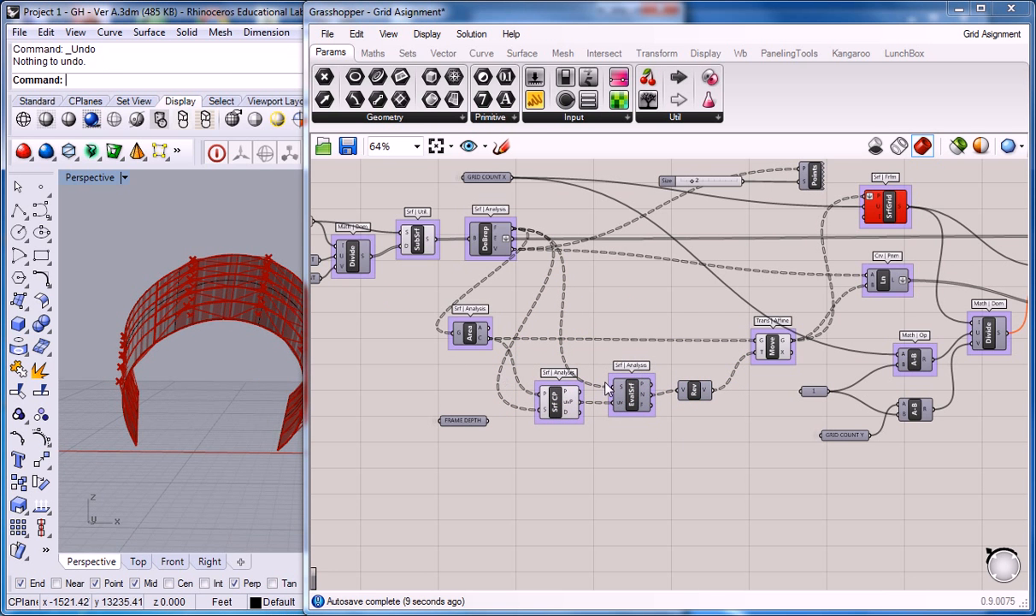
{"action": "left_click", "coordinate": [671, 379]}
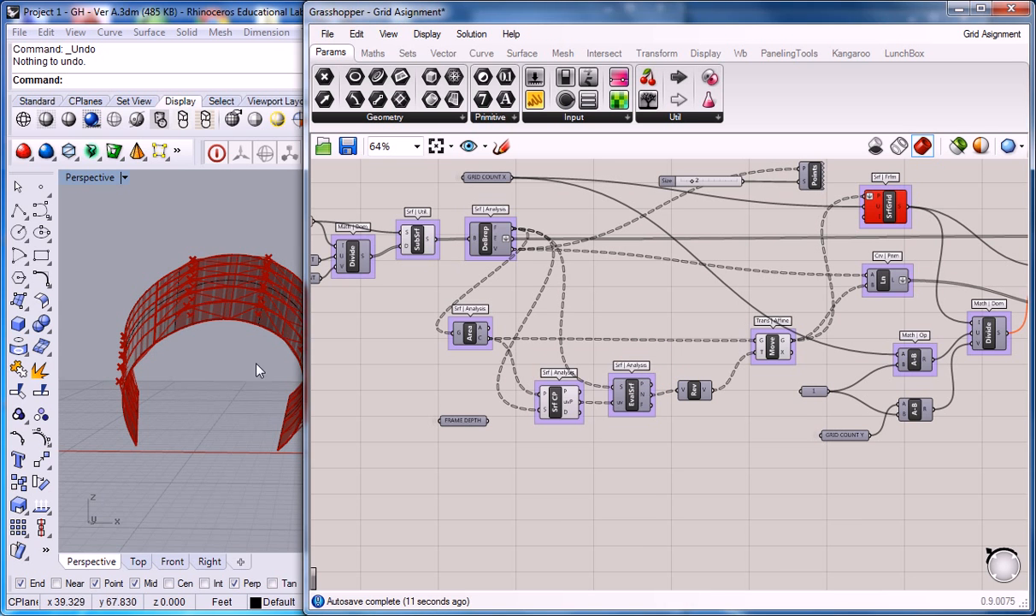
{"action": "left_click", "coordinate": [212, 369]}
{"action": "key", "text": "ctrl+y"}
{"action": "left_click", "coordinate": [624, 485]}
{"action": "key", "text": "ctrl+z"}
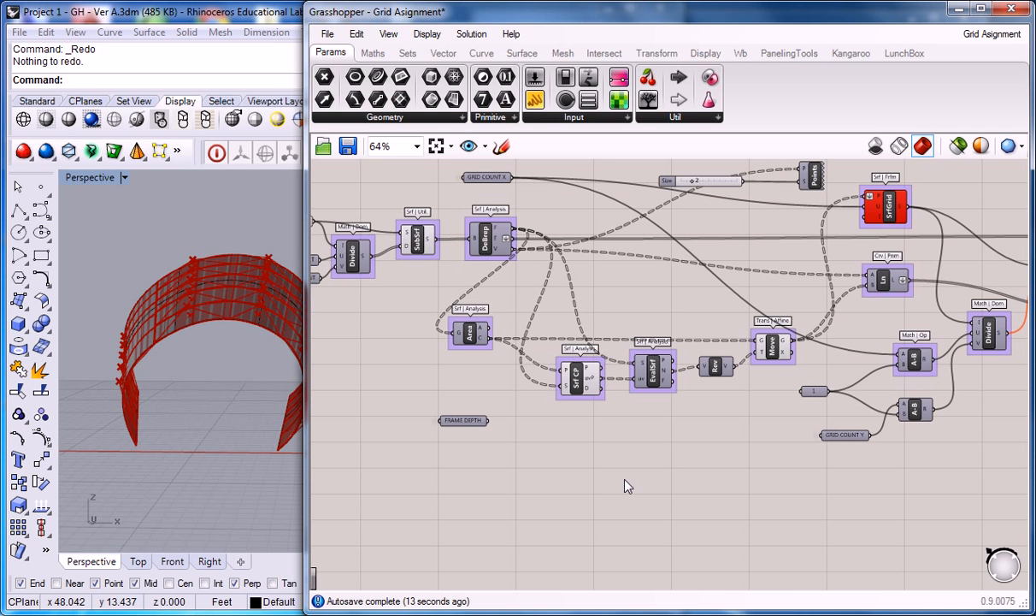
Restore the direct link from Evaluate Surface's N output to Move's T input, and set the disconnected Reverse component below it
{"action": "left_click_drag", "start_coordinate": [720, 373], "coordinate": [702, 320]}
{"action": "right_click_drag", "start_coordinate": [253, 402], "coordinate": [182, 263]}
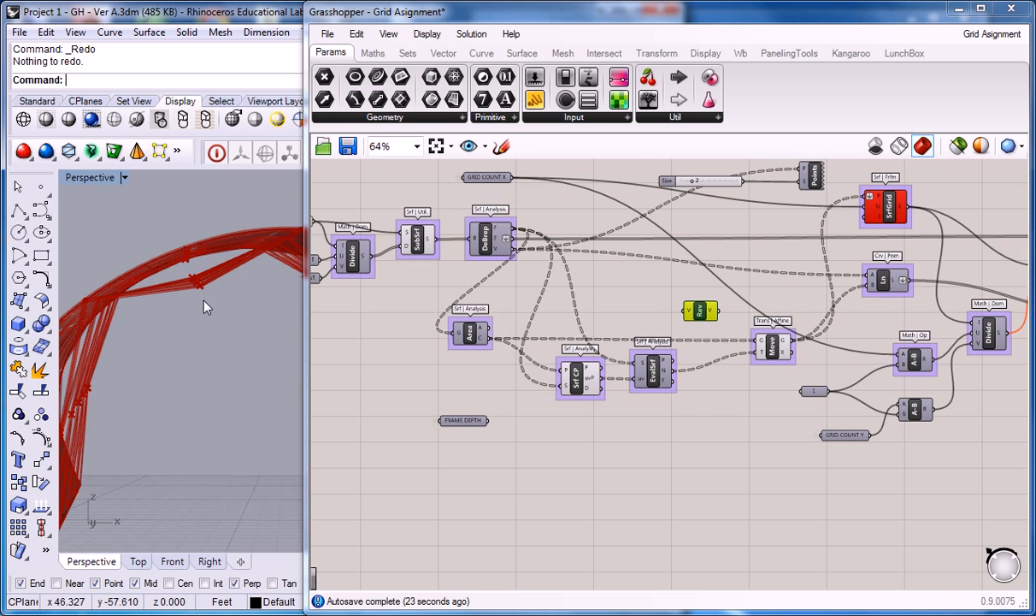
{"action": "scroll", "coordinate": [684, 306], "scroll_direction": "up", "scroll_amount": 4}
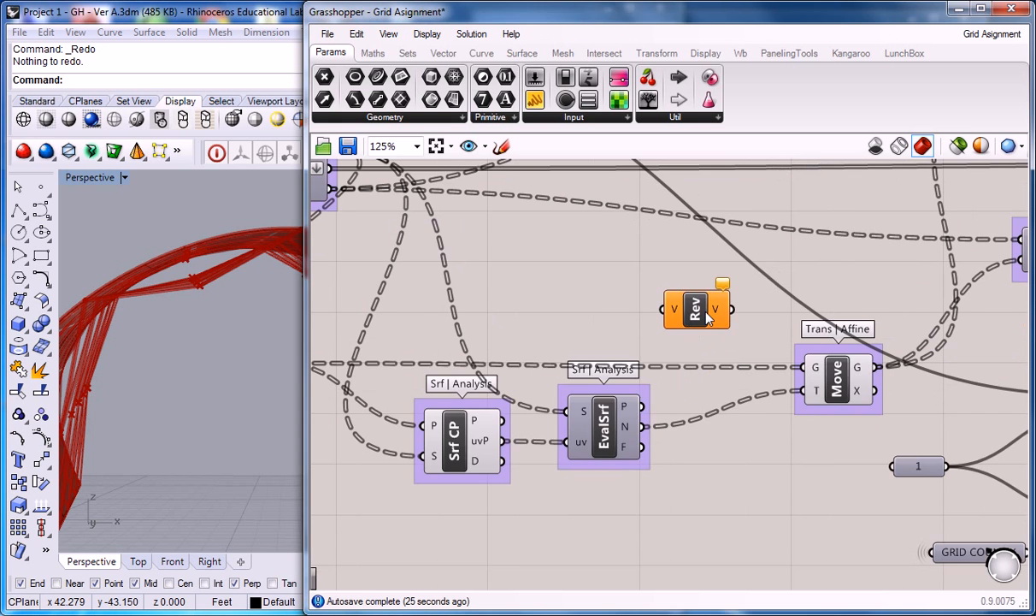
{"action": "left_click_drag", "start_coordinate": [684, 308], "coordinate": [718, 458]}
Look up the Reverse component among the Vector components
{"action": "double_click", "coordinate": [701, 332]}
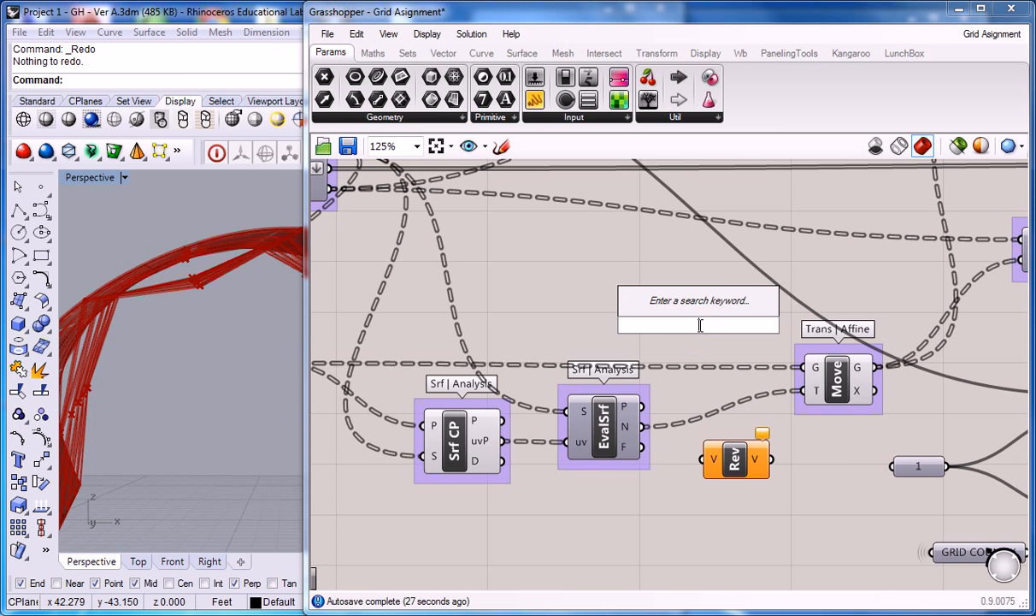
{"action": "type", "text": "rev"}
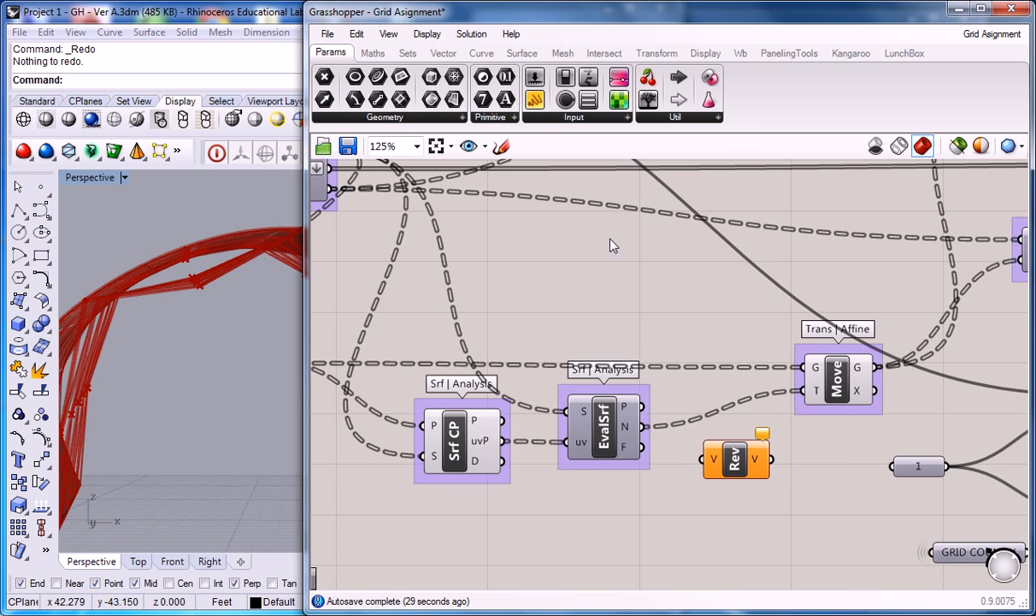
{"action": "left_click", "coordinate": [442, 52]}
{"action": "left_click", "coordinate": [649, 120]}
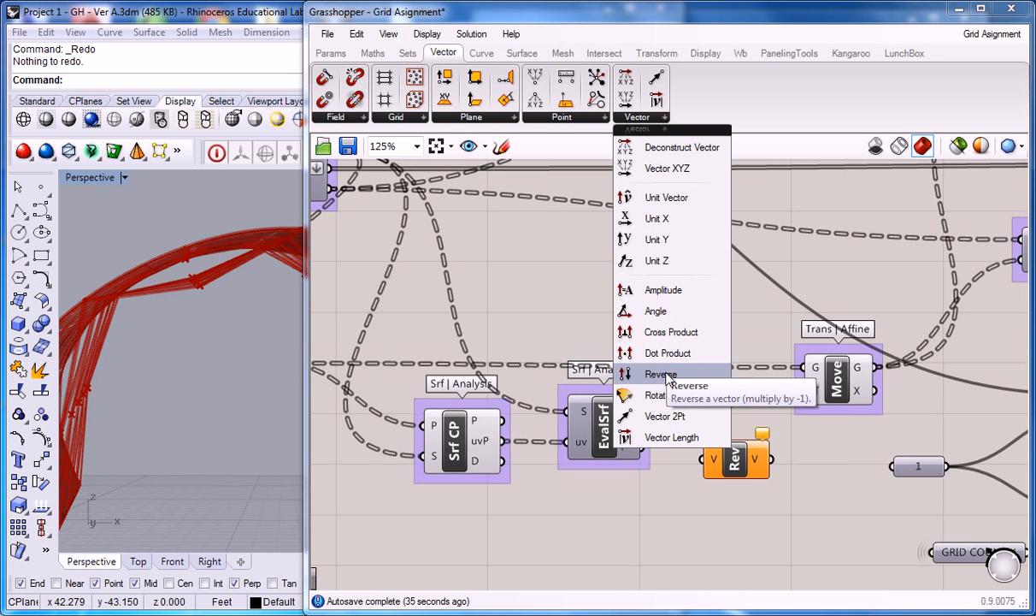
Group the Reverse component on its own and label the group "Vect | Vect"
{"action": "left_click", "coordinate": [737, 473]}
{"action": "left_click_drag", "start_coordinate": [737, 474], "coordinate": [737, 530]}
{"action": "key", "text": "ctrl+g"}
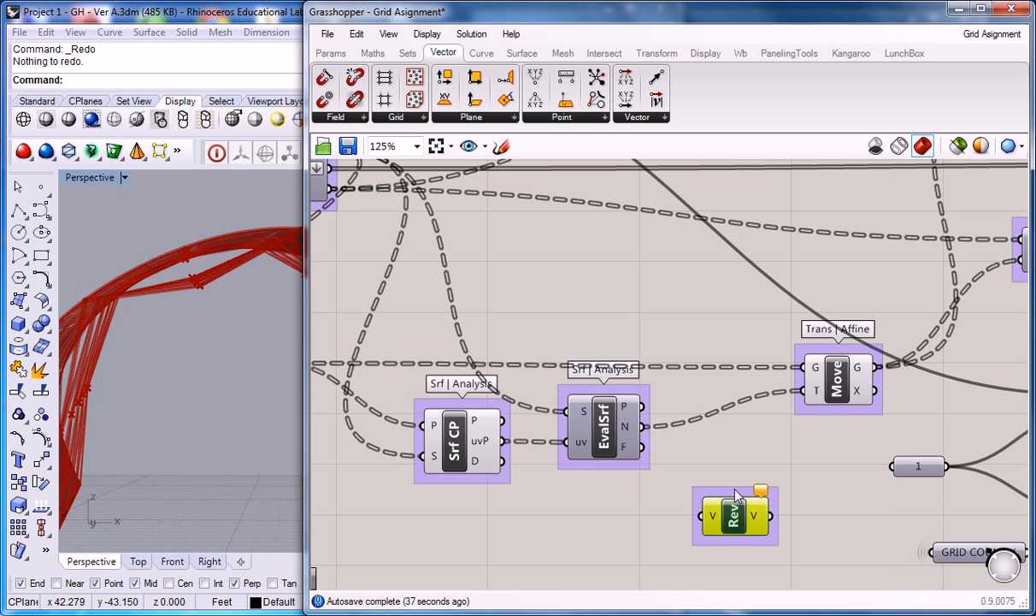
{"action": "right_click", "coordinate": [735, 525]}
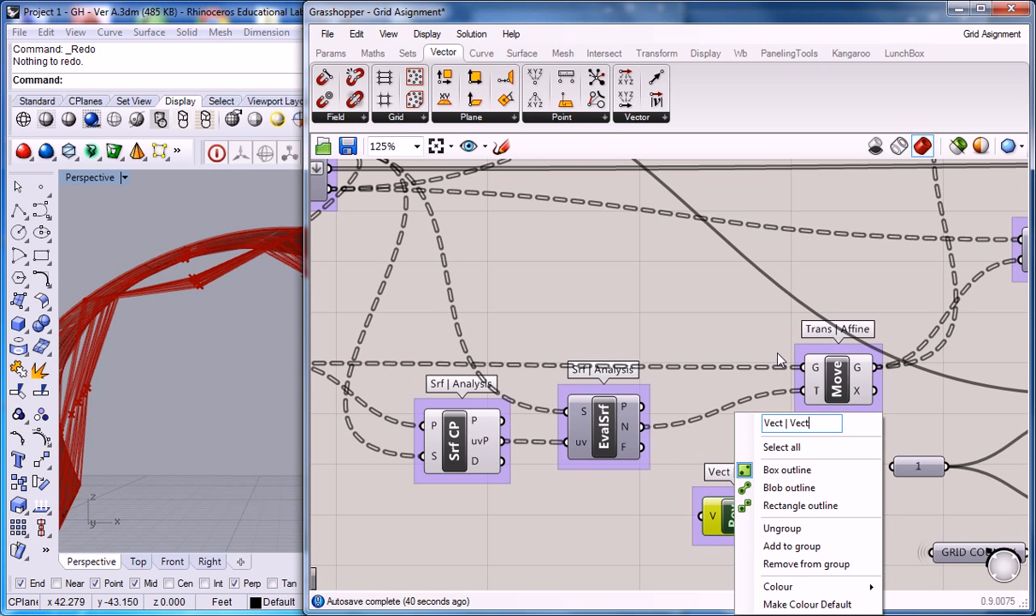
{"action": "left_click", "coordinate": [699, 364]}
Move Reverse between Evaluate Surface and Move, connecting the N output to Reverse and Reverse's V output to Move's T input
{"action": "left_click_drag", "start_coordinate": [734, 518], "coordinate": [727, 417]}
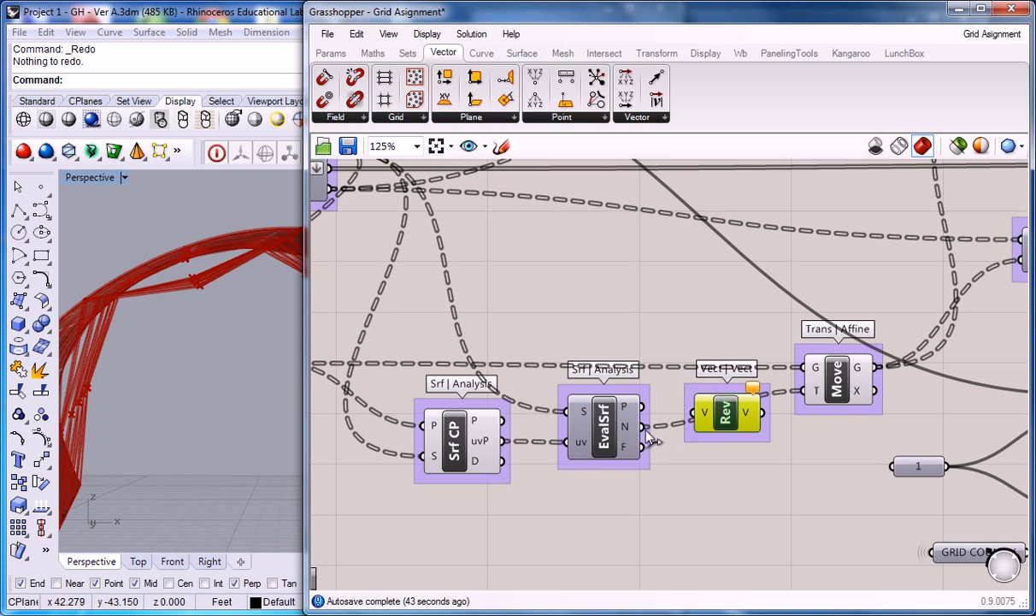
{"action": "left_click_drag", "start_coordinate": [647, 427], "coordinate": [681, 427]}
{"action": "left_click_drag", "start_coordinate": [783, 409], "coordinate": [803, 391]}
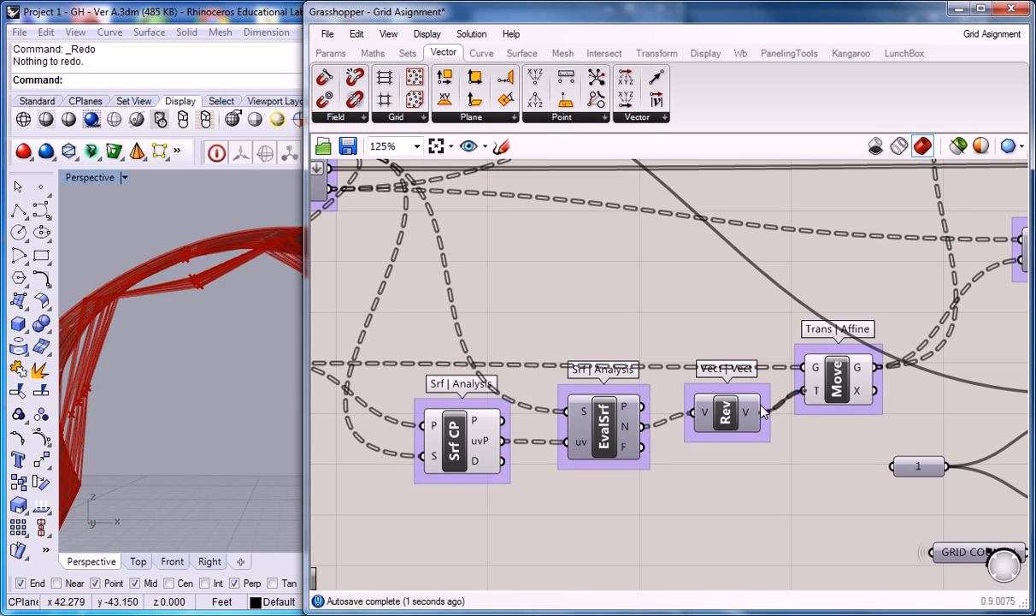
Shift the components from the surface and count inputs through Reverse away from Move to make room between Reverse and Move
{"action": "scroll", "coordinate": [727, 402], "scroll_direction": "down", "scroll_amount": 5}
{"action": "right_click", "coordinate": [630, 453]}
{"action": "right_click_drag", "start_coordinate": [511, 374], "coordinate": [623, 358]}
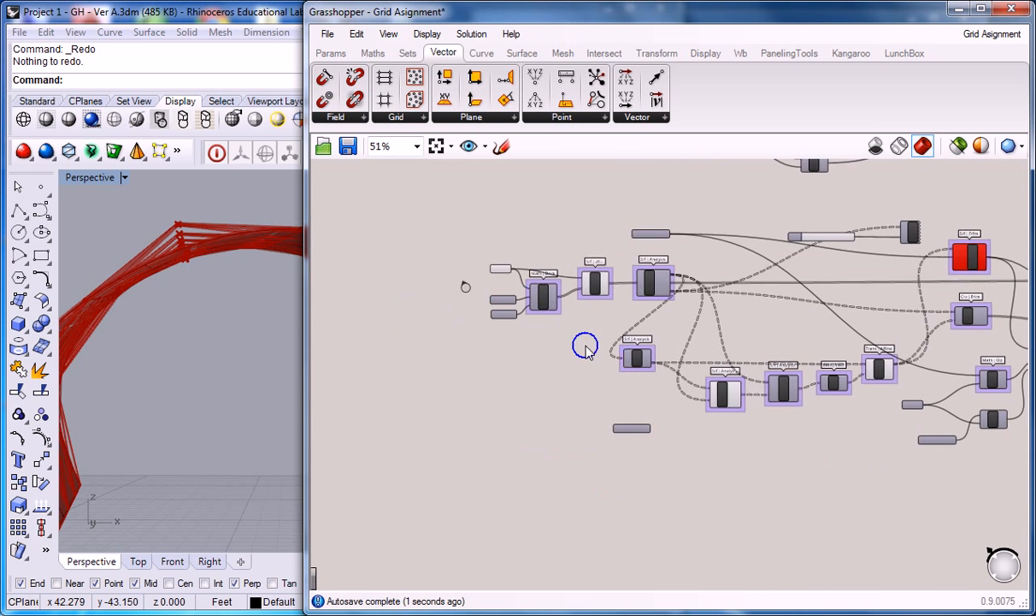
{"action": "mouse_move", "coordinate": [433, 246]}
{"action": "left_mouse_down"}
{"action": "mouse_move", "coordinate": [712, 423]}
{"action": "mouse_move", "coordinate": [839, 522]}
{"action": "mouse_move", "coordinate": [889, 526]}
{"action": "mouse_move", "coordinate": [867, 532]}
{"action": "mouse_move", "coordinate": [836, 446]}
{"action": "left_mouse_up"}
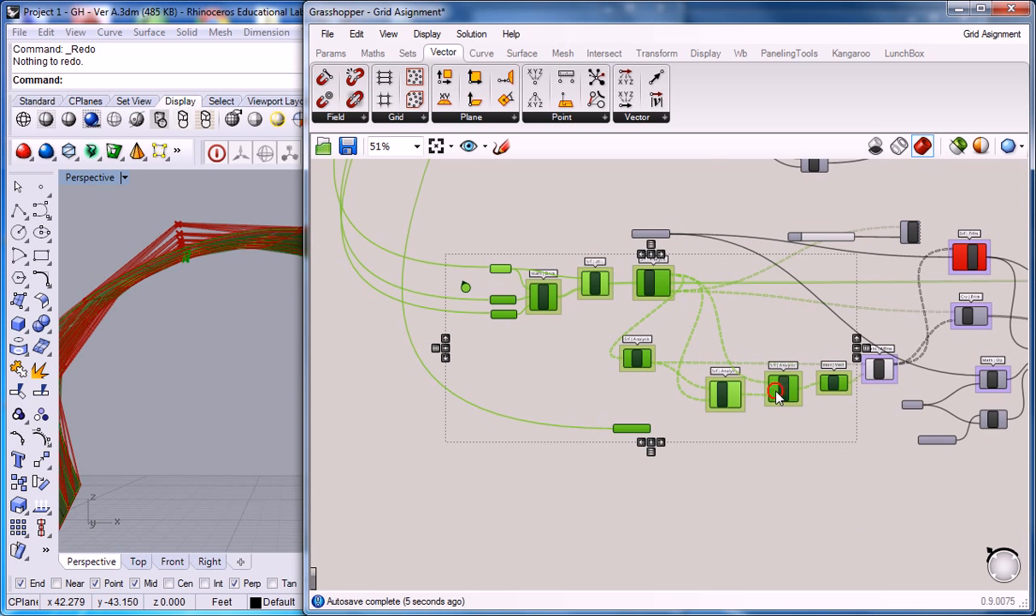
{"action": "left_click_drag", "start_coordinate": [782, 392], "coordinate": [670, 406]}
{"action": "left_click", "coordinate": [797, 340]}
{"action": "scroll", "coordinate": [795, 403], "scroll_direction": "up", "scroll_amount": 3}
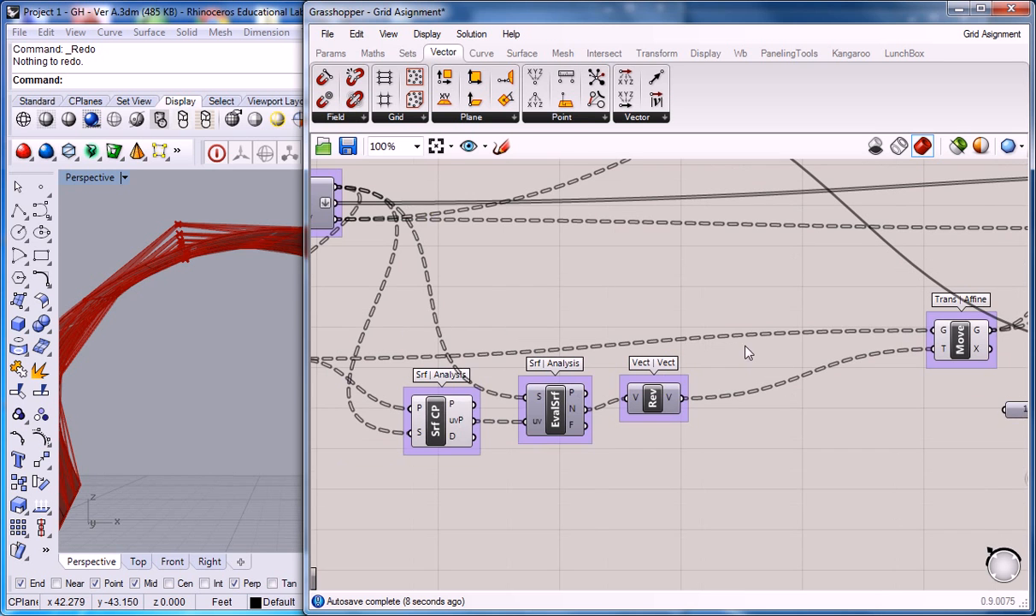
{"action": "right_click_drag", "start_coordinate": [811, 393], "coordinate": [799, 394]}
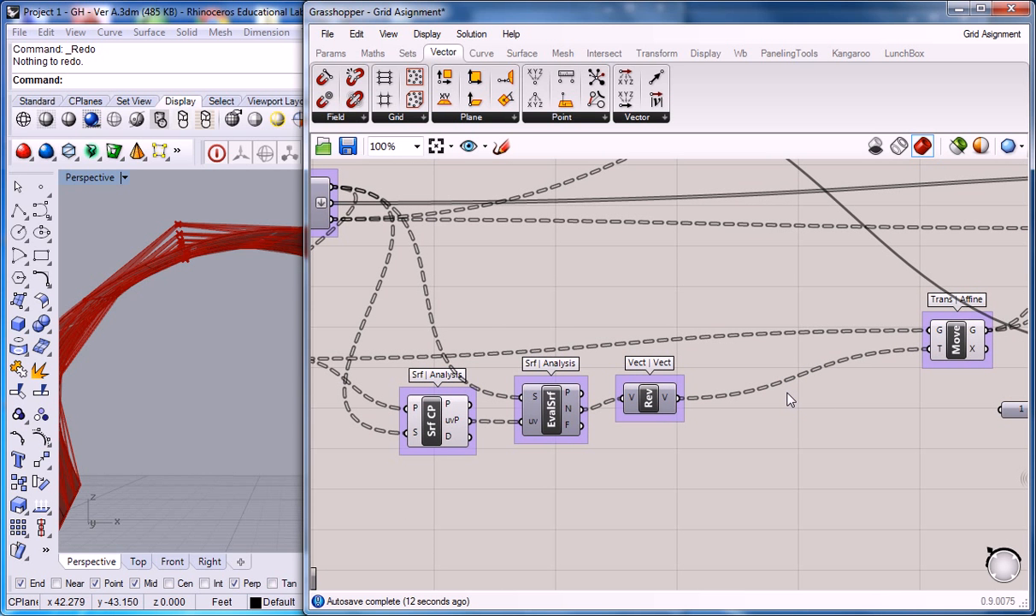
Move the FRAME DEPTH parameter further from the surface analysis components and check the value it carries
{"action": "scroll", "coordinate": [787, 399], "scroll_direction": "down", "scroll_amount": 3}
{"action": "scroll", "coordinate": [420, 342], "scroll_direction": "up", "scroll_amount": 3}
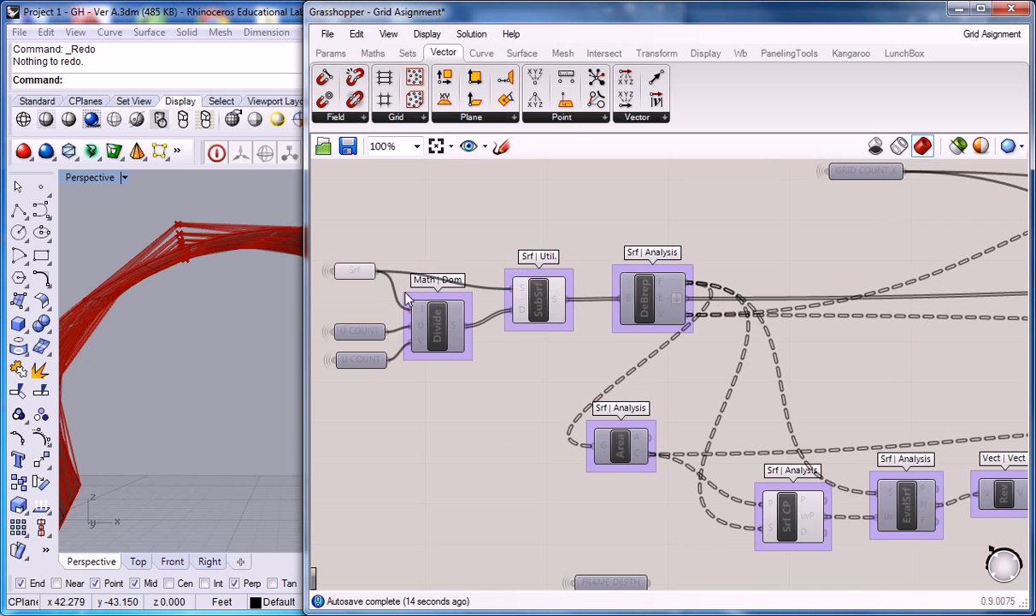
{"action": "left_click", "coordinate": [609, 583]}
{"action": "right_click_drag", "start_coordinate": [606, 578], "coordinate": [633, 439]}
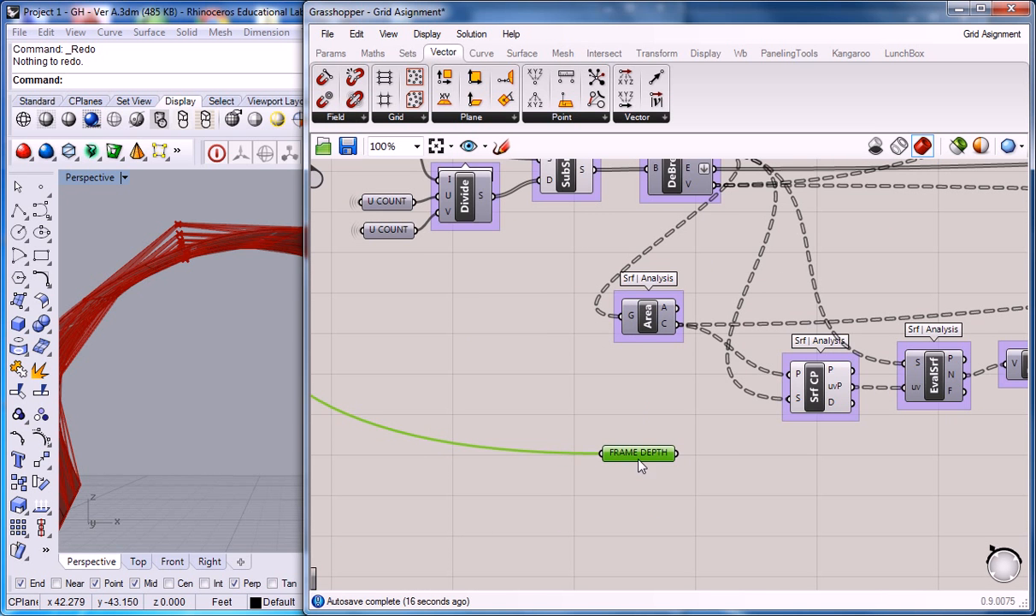
{"action": "left_click_drag", "start_coordinate": [640, 457], "coordinate": [553, 460]}
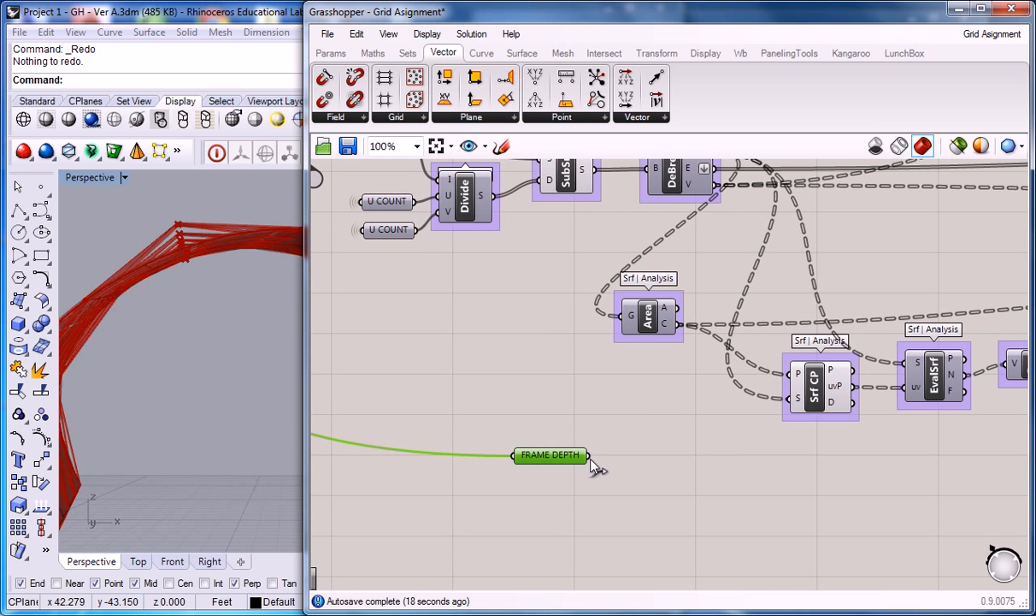
{"action": "mouse_move", "coordinate": [578, 460]}
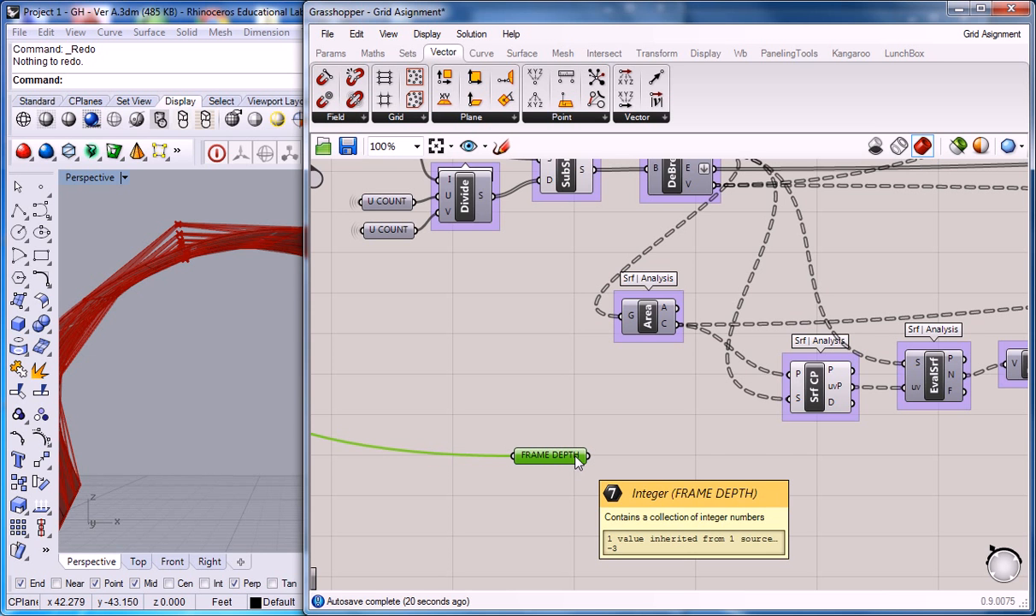
{"action": "right_click_drag", "start_coordinate": [844, 440], "coordinate": [601, 465]}
{"action": "right_click_drag", "start_coordinate": [388, 448], "coordinate": [687, 408]}
{"action": "scroll", "coordinate": [687, 408], "scroll_direction": "down", "scroll_amount": 1}
{"action": "left_click_drag", "start_coordinate": [607, 432], "coordinate": [464, 383]}
{"action": "left_click", "coordinate": [531, 417]}
{"action": "right_click_drag", "start_coordinate": [932, 453], "coordinate": [596, 493]}
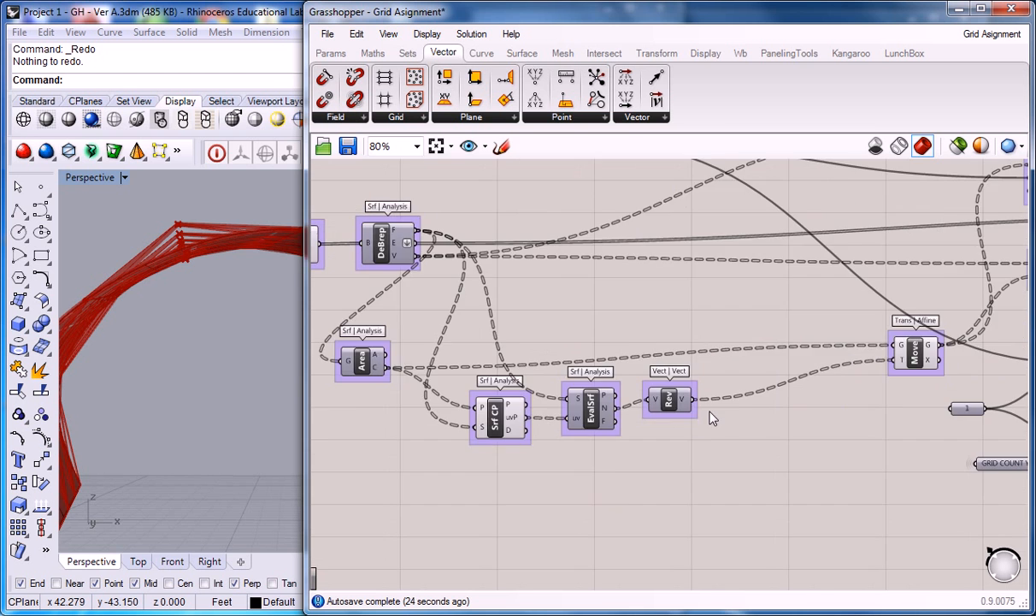
Add an Amplitude component between Reverse and Move, and connect Reverse's V output to Amplitude's V input
{"action": "scroll", "coordinate": [706, 412], "scroll_direction": "up", "scroll_amount": 1}
{"action": "right_click_drag", "start_coordinate": [764, 391], "coordinate": [640, 405]}
{"action": "left_click", "coordinate": [618, 117]}
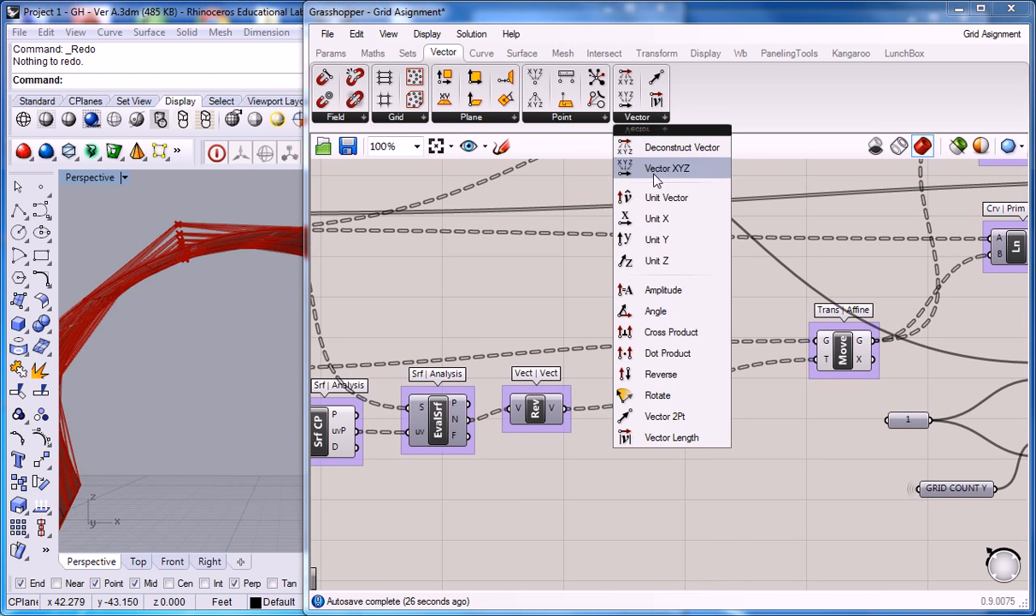
{"action": "left_click", "coordinate": [660, 291]}
{"action": "left_click", "coordinate": [656, 426]}
{"action": "left_click_drag", "start_coordinate": [564, 408], "coordinate": [661, 428]}
{"action": "left_click", "coordinate": [607, 472]}
{"action": "right_click_drag", "start_coordinate": [608, 472], "coordinate": [651, 436]}
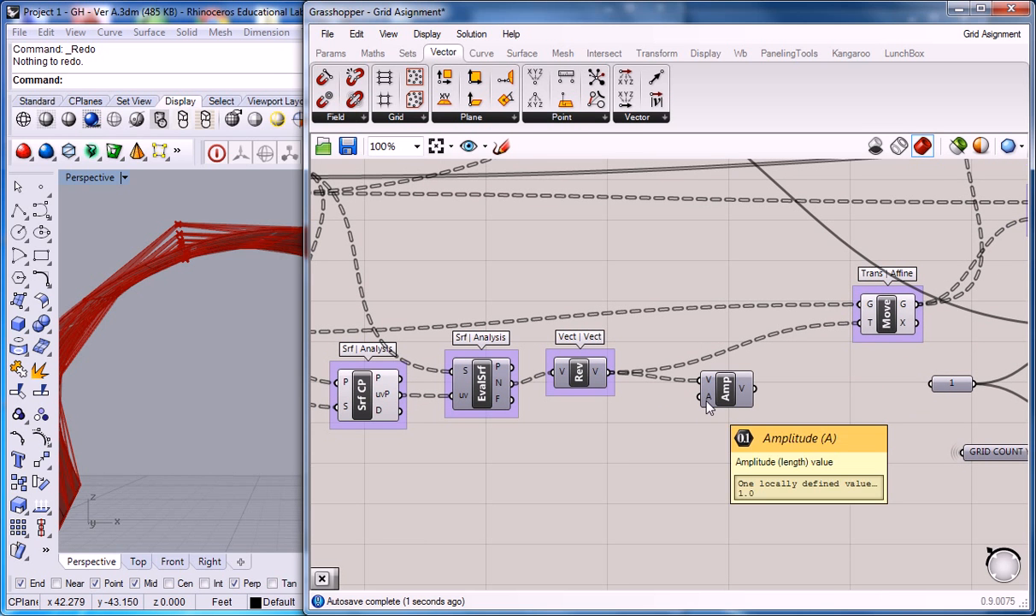
Add a number slider at 0 for Amplitude's A input, and connect Amplitude's output to Move's T input
{"action": "double_click", "coordinate": [616, 442]}
{"action": "type", "text": "9"}
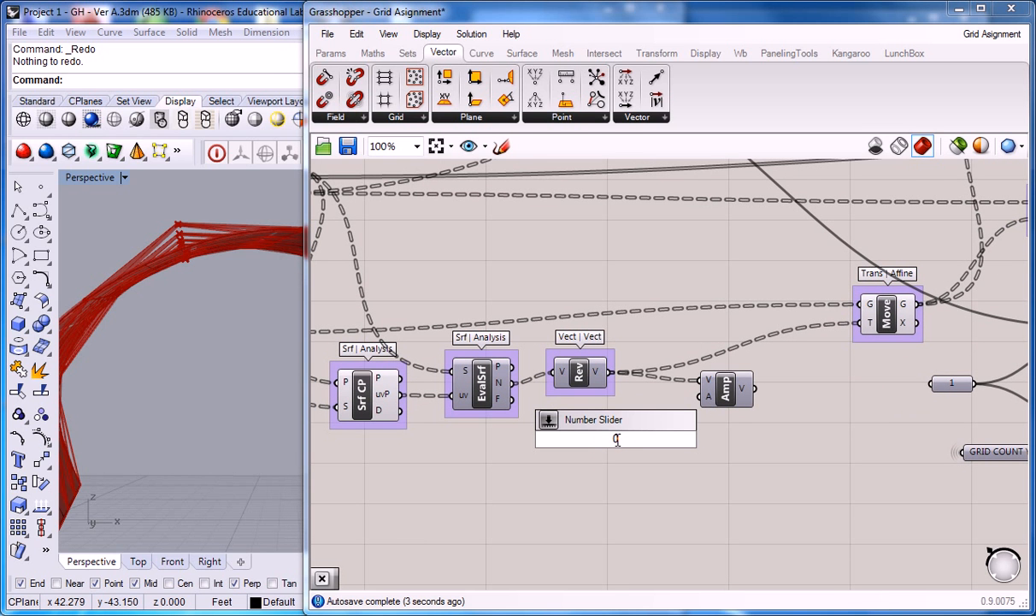
{"action": "left_click", "coordinate": [584, 417]}
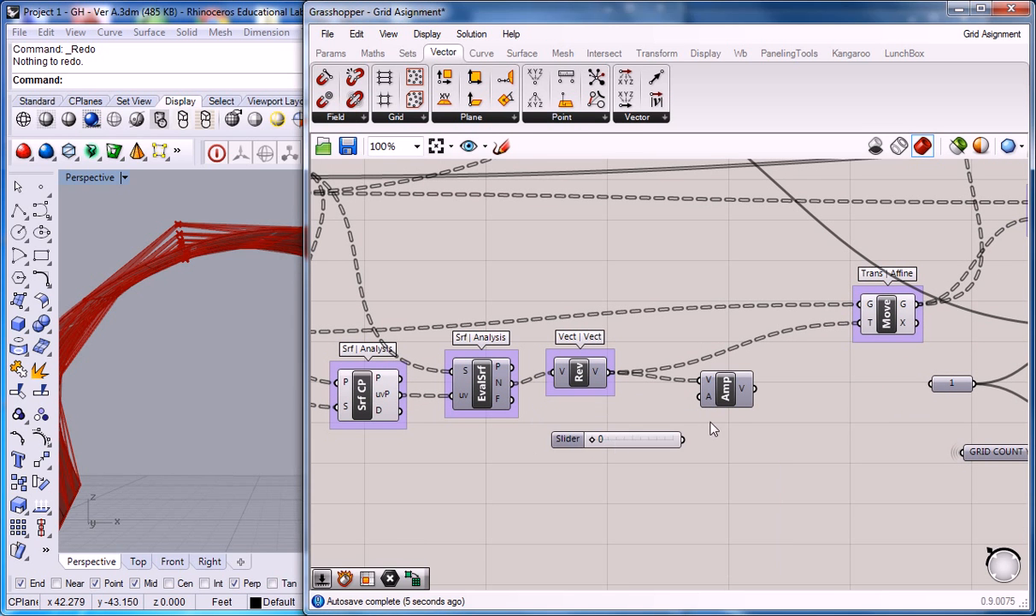
{"action": "left_click_drag", "start_coordinate": [693, 419], "coordinate": [848, 325]}
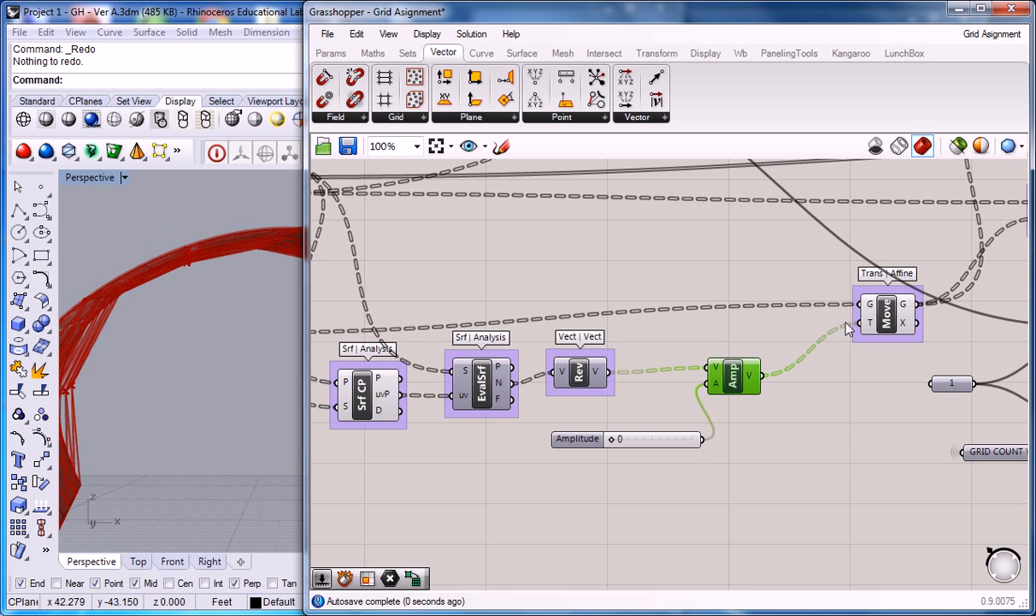
Set the Amplitude slider to 8 and check the offset truss points around the tunnel in the Perspective view
{"action": "left_click", "coordinate": [782, 447]}
{"action": "left_click_drag", "start_coordinate": [613, 439], "coordinate": [645, 440]}
{"action": "scroll", "coordinate": [231, 329], "scroll_direction": "down", "scroll_amount": 5}
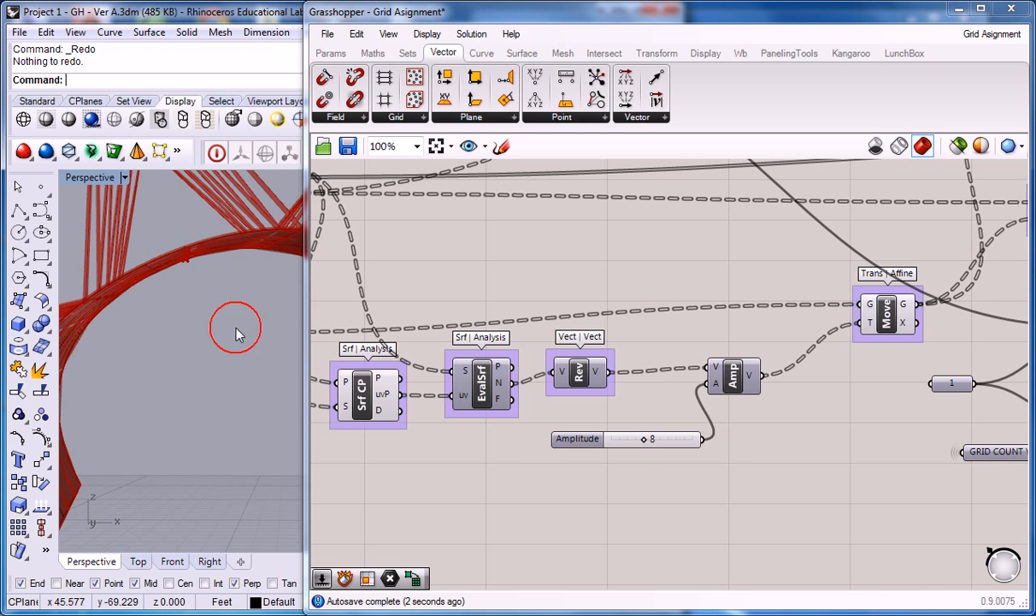
{"action": "right_click_drag", "start_coordinate": [216, 312], "coordinate": [253, 312]}
{"action": "left_click", "coordinate": [662, 408]}
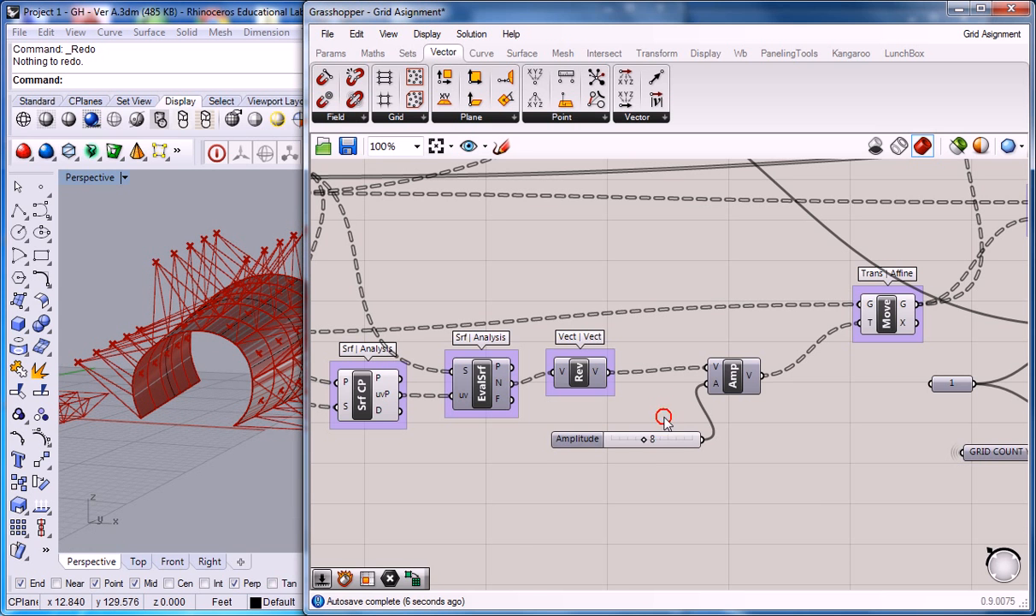
{"action": "mouse_move", "coordinate": [652, 441]}
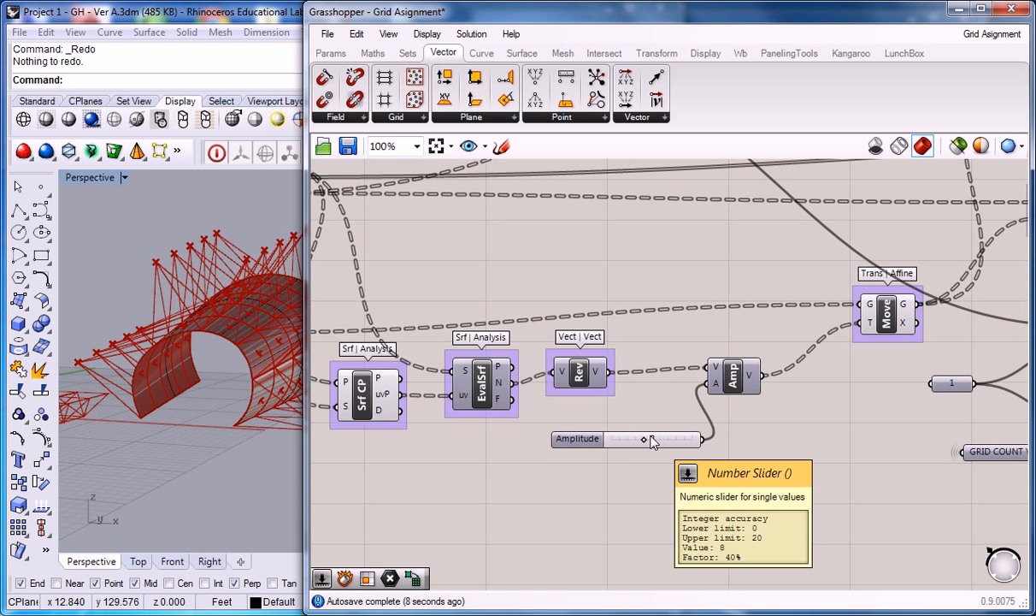
Set the Amplitude slider to 4 and move the closest-point, normal and amplitude components lower, away from the Area-to-Move wire
{"action": "left_click_drag", "start_coordinate": [647, 440], "coordinate": [626, 439]}
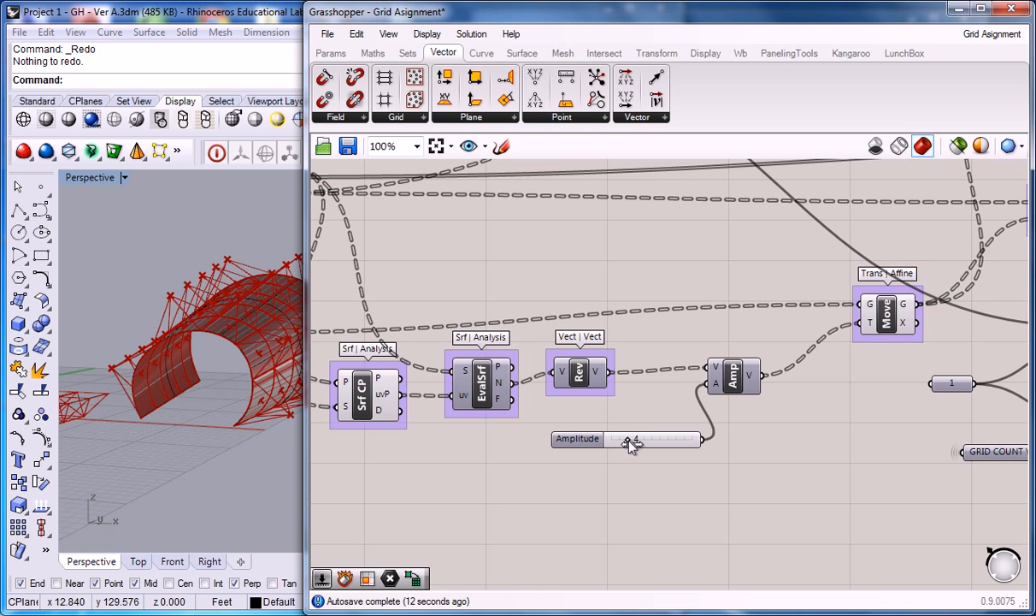
{"action": "right_click_drag", "start_coordinate": [480, 403], "coordinate": [647, 400]}
{"action": "scroll", "coordinate": [602, 457], "scroll_direction": "down", "scroll_amount": 1}
{"action": "left_click_drag", "start_coordinate": [504, 479], "coordinate": [865, 361]}
{"action": "mouse_move", "coordinate": [648, 397]}
{"action": "left_mouse_down"}
{"action": "mouse_move", "coordinate": [650, 428]}
{"action": "mouse_move", "coordinate": [643, 413]}
{"action": "left_mouse_up"}
{"action": "left_click", "coordinate": [657, 359]}
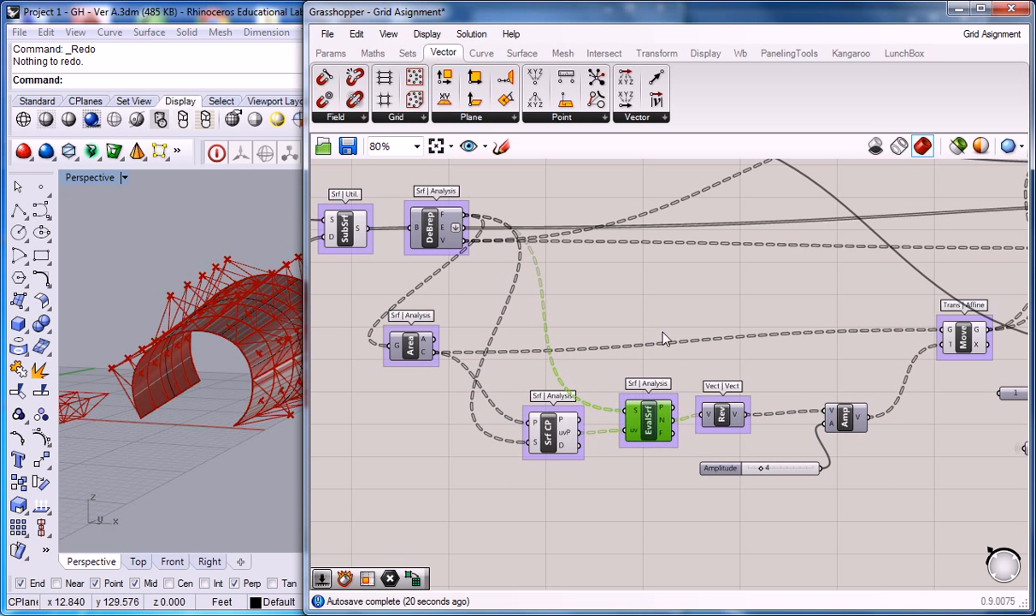
Compare the DeBrep component and its connections in the tunnel definition with those in the original flat grid definition
{"action": "scroll", "coordinate": [675, 329], "scroll_direction": "down", "scroll_amount": 3}
{"action": "scroll", "coordinate": [701, 319], "scroll_direction": "up", "scroll_amount": 5}
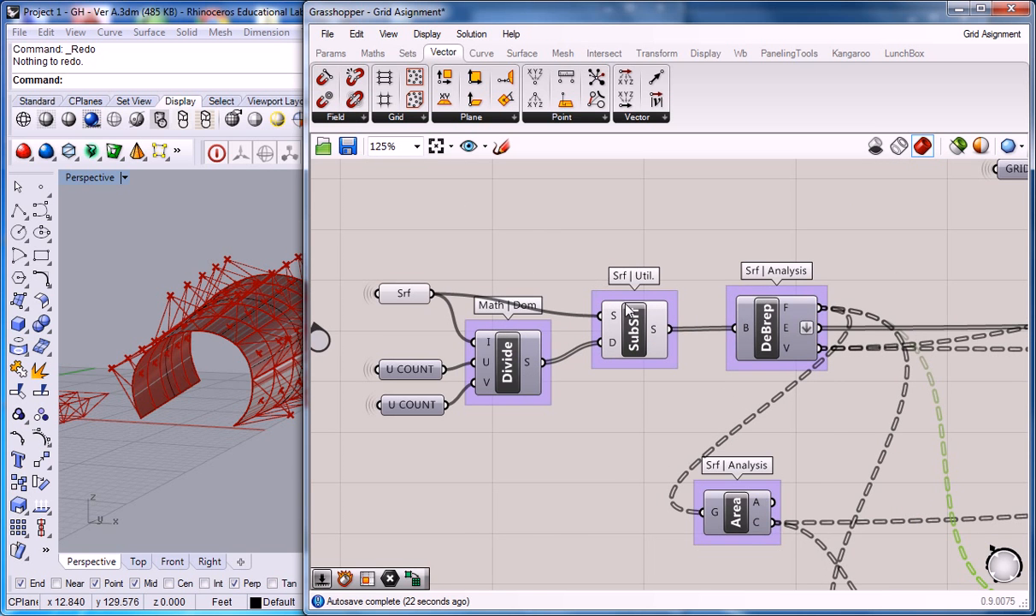
{"action": "right_click_drag", "start_coordinate": [810, 324], "coordinate": [618, 316]}
{"action": "left_click", "coordinate": [575, 322]}
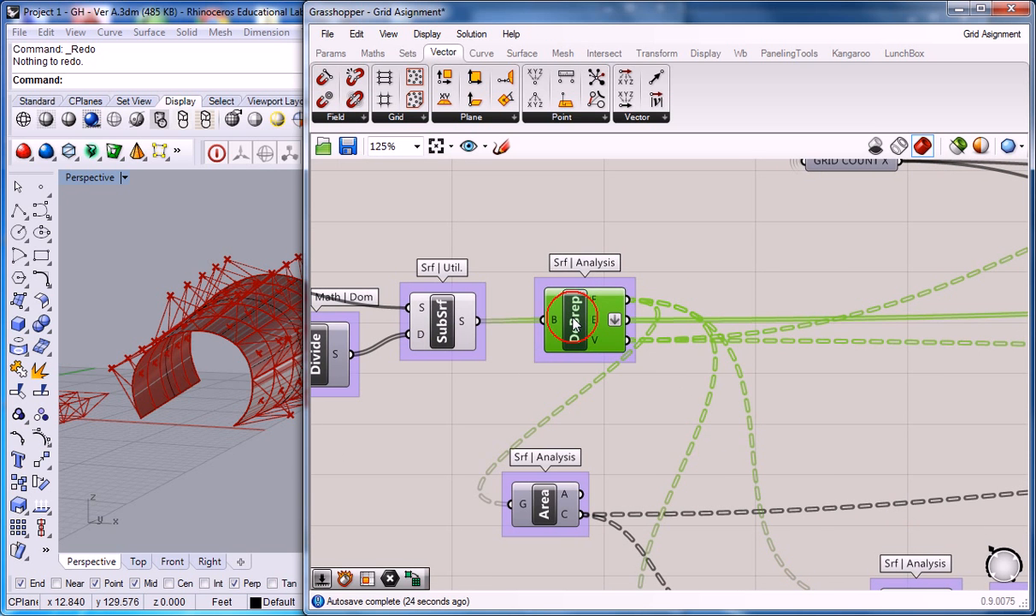
{"action": "scroll", "coordinate": [615, 308], "scroll_direction": "down", "scroll_amount": 5}
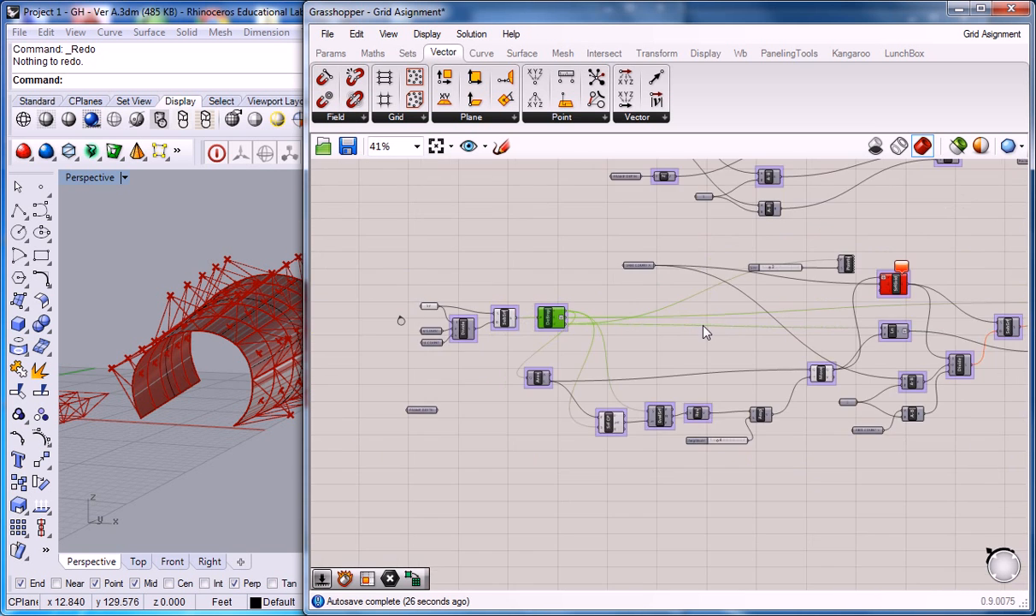
{"action": "scroll", "coordinate": [853, 317], "scroll_direction": "up", "scroll_amount": 3}
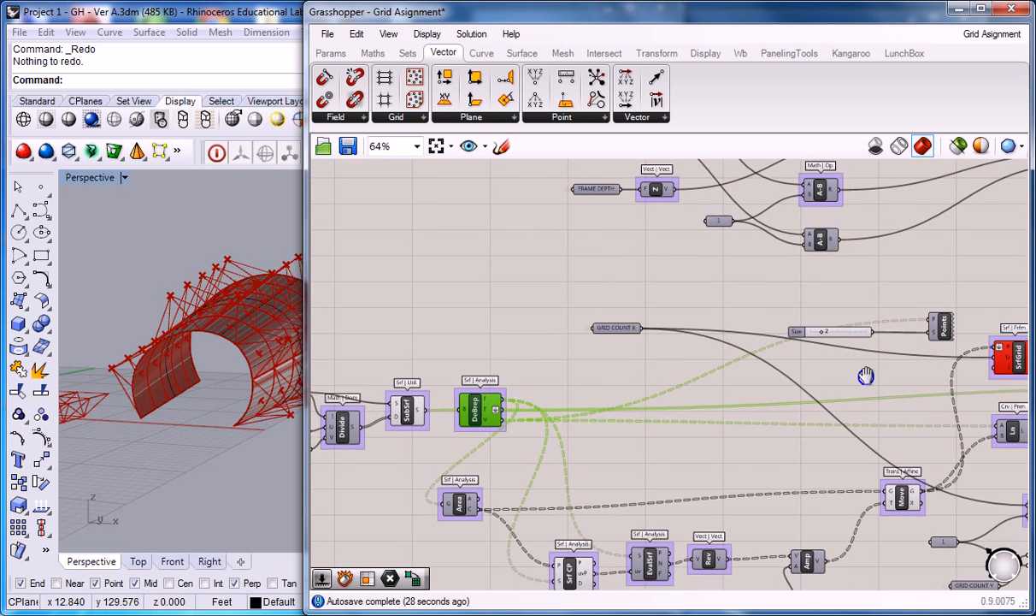
{"action": "right_click_drag", "start_coordinate": [880, 425], "coordinate": [825, 282]}
{"action": "right_click_drag", "start_coordinate": [855, 201], "coordinate": [847, 533]}
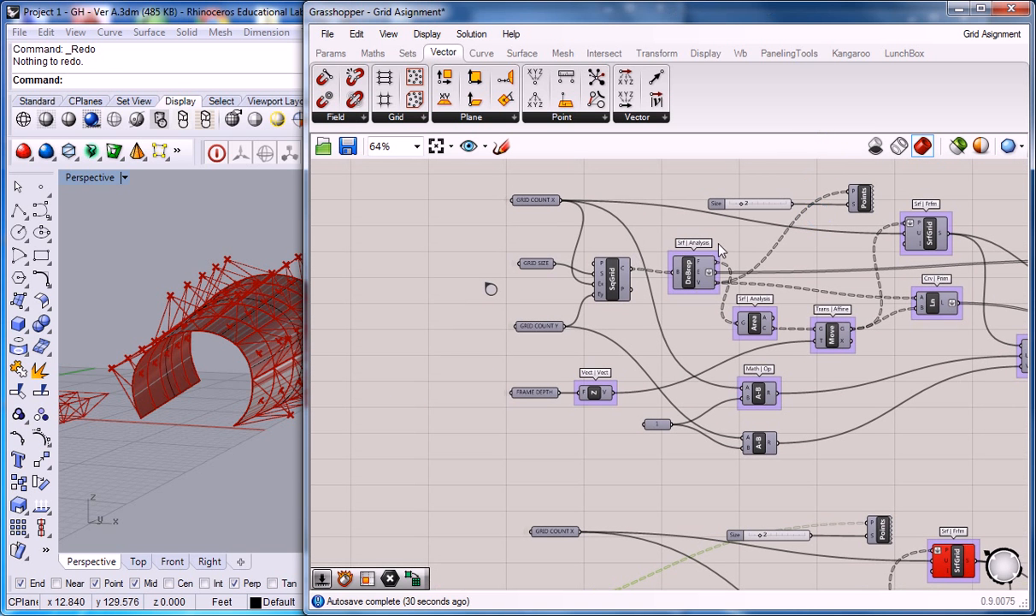
{"action": "left_click", "coordinate": [695, 271]}
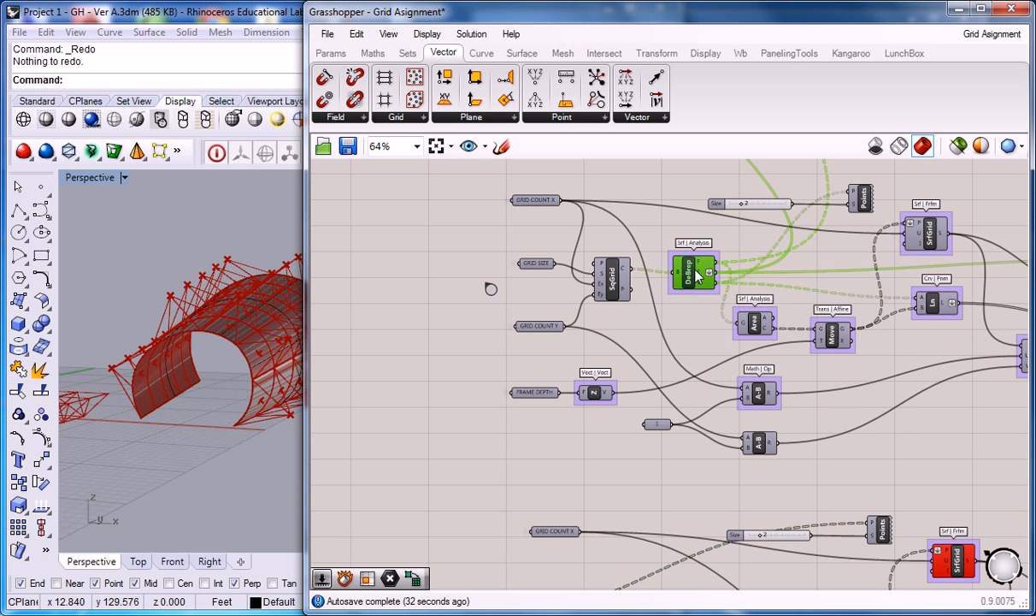
{"action": "right_click_drag", "start_coordinate": [717, 319], "coordinate": [648, 325]}
{"action": "right_click_drag", "start_coordinate": [794, 324], "coordinate": [766, 339]}
{"action": "scroll", "coordinate": [766, 338], "scroll_direction": "up", "scroll_amount": 2}
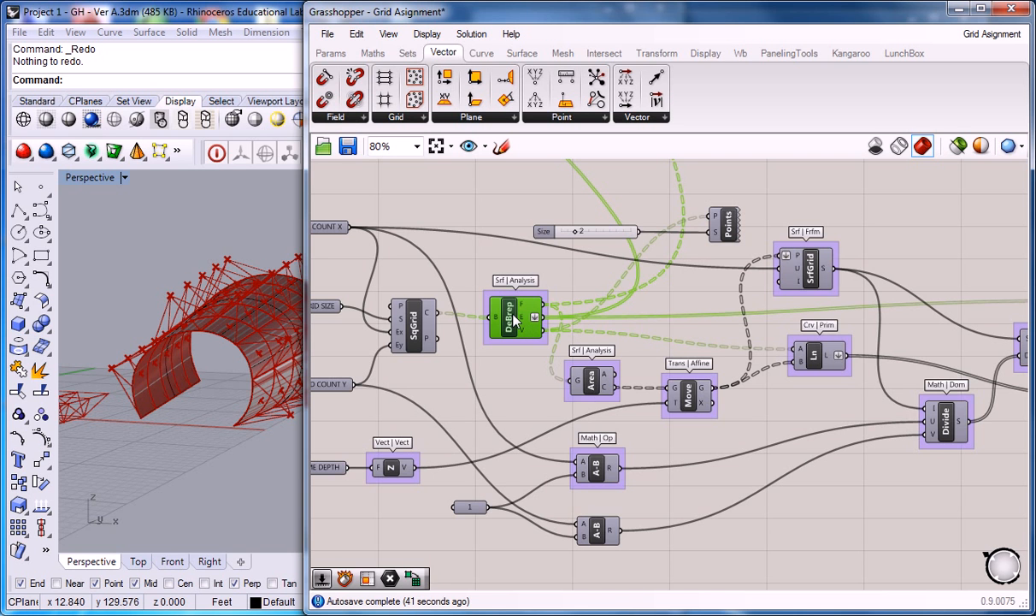
In the flat grid definition, shift Area further from Move and examine how the two components connect
{"action": "left_click", "coordinate": [594, 382]}
{"action": "left_click_drag", "start_coordinate": [683, 393], "coordinate": [687, 393]}
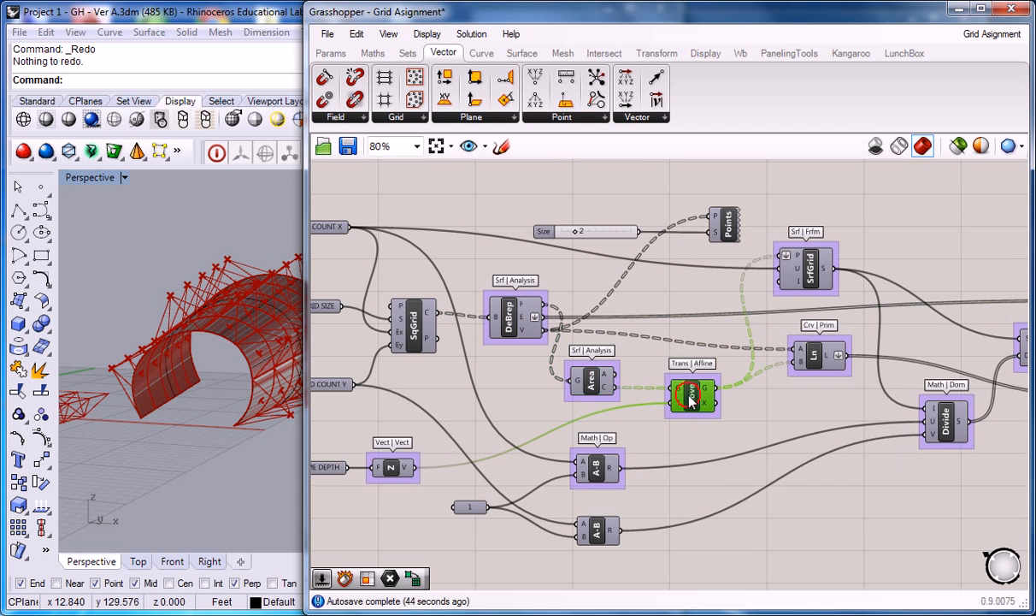
{"action": "left_click", "coordinate": [595, 381]}
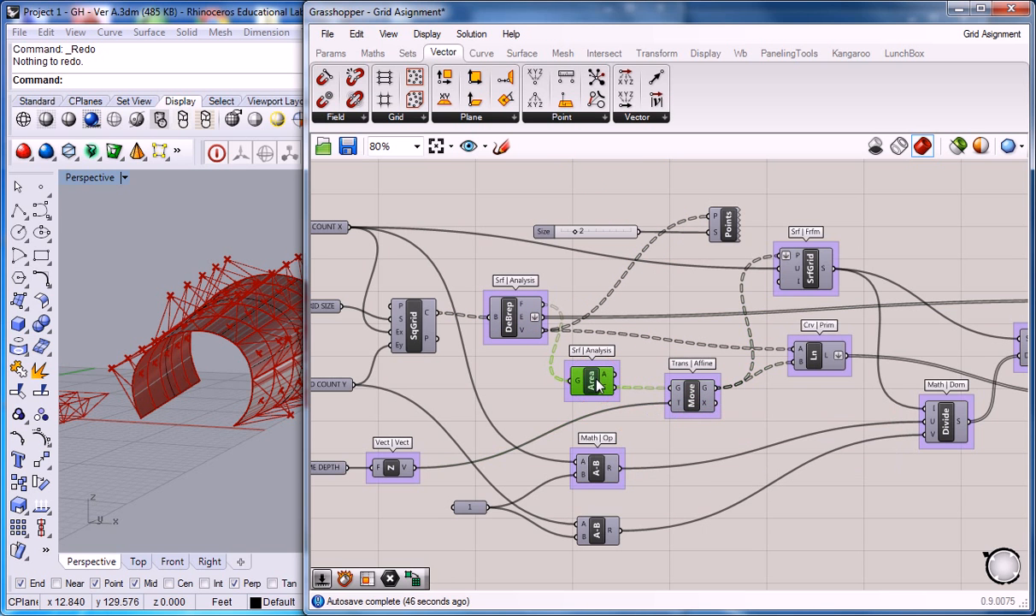
{"action": "left_click_drag", "start_coordinate": [596, 385], "coordinate": [555, 384]}
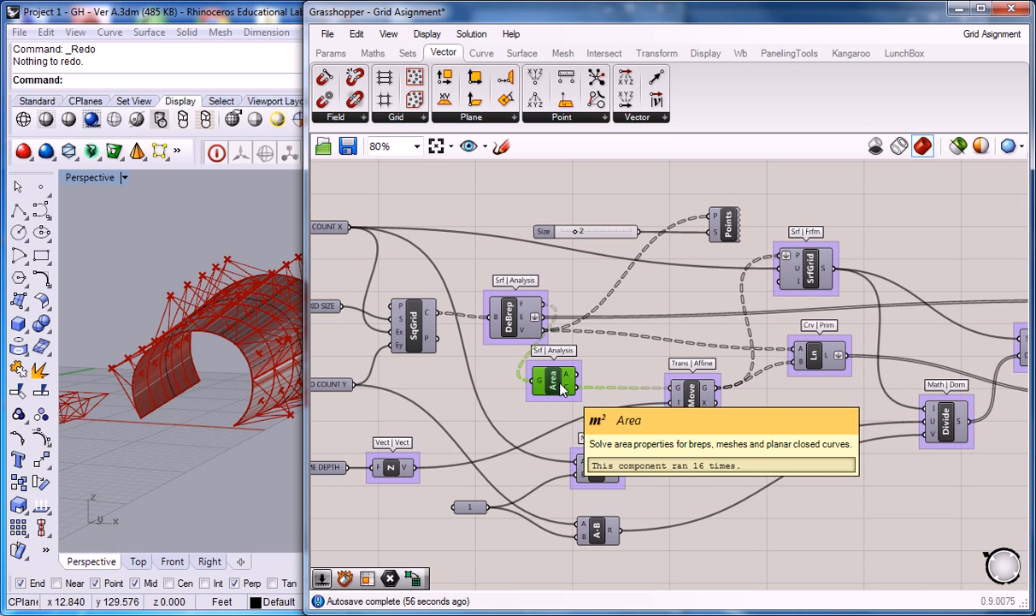
{"action": "left_click", "coordinate": [691, 400]}
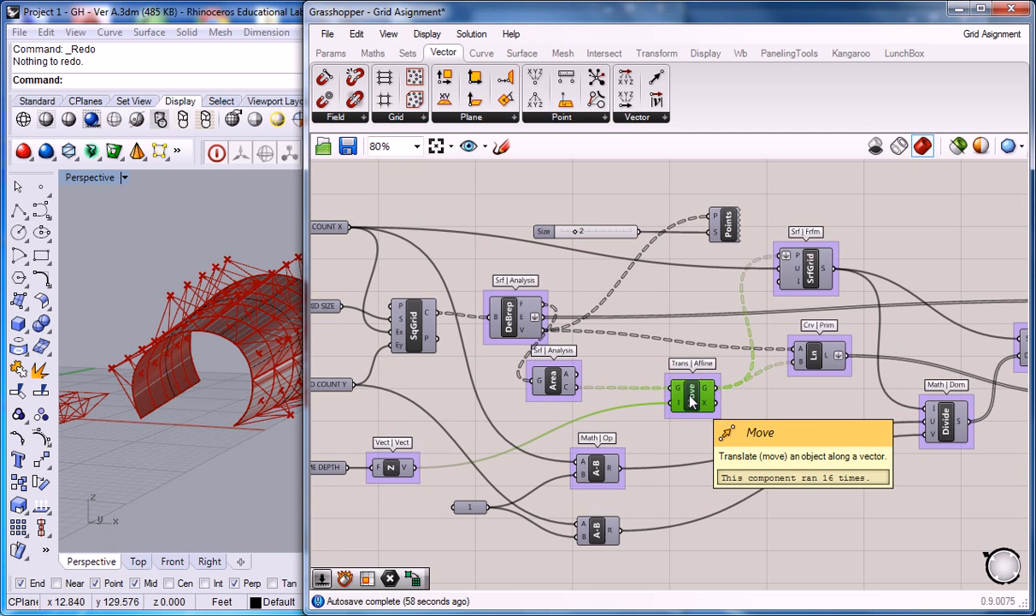
In the tunnel definition, move Area to between DeBrep and Move, and raise Move slightly
{"action": "scroll", "coordinate": [618, 323], "scroll_direction": "down", "scroll_amount": 4}
{"action": "right_click_drag", "start_coordinate": [499, 500], "coordinate": [582, 363]}
{"action": "scroll", "coordinate": [582, 363], "scroll_direction": "up", "scroll_amount": 3}
{"action": "right_click_drag", "start_coordinate": [615, 402], "coordinate": [591, 330]}
{"action": "left_click_drag", "start_coordinate": [424, 376], "coordinate": [581, 328]}
{"action": "left_click_drag", "start_coordinate": [874, 375], "coordinate": [889, 350]}
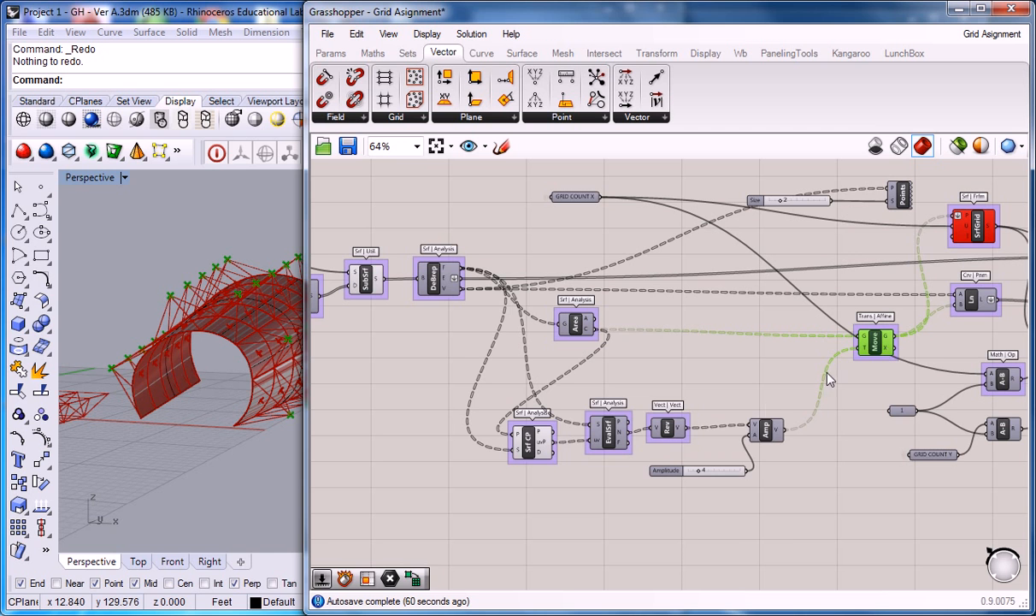
Group the Srf CP, Evaluate Surface, Reverse and Amplitude components together with the Amplitude slider
{"action": "left_click_drag", "start_coordinate": [439, 374], "coordinate": [795, 530]}
{"action": "key", "text": "ctrl+g"}
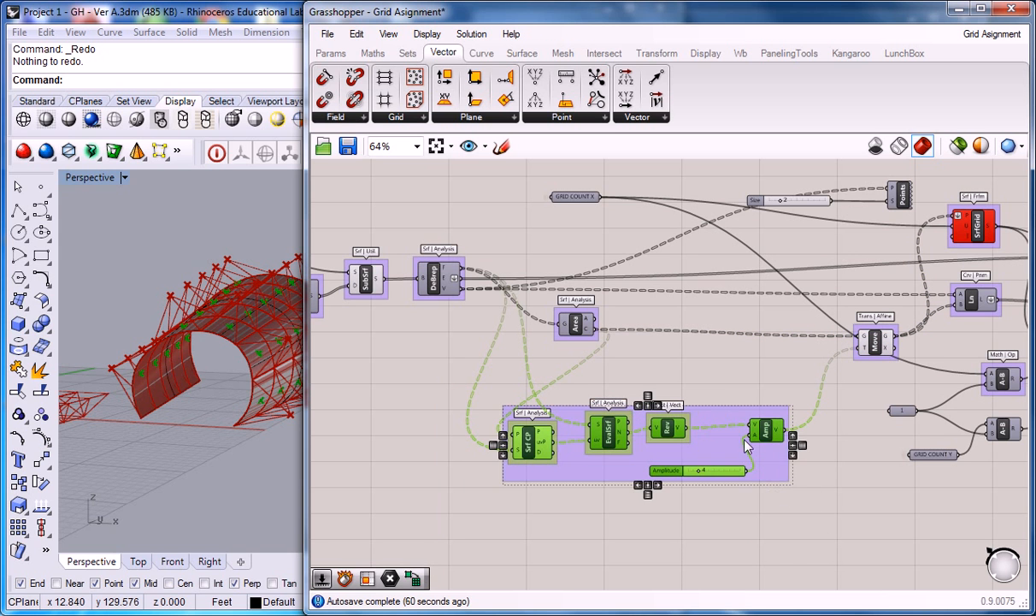
{"action": "left_click", "coordinate": [710, 383]}
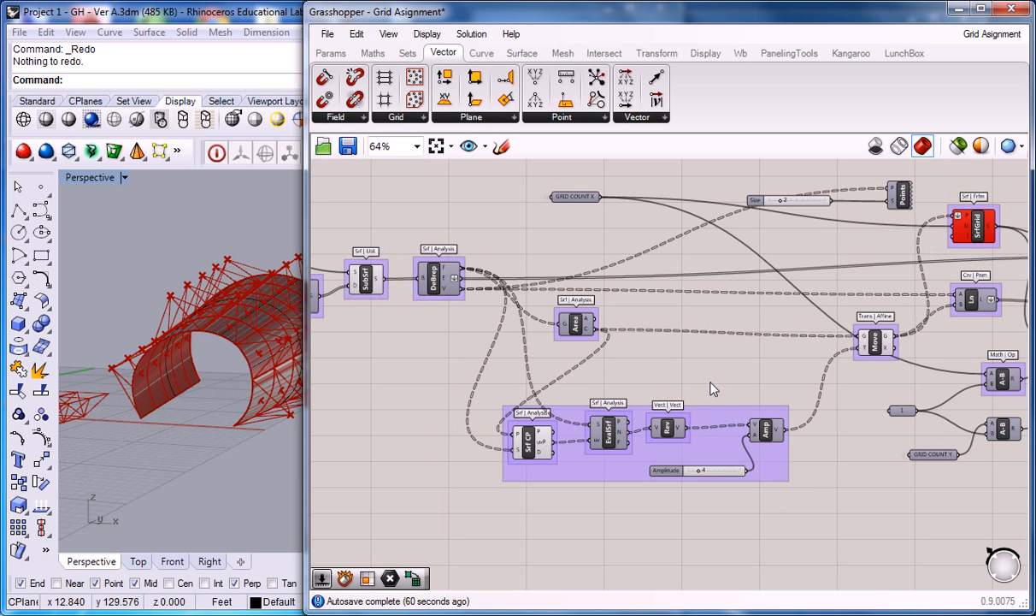
{"action": "right_click_drag", "start_coordinate": [736, 382], "coordinate": [735, 360]}
{"action": "scroll", "coordinate": [722, 366], "scroll_direction": "up", "scroll_amount": 2}
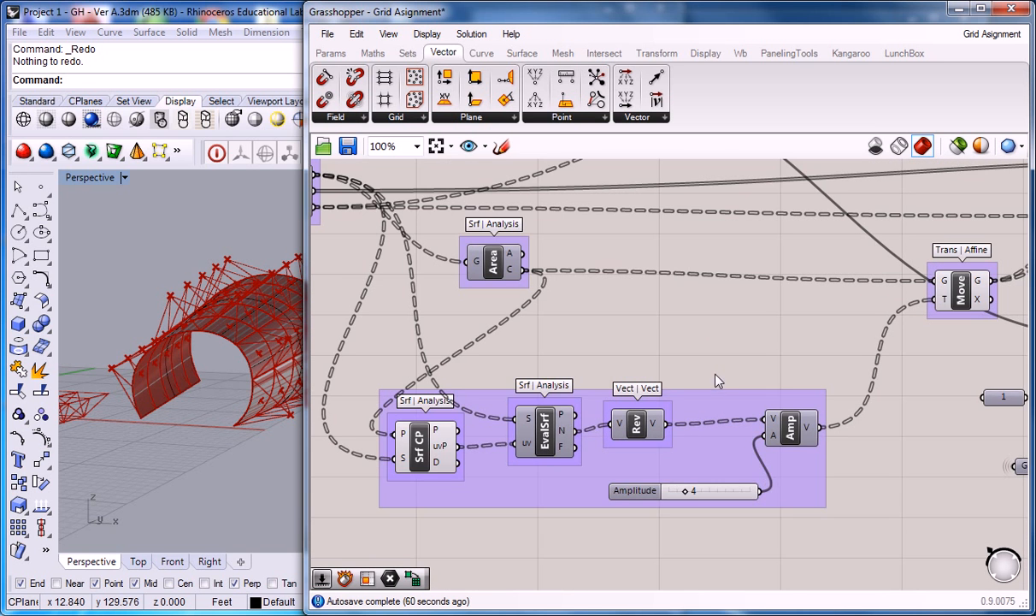
Shift Reverse slightly closer to Amplitude inside the group and check the truss around the tunnel in the Perspective view
{"action": "right_click_drag", "start_coordinate": [666, 383], "coordinate": [698, 353]}
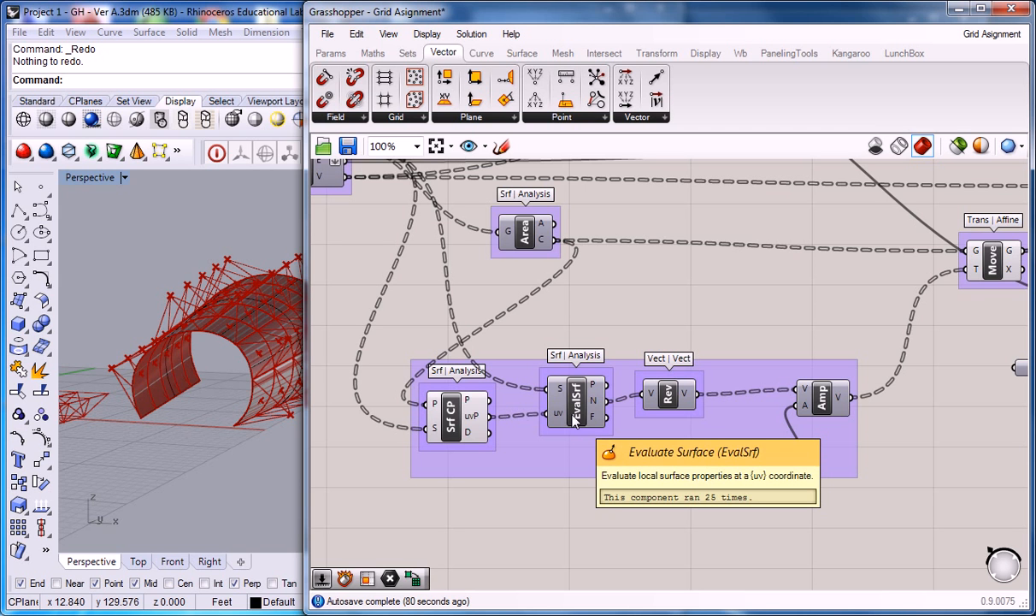
{"action": "right_click_drag", "start_coordinate": [669, 397], "coordinate": [627, 392]}
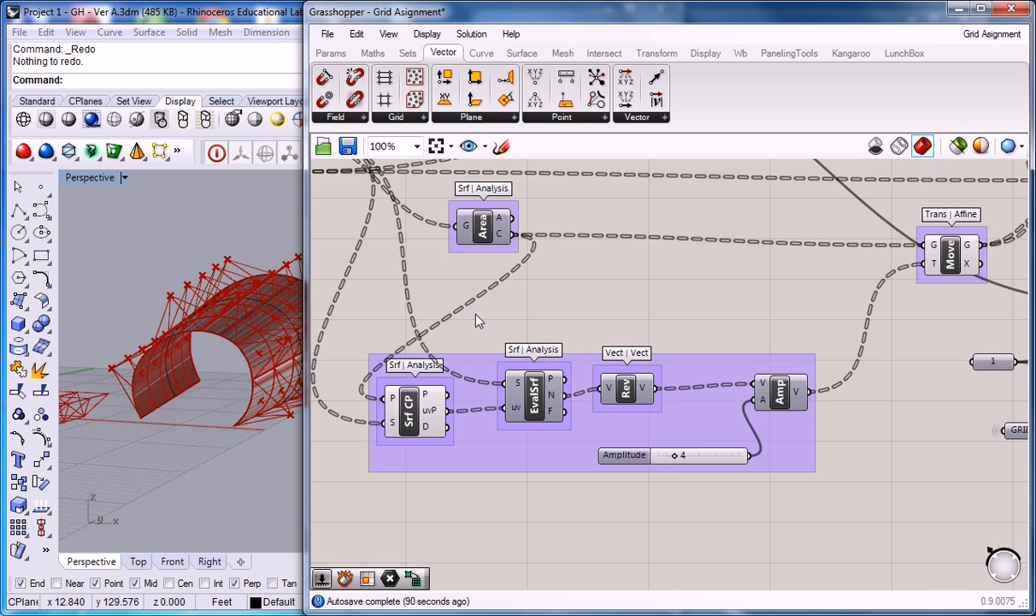
{"action": "right_click_drag", "start_coordinate": [205, 294], "coordinate": [217, 304]}
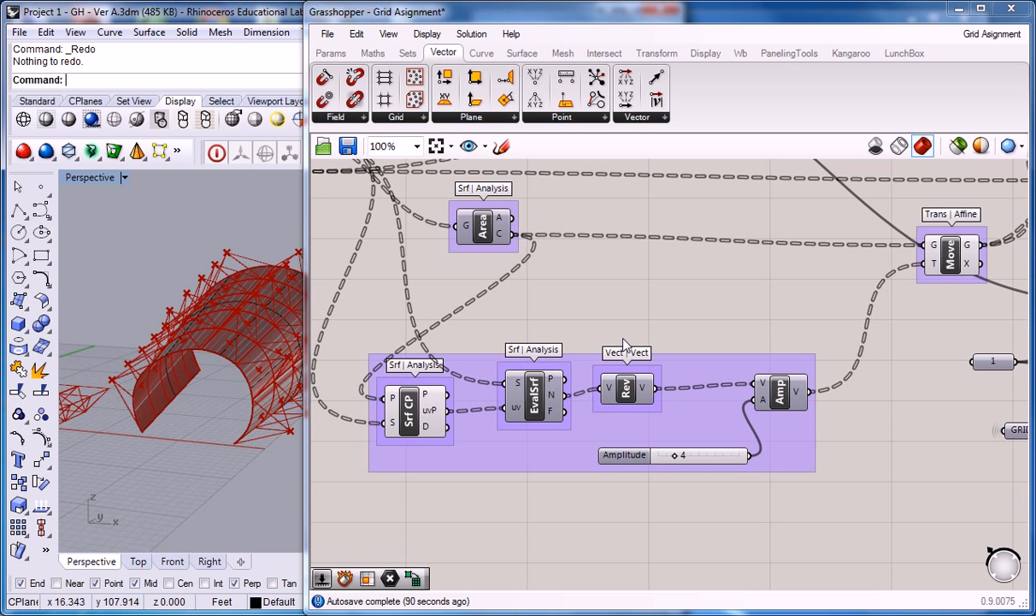
{"action": "right_click_drag", "start_coordinate": [747, 321], "coordinate": [716, 325]}
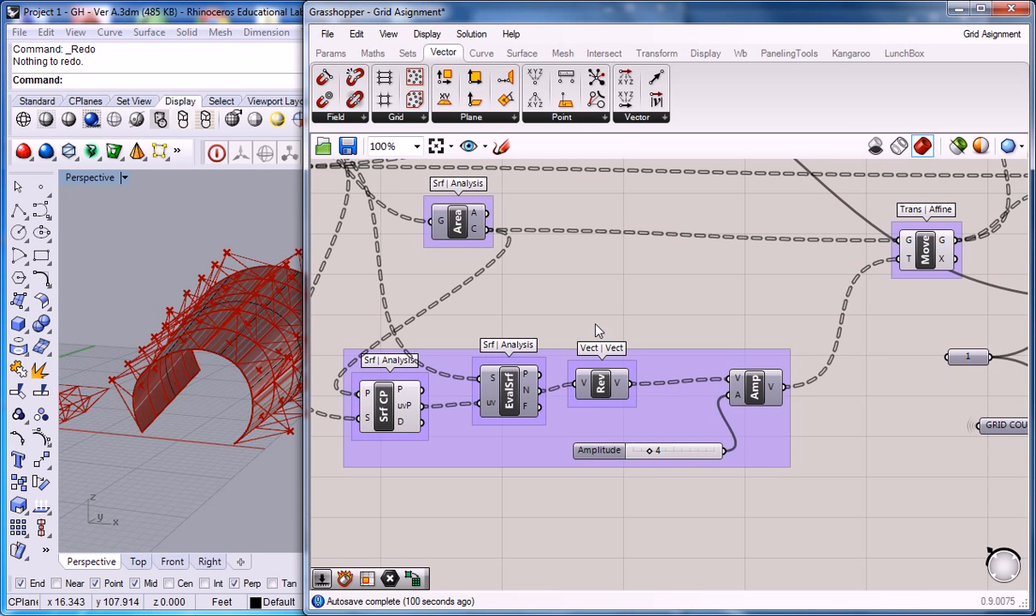
{"action": "left_click_drag", "start_coordinate": [573, 363], "coordinate": [598, 365]}
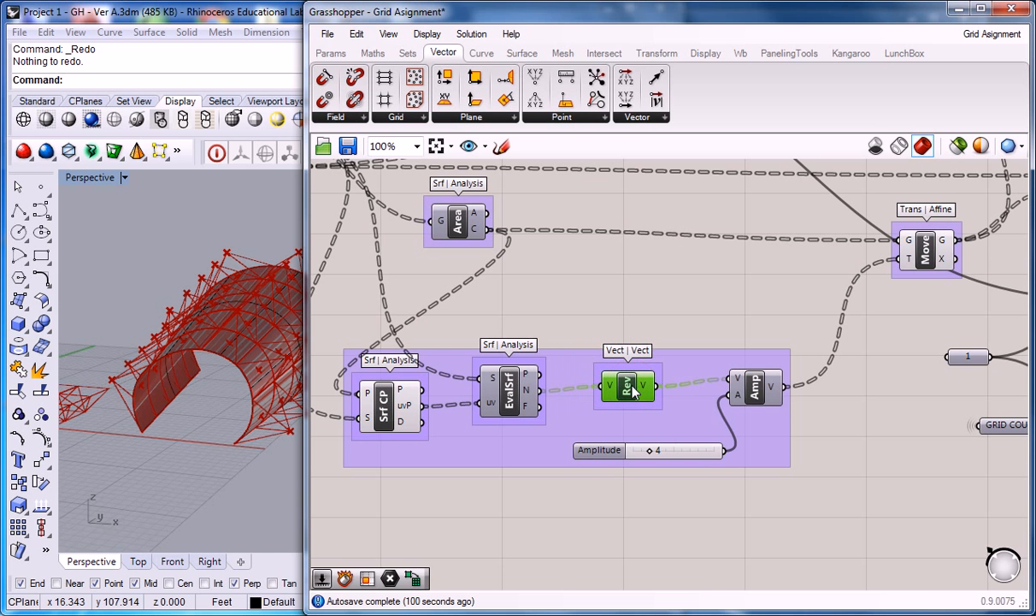
{"action": "right_click_drag", "start_coordinate": [223, 299], "coordinate": [205, 277]}
{"action": "left_click", "coordinate": [630, 316]}
Reposition the FRAME DEPTH parameter in the empty area below the surface and U COUNT inputs
{"action": "right_click_drag", "start_coordinate": [735, 304], "coordinate": [704, 305]}
{"action": "right_click_drag", "start_coordinate": [726, 385], "coordinate": [887, 355]}
{"action": "scroll", "coordinate": [710, 396], "scroll_direction": "down", "scroll_amount": 2}
{"action": "right_click_drag", "start_coordinate": [374, 339], "coordinate": [475, 352]}
{"action": "left_click_drag", "start_coordinate": [454, 360], "coordinate": [430, 412]}
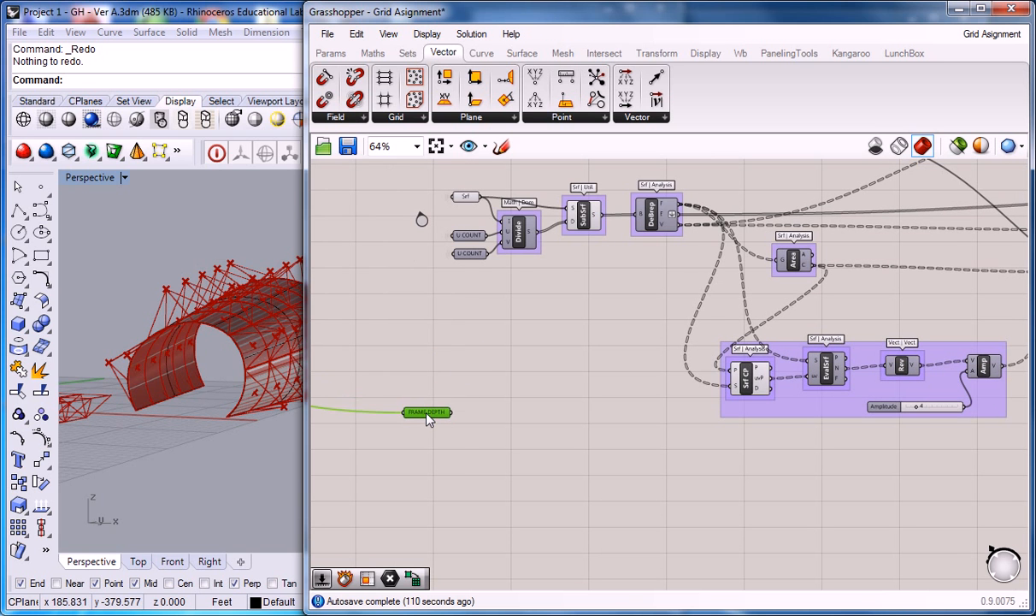
{"action": "right_click_drag", "start_coordinate": [503, 390], "coordinate": [464, 397]}
{"action": "left_click_drag", "start_coordinate": [396, 420], "coordinate": [429, 407]}
Name the group around the surface normal and amplitude components "Finding Normals"
{"action": "right_click_drag", "start_coordinate": [810, 413], "coordinate": [652, 397]}
{"action": "scroll", "coordinate": [781, 355], "scroll_direction": "up", "scroll_amount": 3}
{"action": "left_click", "coordinate": [785, 351]}
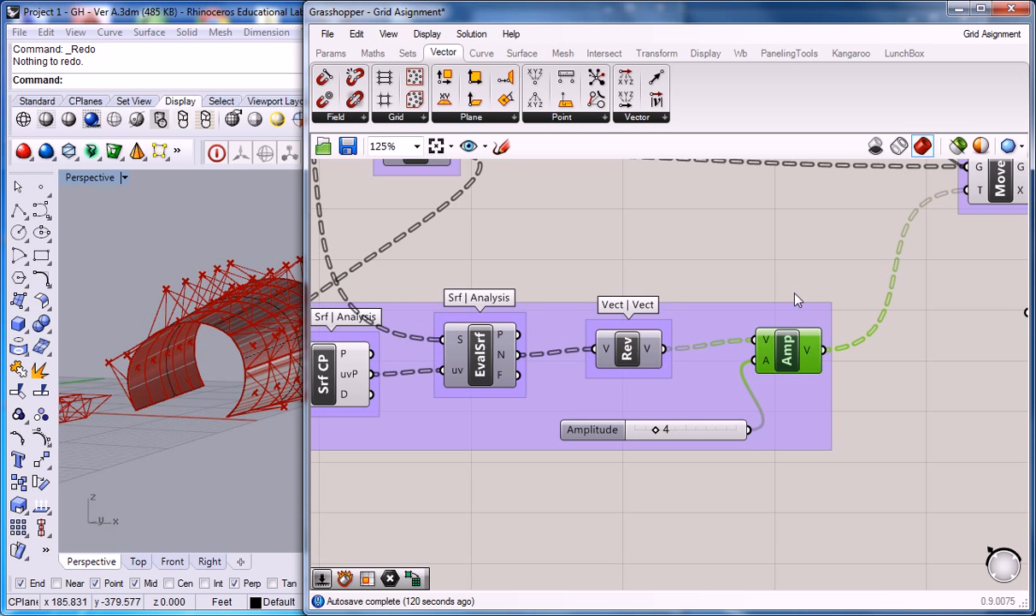
{"action": "scroll", "coordinate": [837, 264], "scroll_direction": "down", "scroll_amount": 2}
{"action": "right_click_drag", "start_coordinate": [719, 239], "coordinate": [685, 308]}
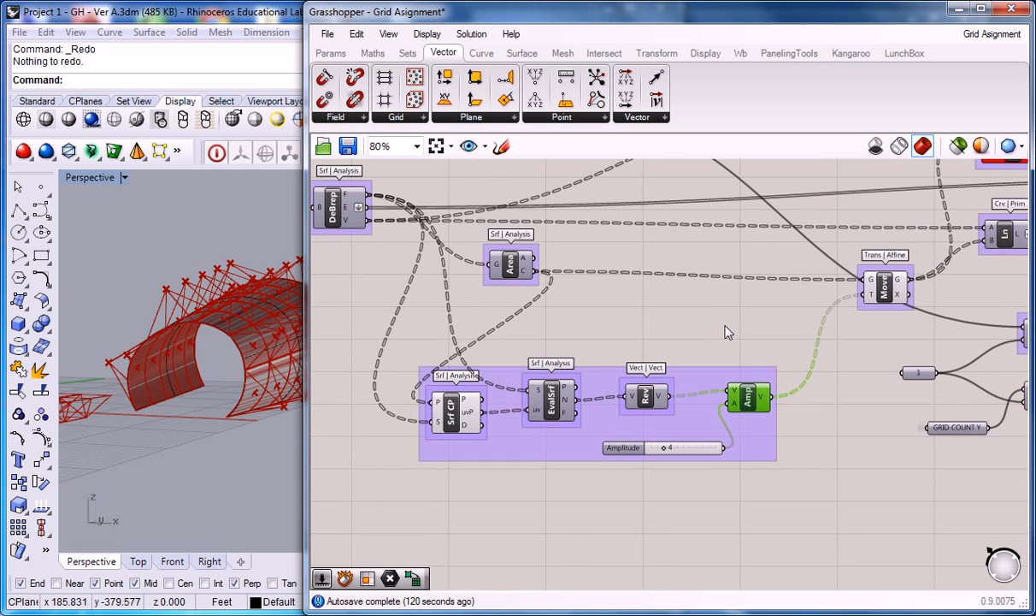
{"action": "left_click", "coordinate": [707, 376]}
{"action": "right_click", "coordinate": [699, 381]}
{"action": "left_click", "coordinate": [735, 390]}
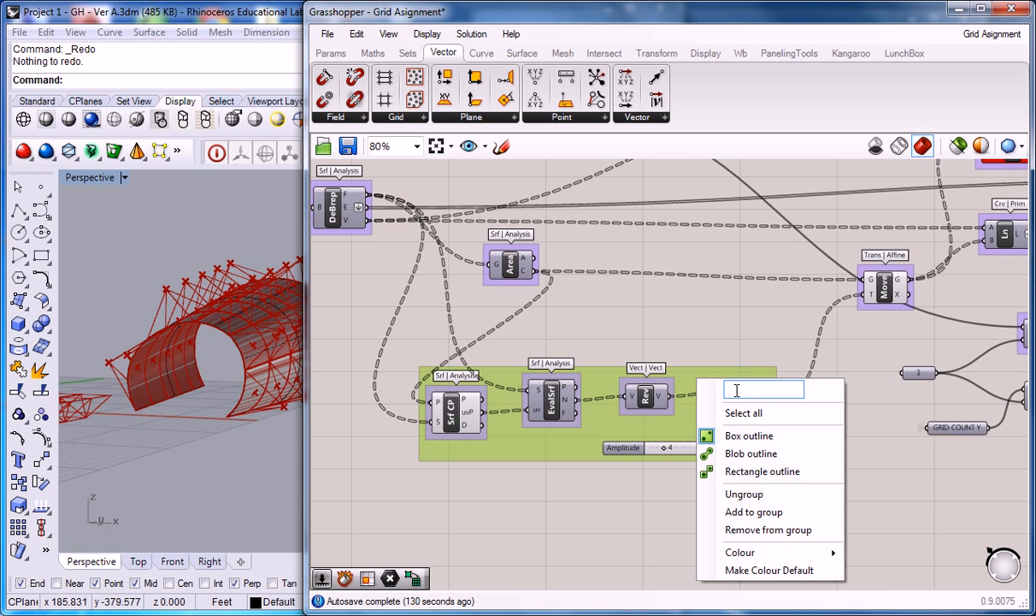
{"action": "type", "text": "Finding Normals"}
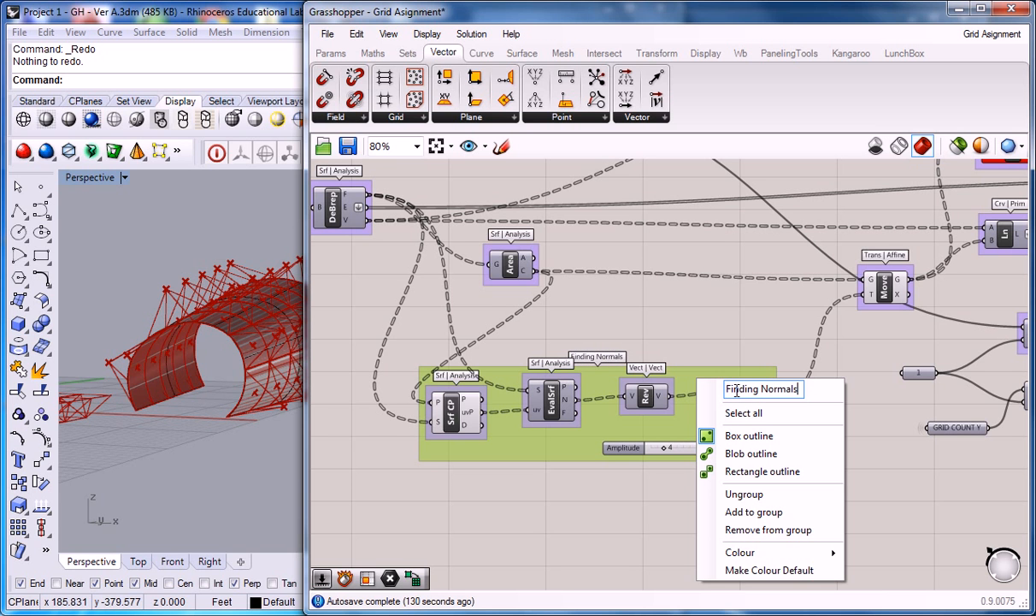
{"action": "key", "text": "Return"}
Move Reverse slightly up and closer to Amplitude so it clears the Finding Normals label
{"action": "right_click_drag", "start_coordinate": [608, 421], "coordinate": [604, 411]}
{"action": "left_click_drag", "start_coordinate": [647, 389], "coordinate": [664, 377]}
{"action": "left_click", "coordinate": [674, 318]}
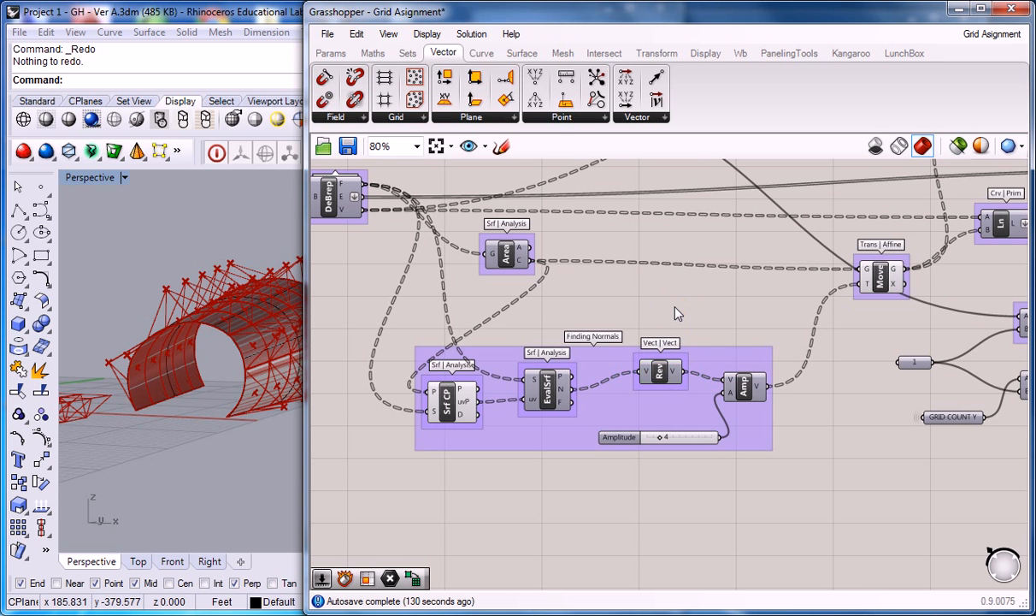
Check the data in Move's T input, raise Move slightly, and inspect its offset points from the tunnel's front
{"action": "right_click_drag", "start_coordinate": [799, 353], "coordinate": [724, 404]}
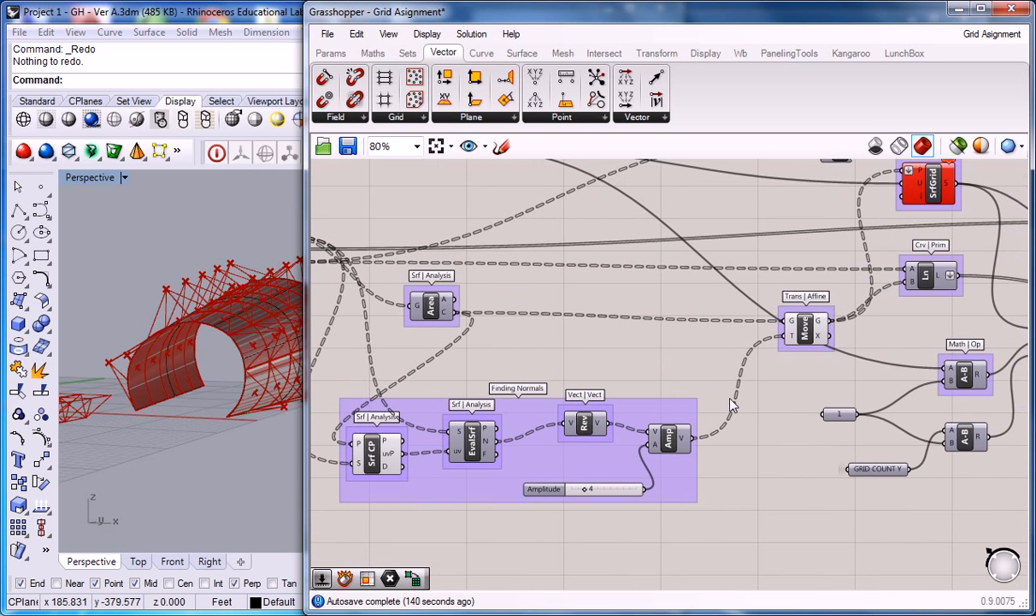
{"action": "mouse_move", "coordinate": [790, 342]}
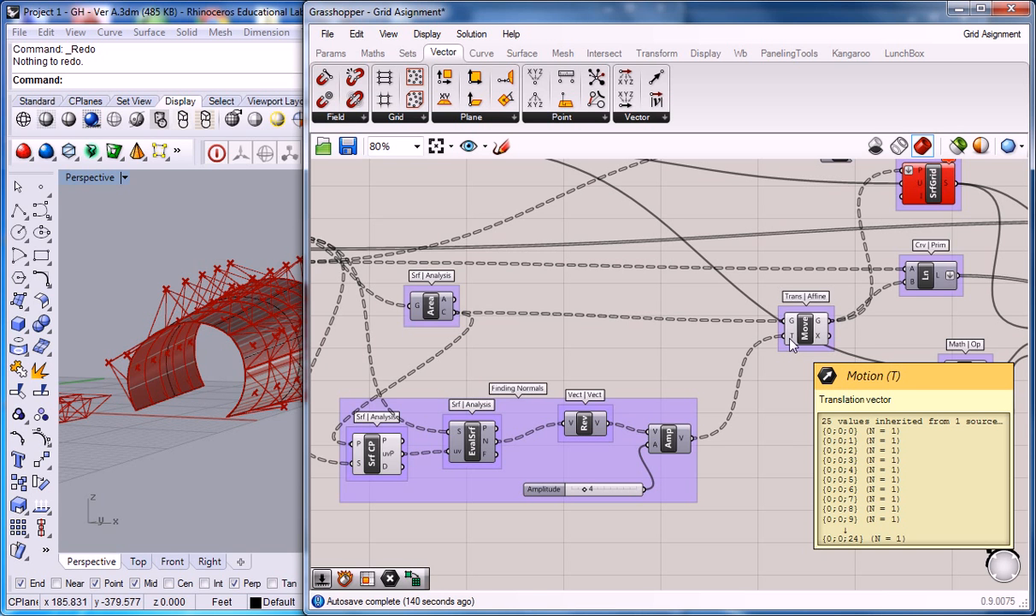
{"action": "left_click_drag", "start_coordinate": [810, 331], "coordinate": [819, 316]}
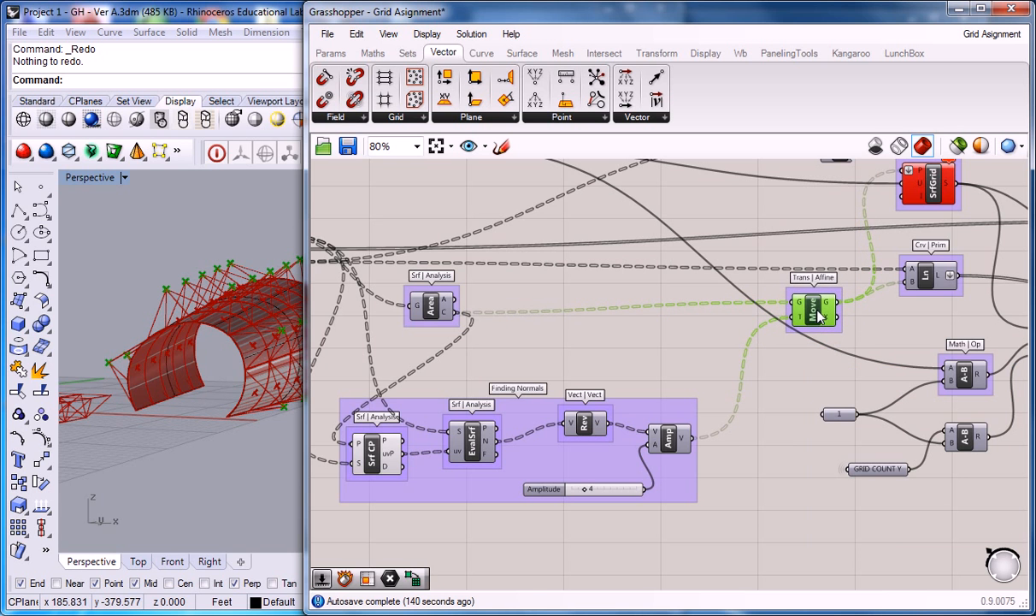
{"action": "right_click_drag", "start_coordinate": [175, 245], "coordinate": [213, 324]}
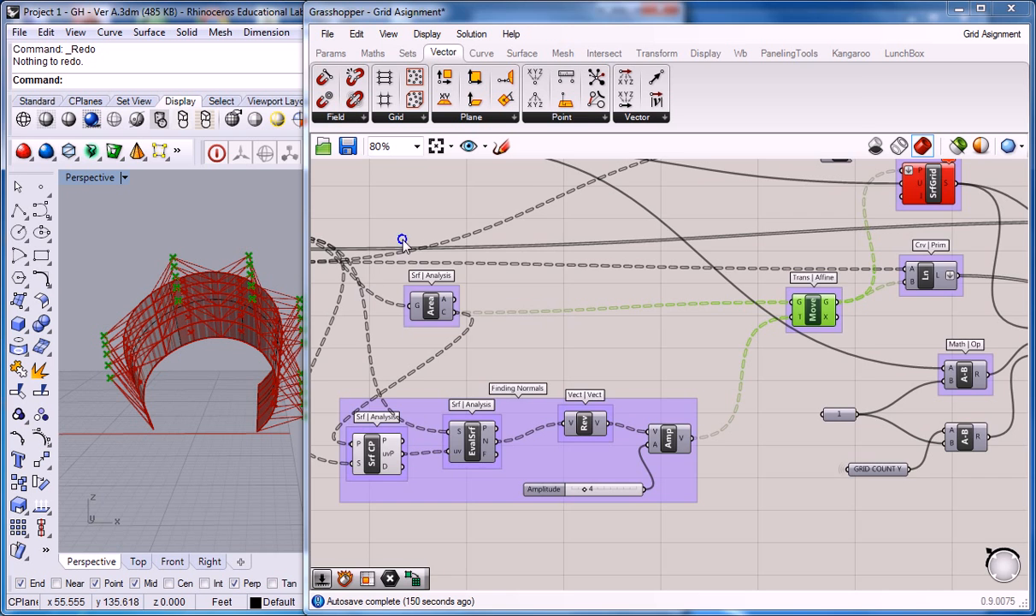
Shift the Area component a little closer to Move in the tunnel definition
{"action": "scroll", "coordinate": [442, 268], "scroll_direction": "down", "scroll_amount": 3}
{"action": "scroll", "coordinate": [439, 273], "scroll_direction": "up", "scroll_amount": 2}
{"action": "left_click_drag", "start_coordinate": [527, 333], "coordinate": [552, 326]}
{"action": "left_click", "coordinate": [731, 361]}
Examine the components downstream of Move, from the failing SrfGrid through Divide and SubSrf, and their link to the Finding Normals group
{"action": "scroll", "coordinate": [734, 362], "scroll_direction": "down", "scroll_amount": 2}
{"action": "right_click_drag", "start_coordinate": [736, 361], "coordinate": [662, 365]}
{"action": "scroll", "coordinate": [848, 299], "scroll_direction": "up", "scroll_amount": 3}
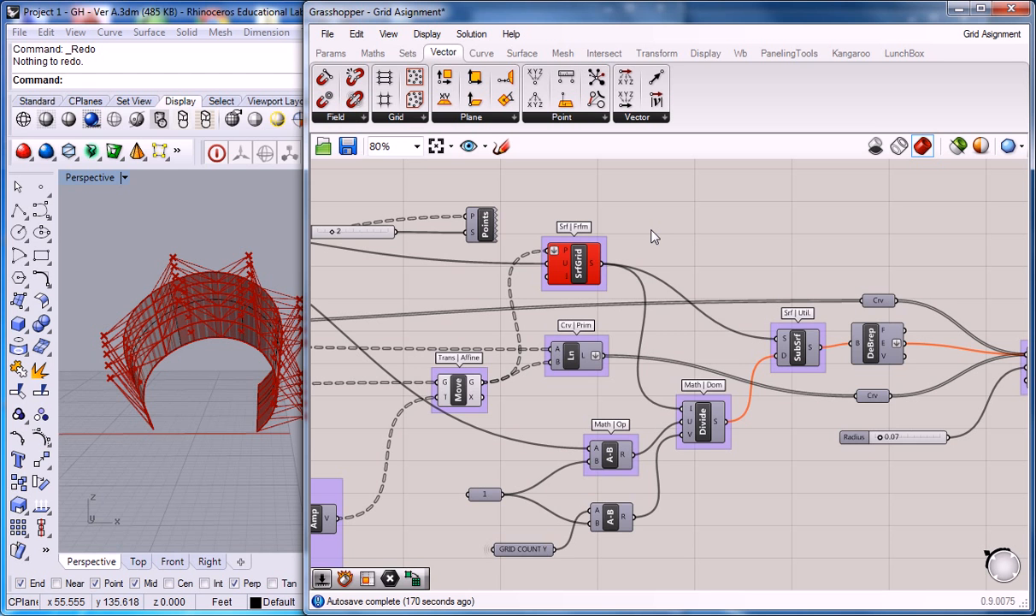
{"action": "right_click_drag", "start_coordinate": [614, 311], "coordinate": [685, 284]}
{"action": "scroll", "coordinate": [686, 284], "scroll_direction": "down", "scroll_amount": 3}
{"action": "scroll", "coordinate": [504, 350], "scroll_direction": "up", "scroll_amount": 1}
{"action": "right_click_drag", "start_coordinate": [513, 349], "coordinate": [588, 359]}
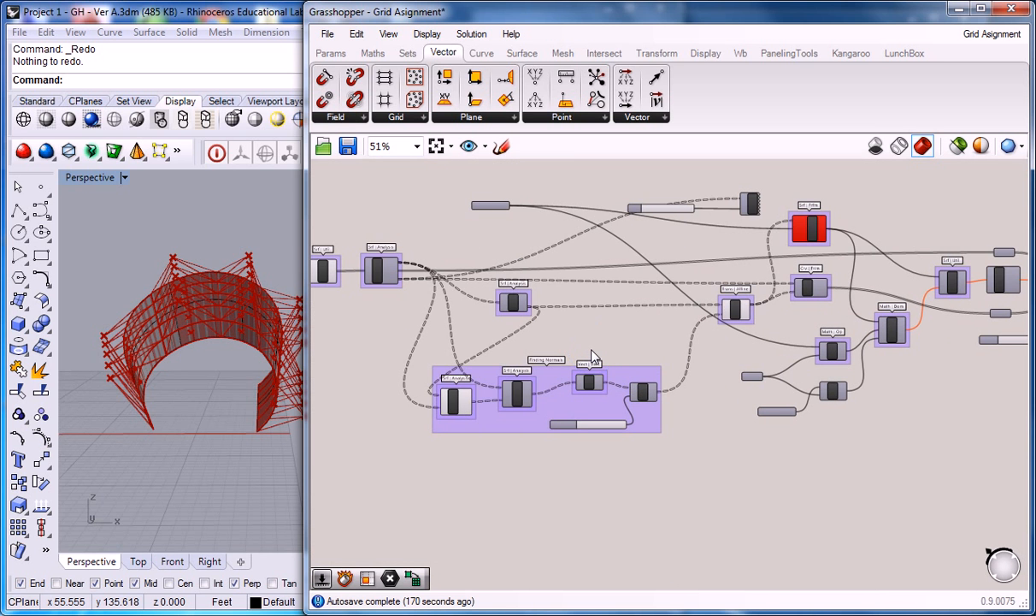
{"action": "scroll", "coordinate": [594, 357], "scroll_direction": "down", "scroll_amount": 1}
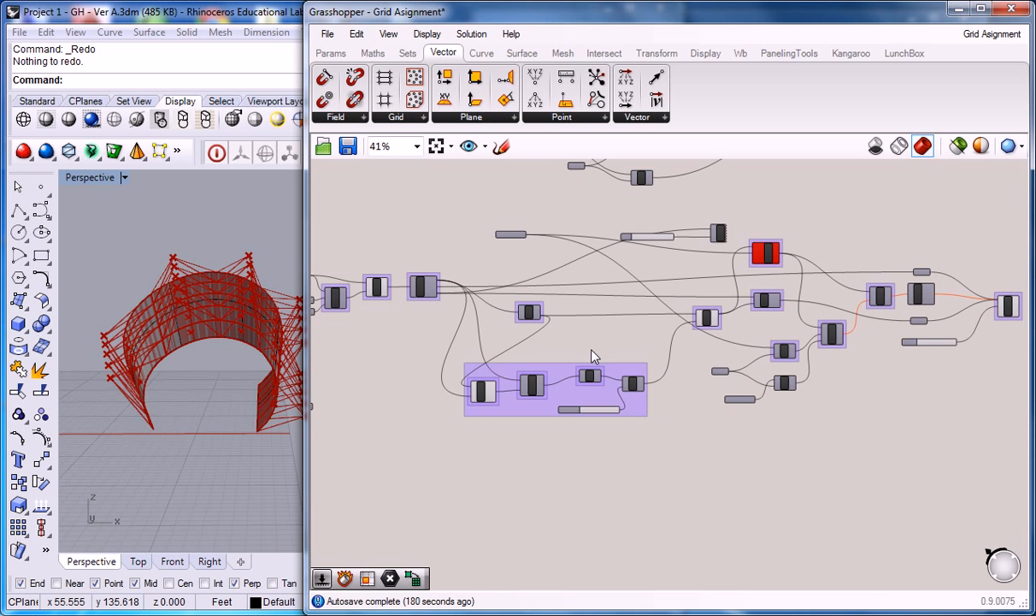
Widen the Grasshopper window over the Rhino viewport to show more of the tunnel definition around the Finding Normals group
{"action": "scroll", "coordinate": [594, 357], "scroll_direction": "up", "scroll_amount": 2}
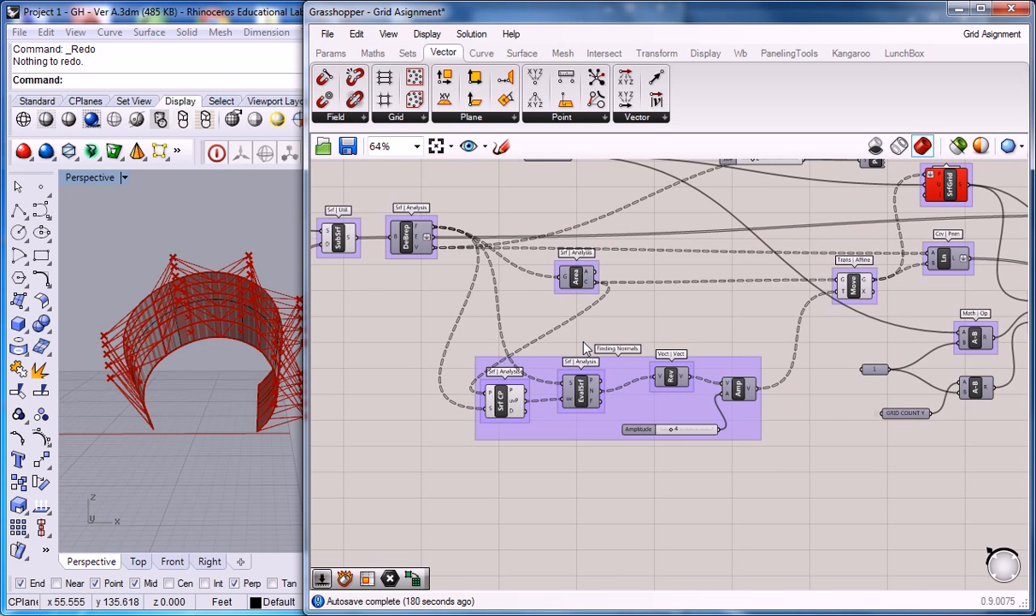
{"action": "scroll", "coordinate": [546, 353], "scroll_direction": "up", "scroll_amount": 2}
{"action": "left_click", "coordinate": [483, 436]}
{"action": "left_click", "coordinate": [672, 329]}
{"action": "scroll", "coordinate": [748, 313], "scroll_direction": "down", "scroll_amount": 3}
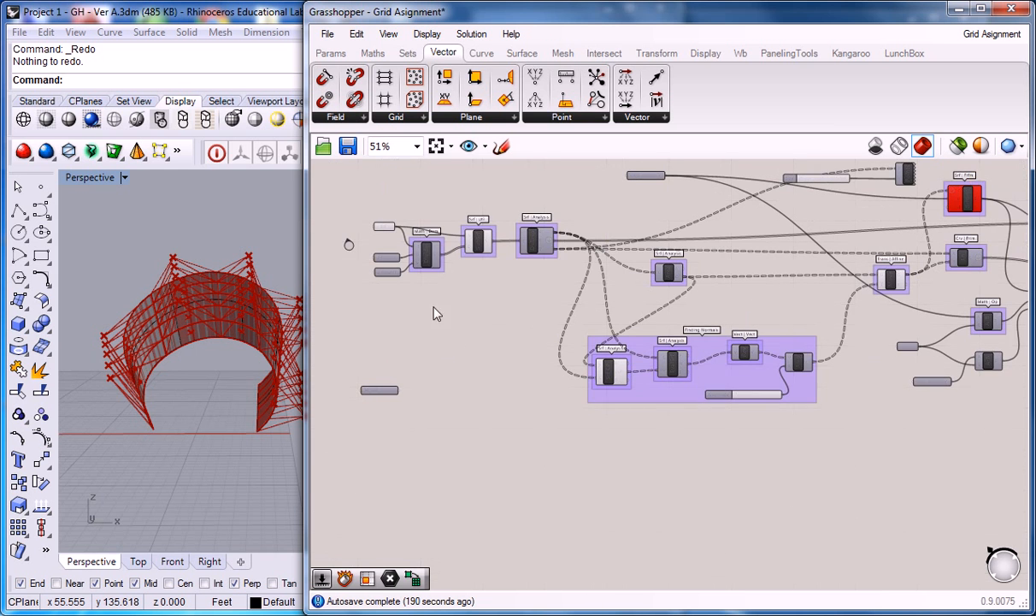
{"action": "right_click_drag", "start_coordinate": [670, 296], "coordinate": [621, 322]}
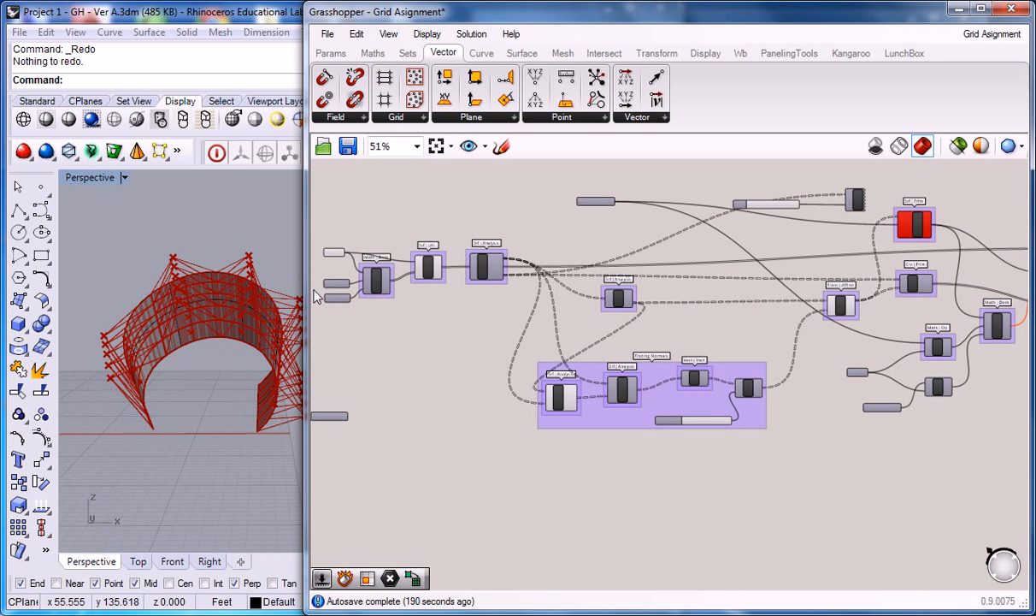
{"action": "left_click_drag", "start_coordinate": [305, 286], "coordinate": [214, 286]}
{"action": "scroll", "coordinate": [376, 282], "scroll_direction": "up", "scroll_amount": 2}
{"action": "right_click_drag", "start_coordinate": [491, 305], "coordinate": [519, 327]}
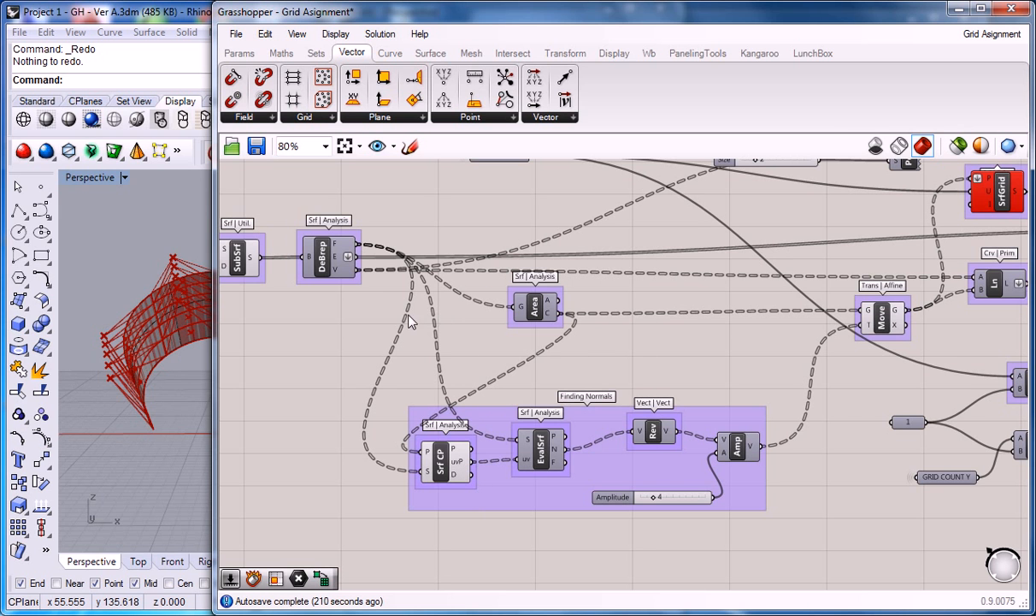
Compare the tunnel definition's failing SrfGrid with the flat truss's SrfGrid, tracing the Grid Count X and Move connections feeding each one
{"action": "right_click_drag", "start_coordinate": [407, 312], "coordinate": [448, 313]}
{"action": "scroll", "coordinate": [530, 334], "scroll_direction": "down", "scroll_amount": 1}
{"action": "right_click_drag", "start_coordinate": [705, 326], "coordinate": [689, 333]}
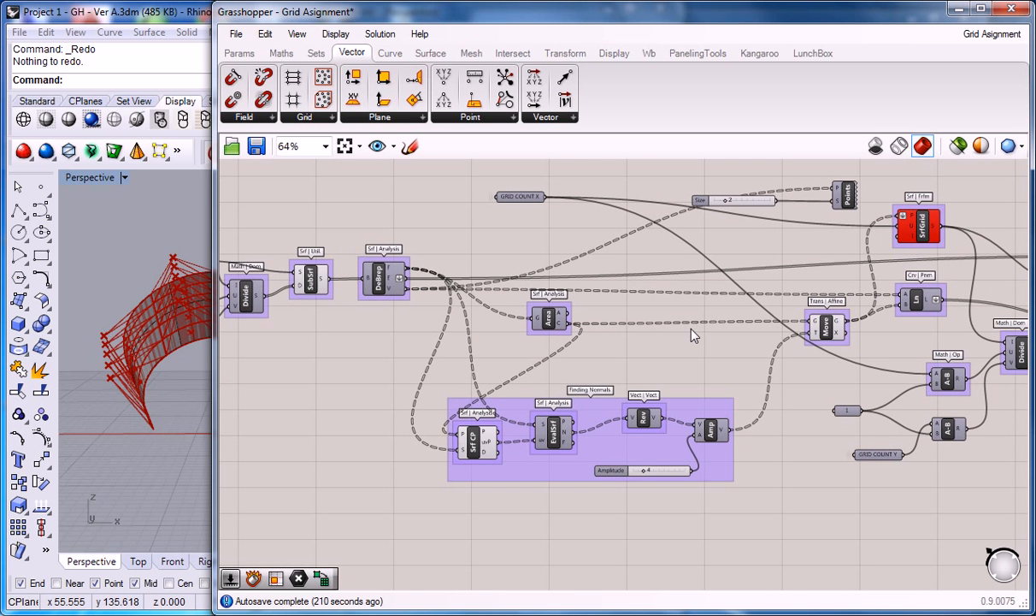
{"action": "mouse_move", "coordinate": [923, 228]}
{"action": "right_click_drag", "start_coordinate": [842, 234], "coordinate": [698, 456]}
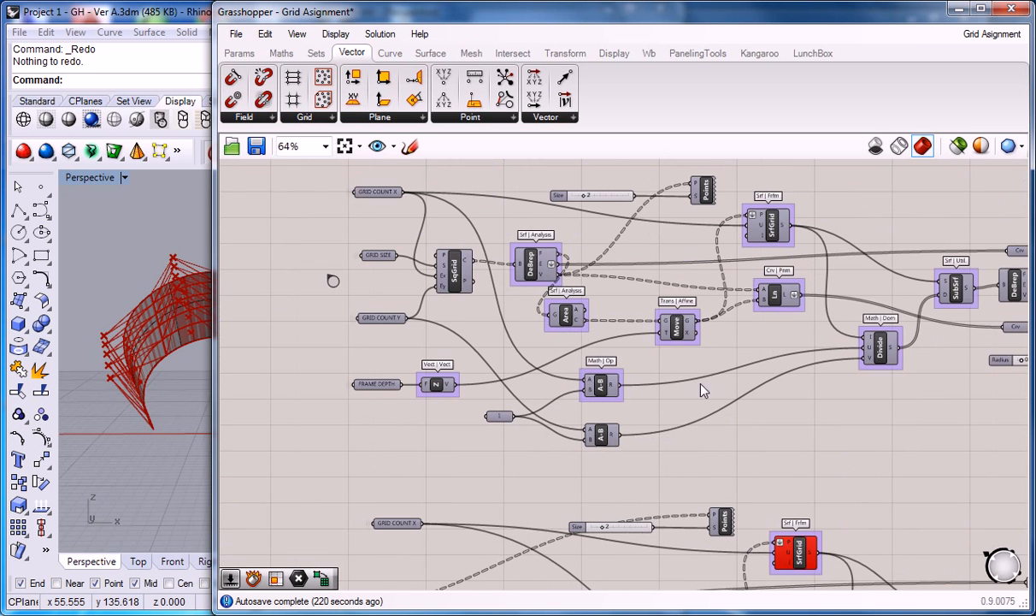
{"action": "right_click_drag", "start_coordinate": [777, 255], "coordinate": [748, 305]}
{"action": "right_click_drag", "start_coordinate": [638, 258], "coordinate": [664, 264]}
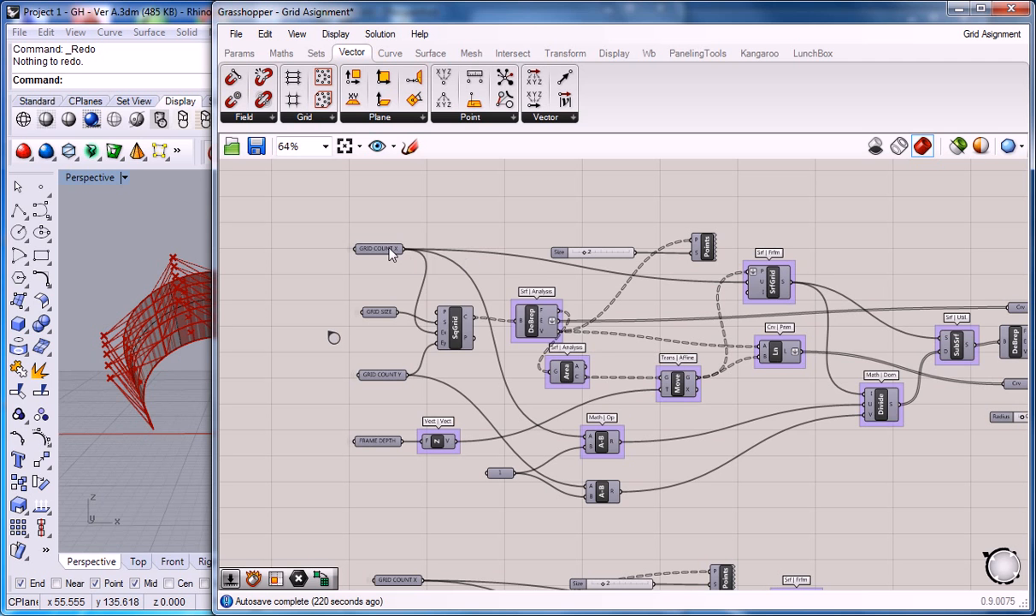
{"action": "mouse_move", "coordinate": [392, 251]}
{"action": "mouse_move", "coordinate": [767, 289]}
{"action": "mouse_move", "coordinate": [765, 288]}
{"action": "right_click_drag", "start_coordinate": [686, 431], "coordinate": [726, 323]}
{"action": "right_click_drag", "start_coordinate": [737, 418], "coordinate": [730, 226]}
{"action": "right_click_drag", "start_coordinate": [648, 330], "coordinate": [710, 289]}
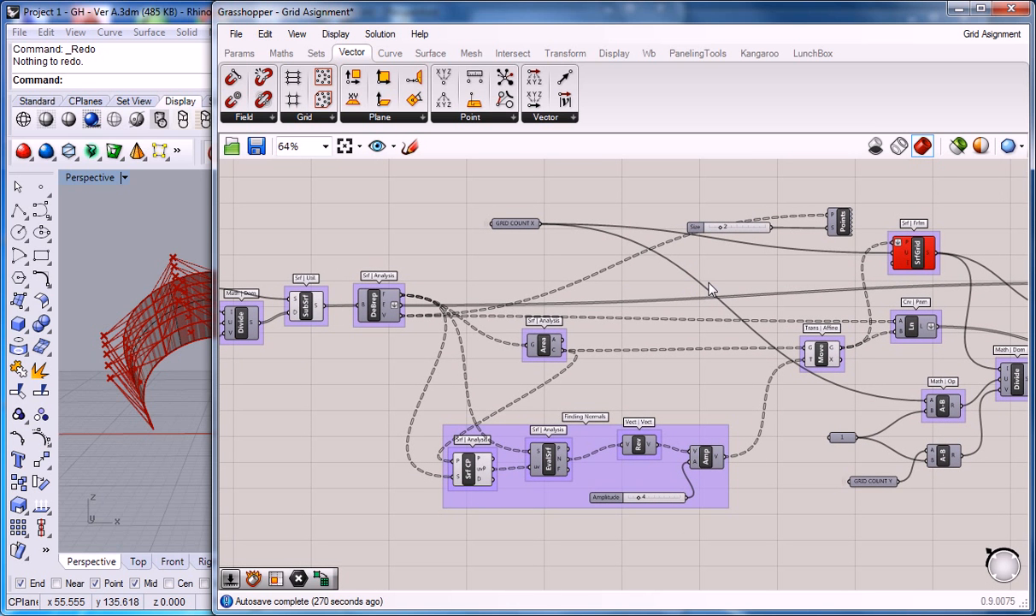